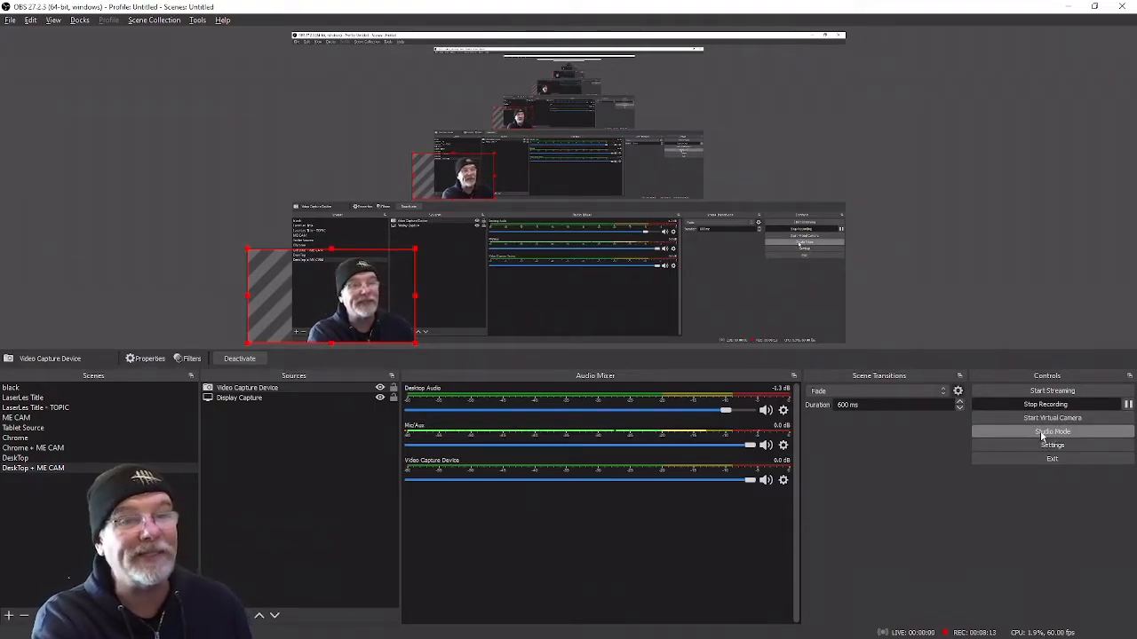
Step: Turn on Studio Mode, load the Tablet Source scene into the preview, and leave Studio Mode
left_click(1041, 432)
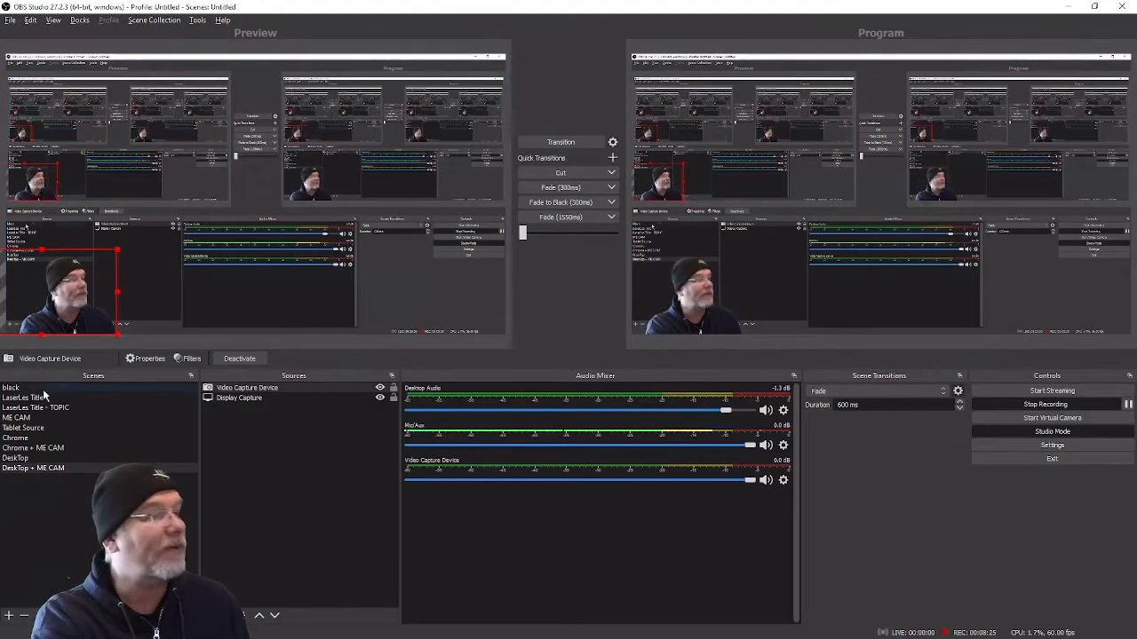
left_click(18, 429)
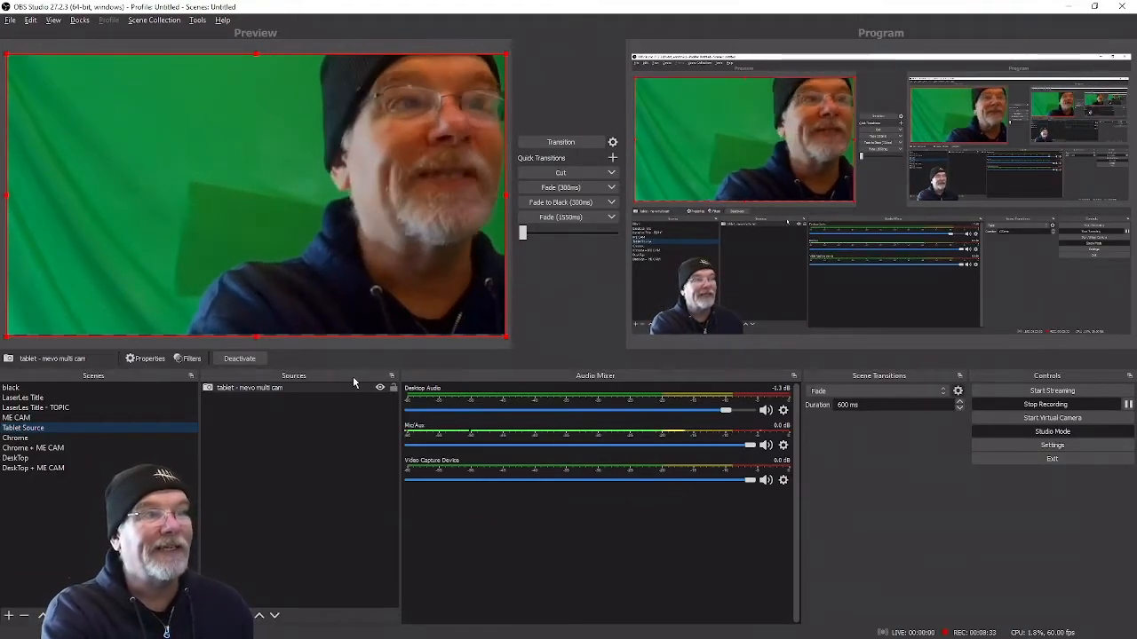
left_click_drag(522, 233, 582, 236)
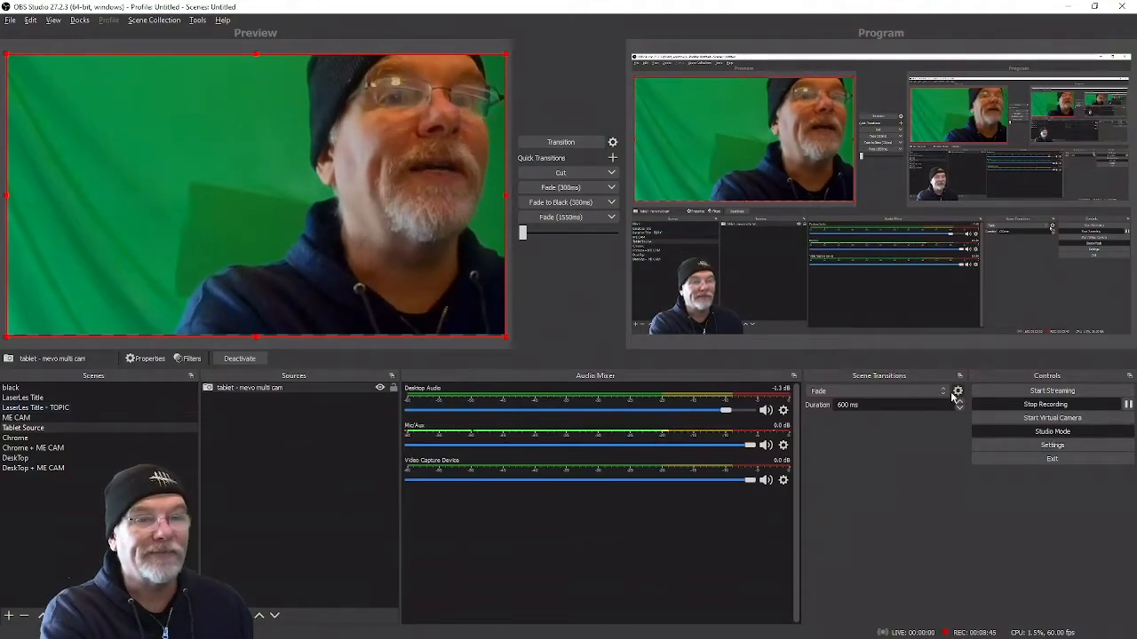
left_click(1034, 433)
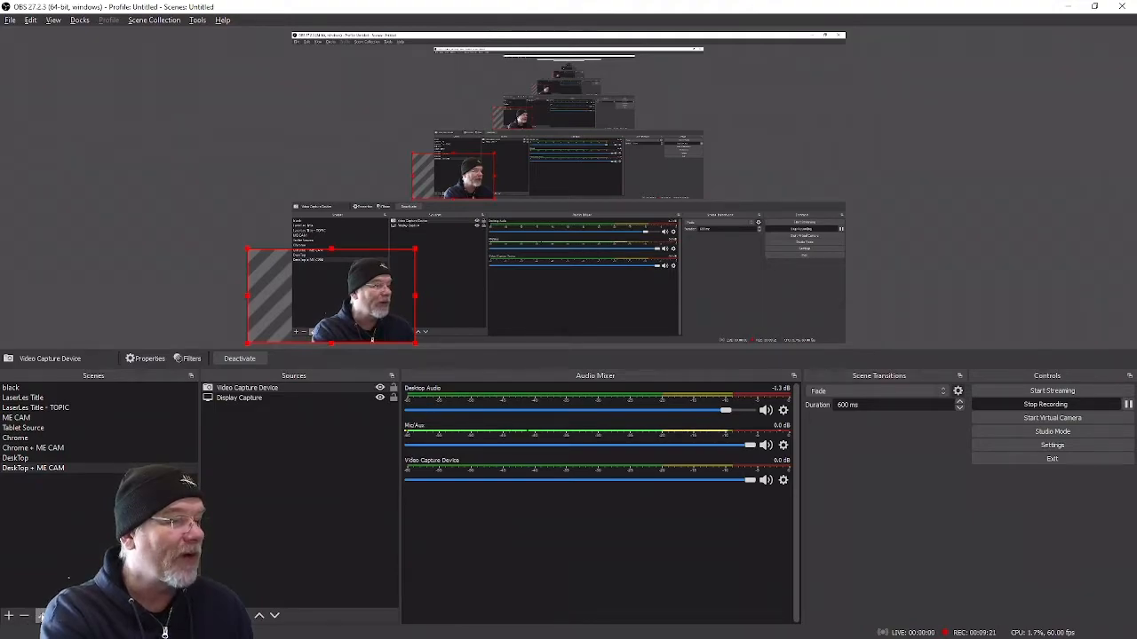
Step: Move the DeskTop + ME CAM scene up three places in the scene order and back down
left_click(41, 615)
left_click(41, 615)
left_click(41, 615)
left_click(56, 616)
left_click(55, 616)
left_click(56, 616)
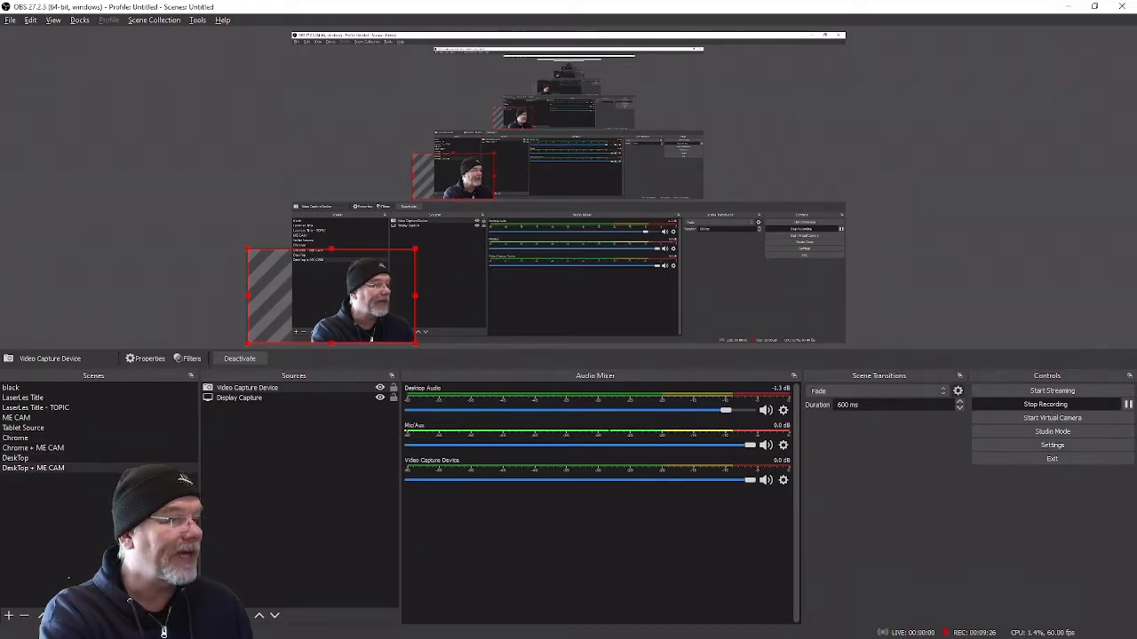
Step: Add a new scene named MY TITLE
left_click(8, 615)
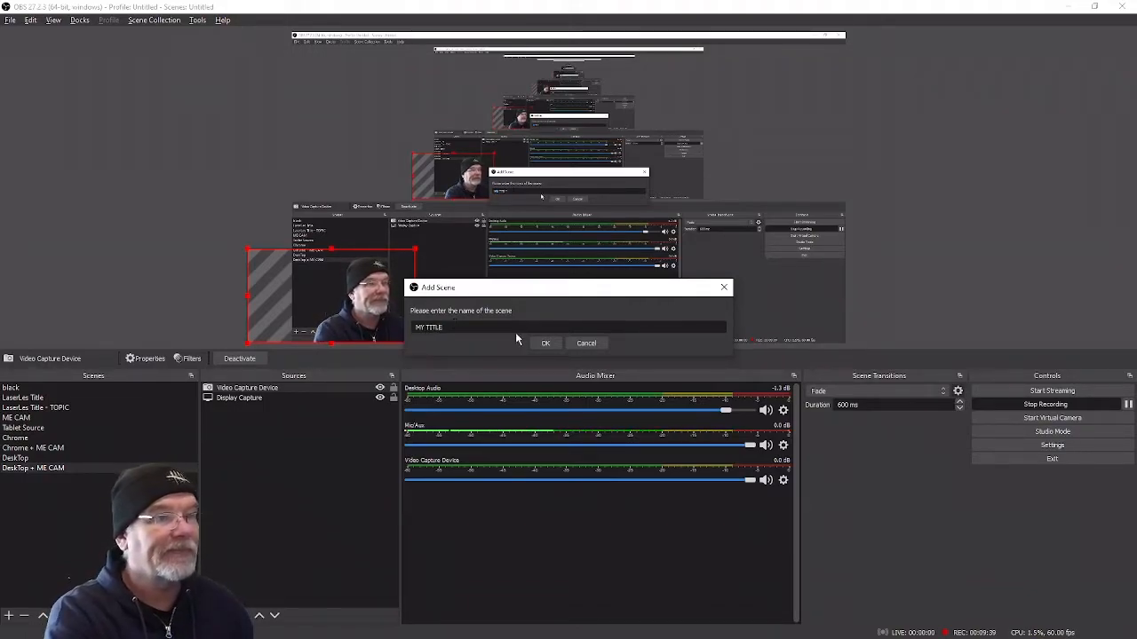
left_click(546, 343)
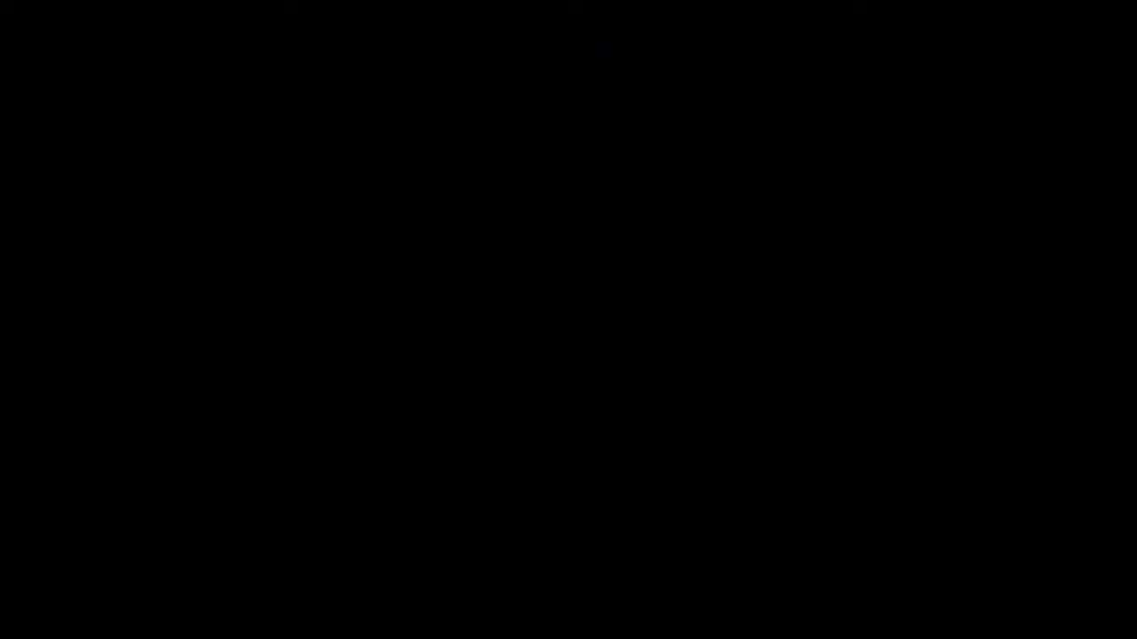
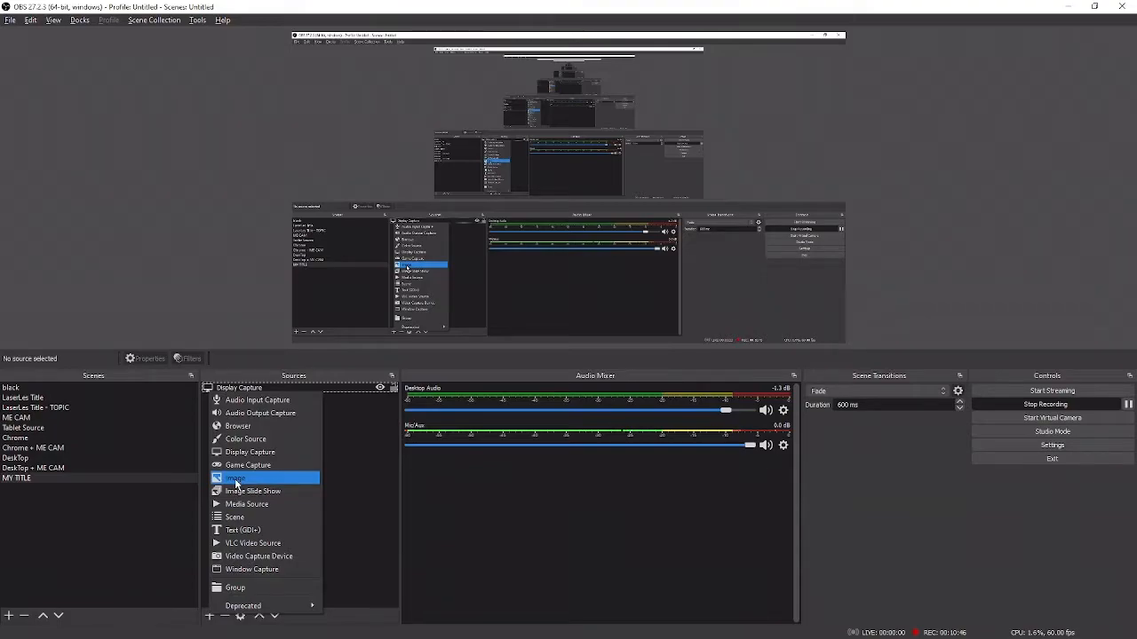
Step: Add an image source named Title to the MY TITLE scene, using the file laser-Topic-Intro-Slide-OBS-MEVOs.jpg
left_click(235, 480)
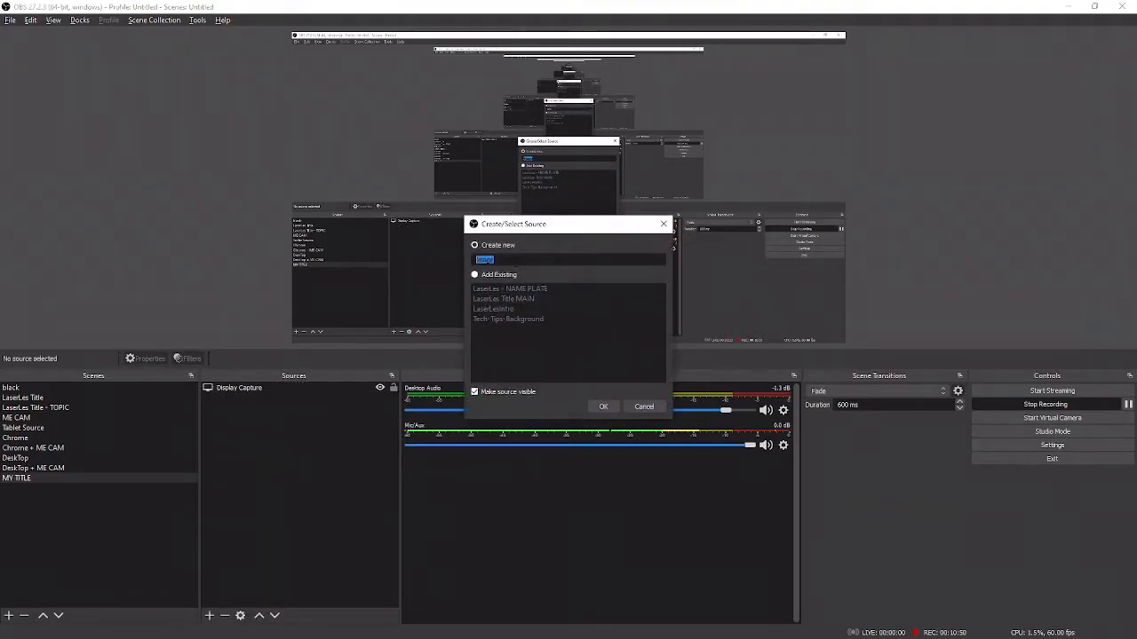
type("Title")
left_click(600, 406)
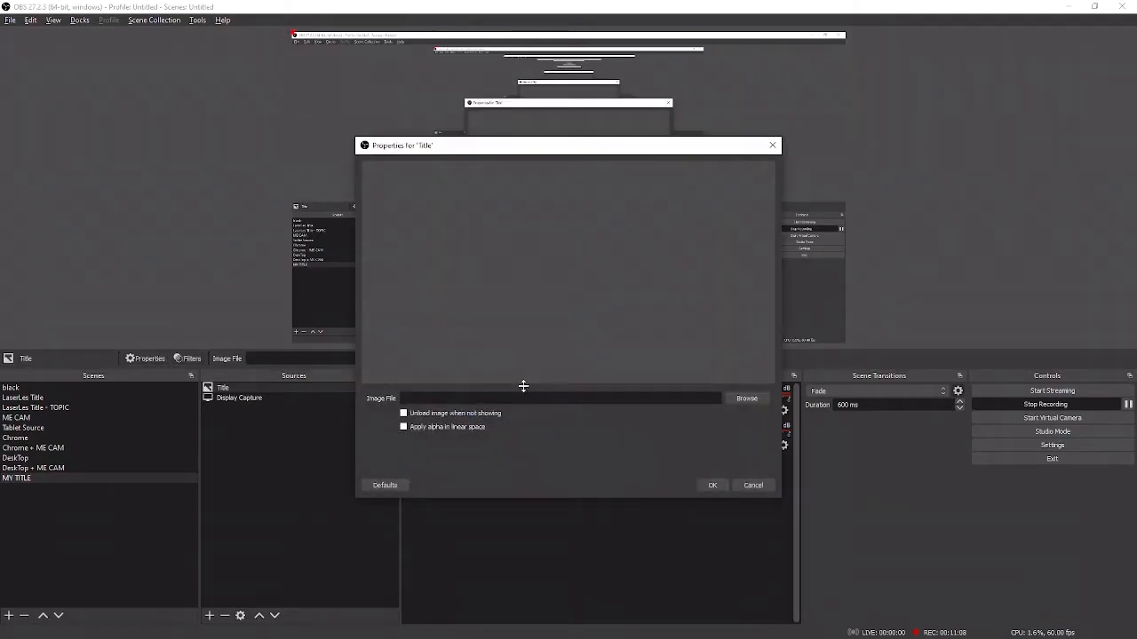
left_click(730, 398)
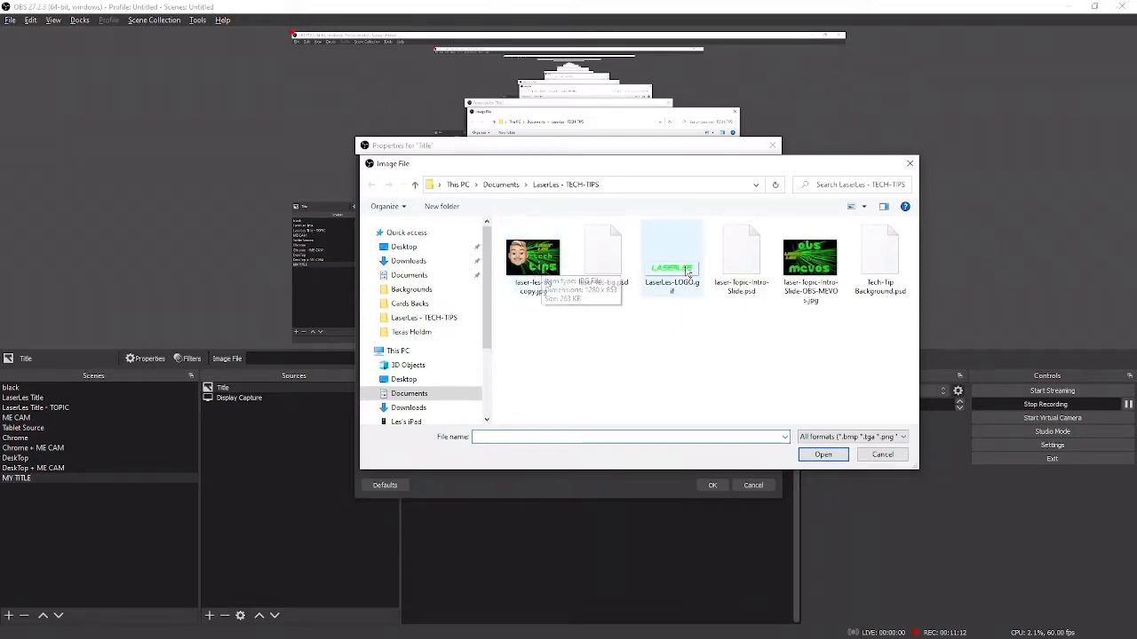
left_click(795, 266)
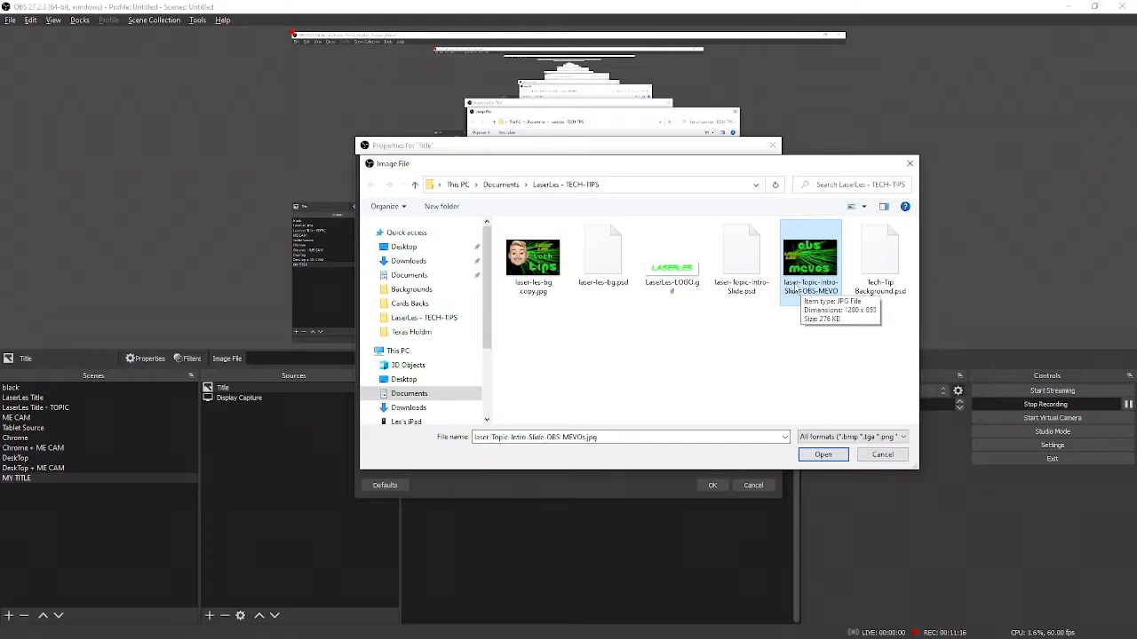
left_click(820, 456)
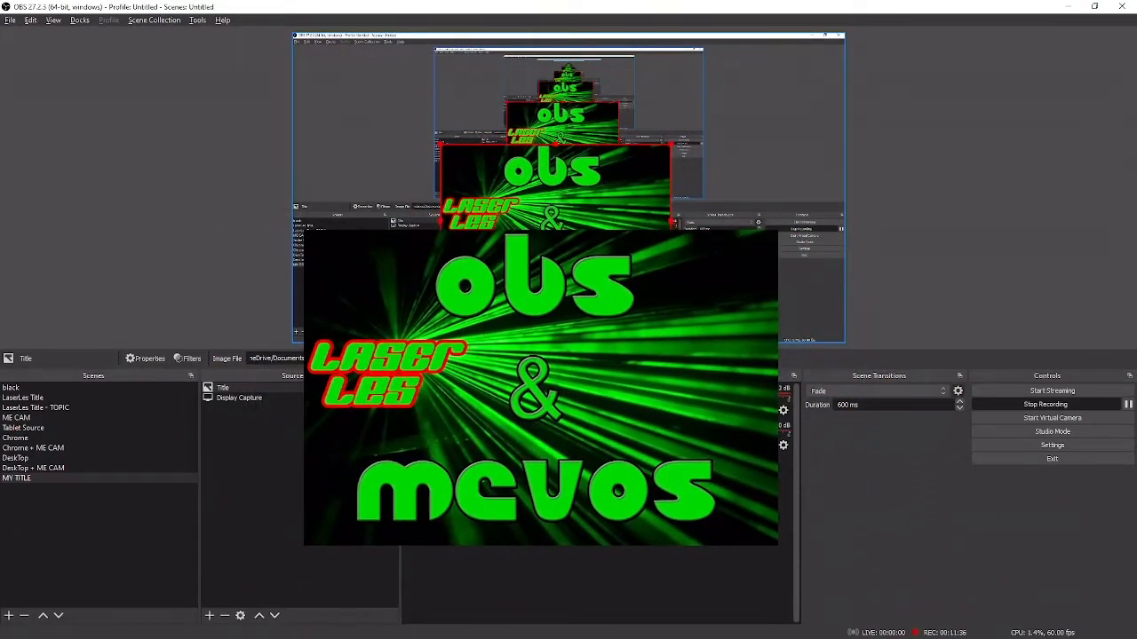
Step: Resize the Title image and position it in the upper right of the canvas
left_click_drag(670, 143, 729, 111)
left_click_drag(635, 209, 559, 182)
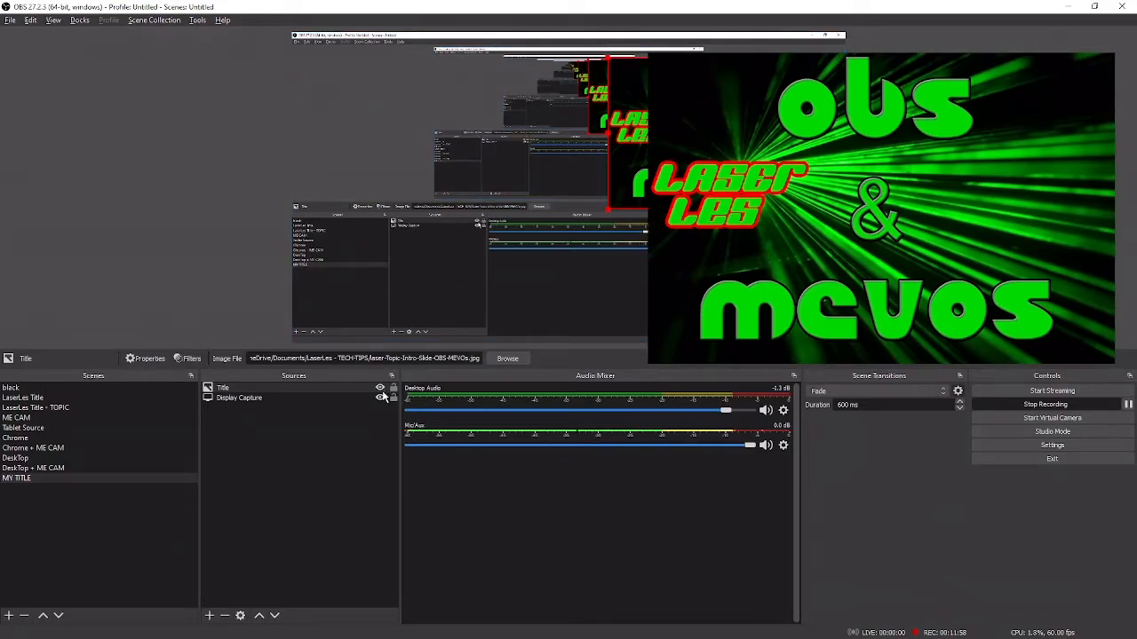
Step: Add the existing LaserLes - NAME PLATE image source and place it near the bottom centre of the canvas
left_click(208, 615)
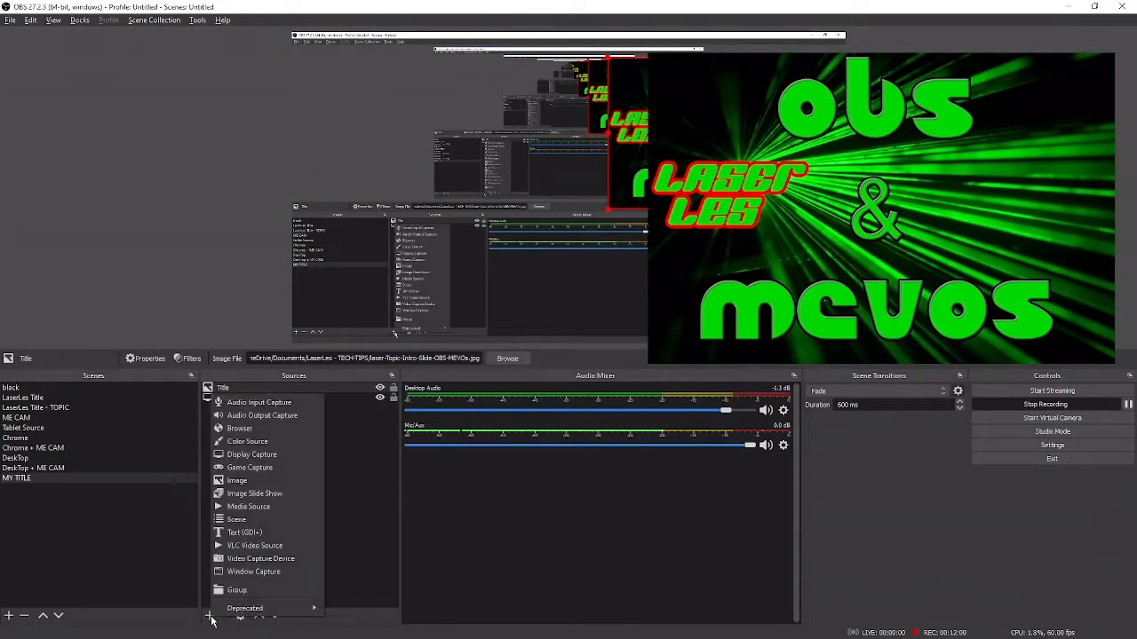
left_click(258, 482)
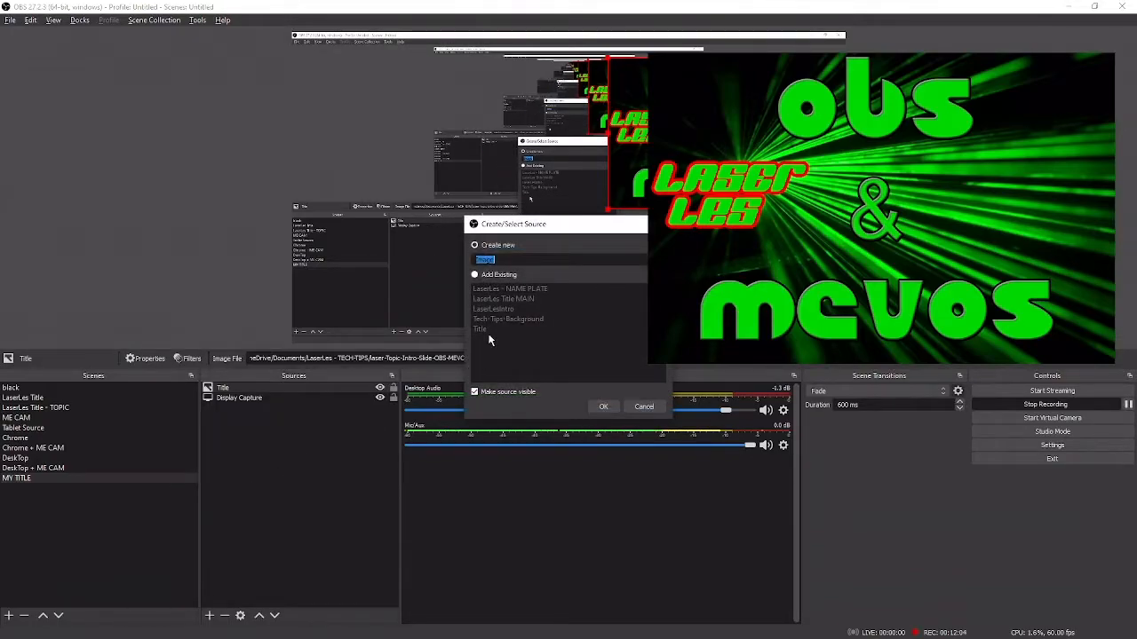
left_click(475, 275)
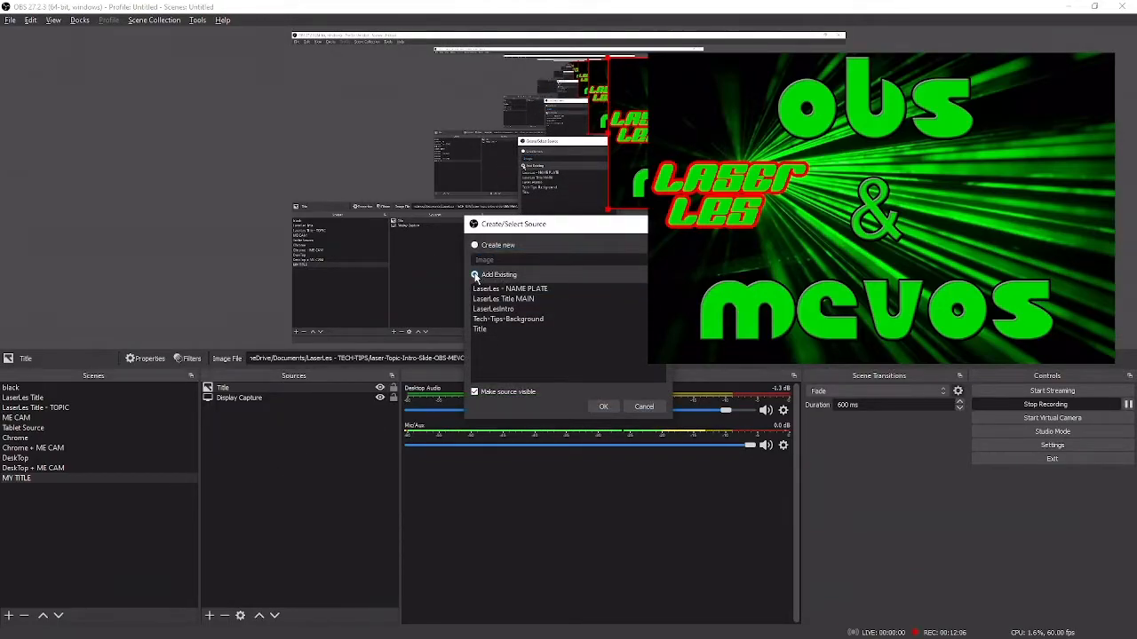
left_click(489, 293)
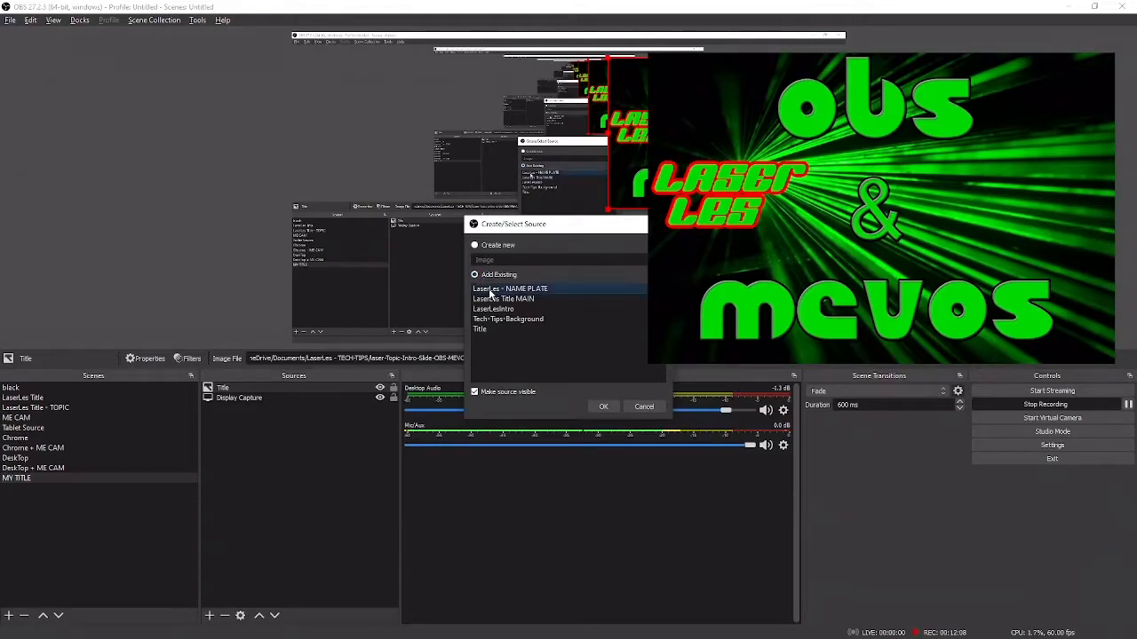
left_click(603, 406)
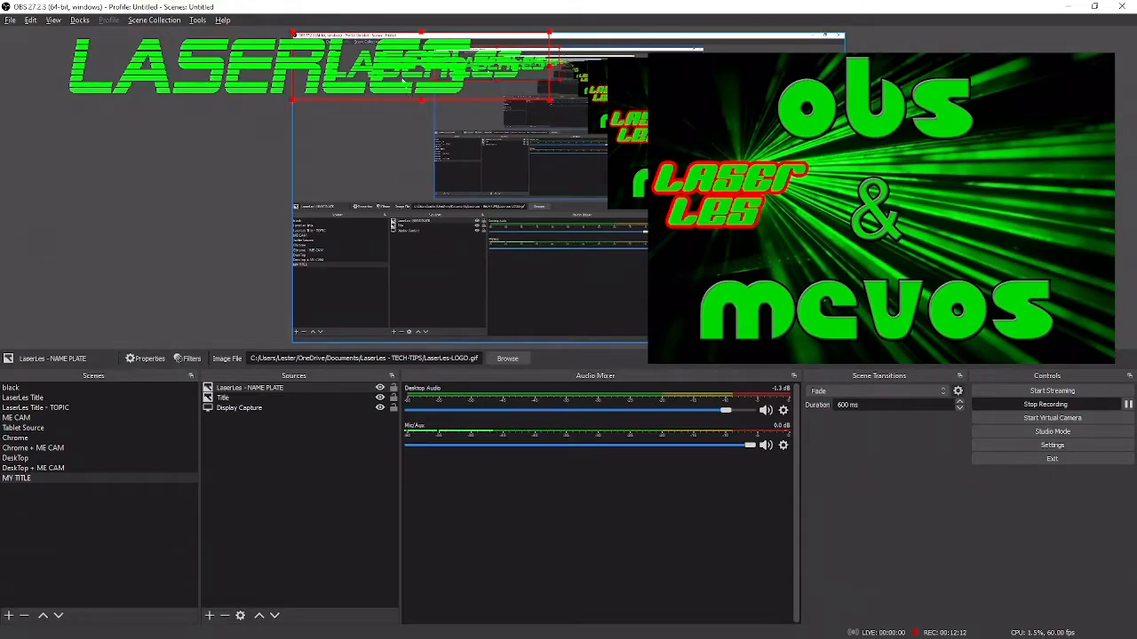
left_click_drag(403, 79, 622, 300)
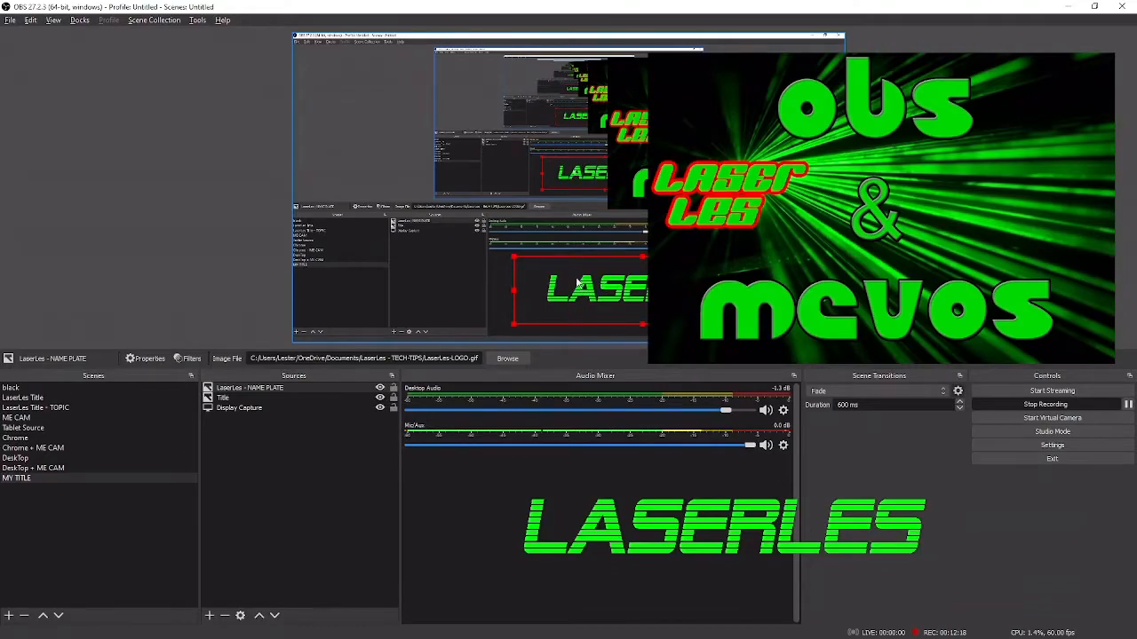
left_click_drag(639, 299, 538, 290)
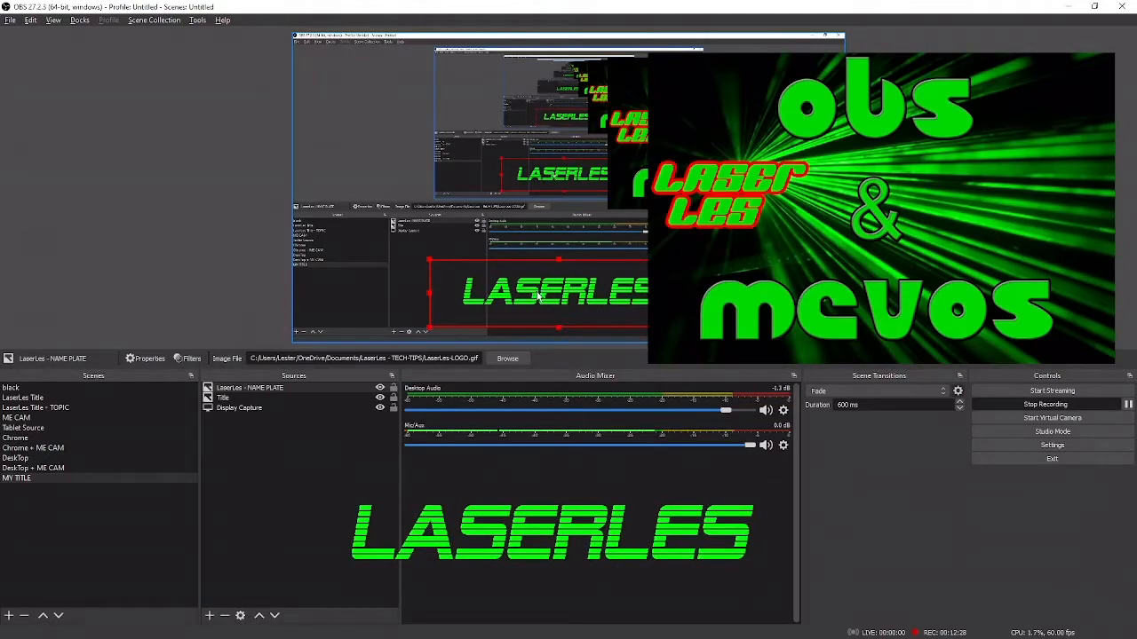
Step: Hide and show the Title and LaserLes - NAME PLATE sources to demonstrate their visibility toggles
left_click(380, 398)
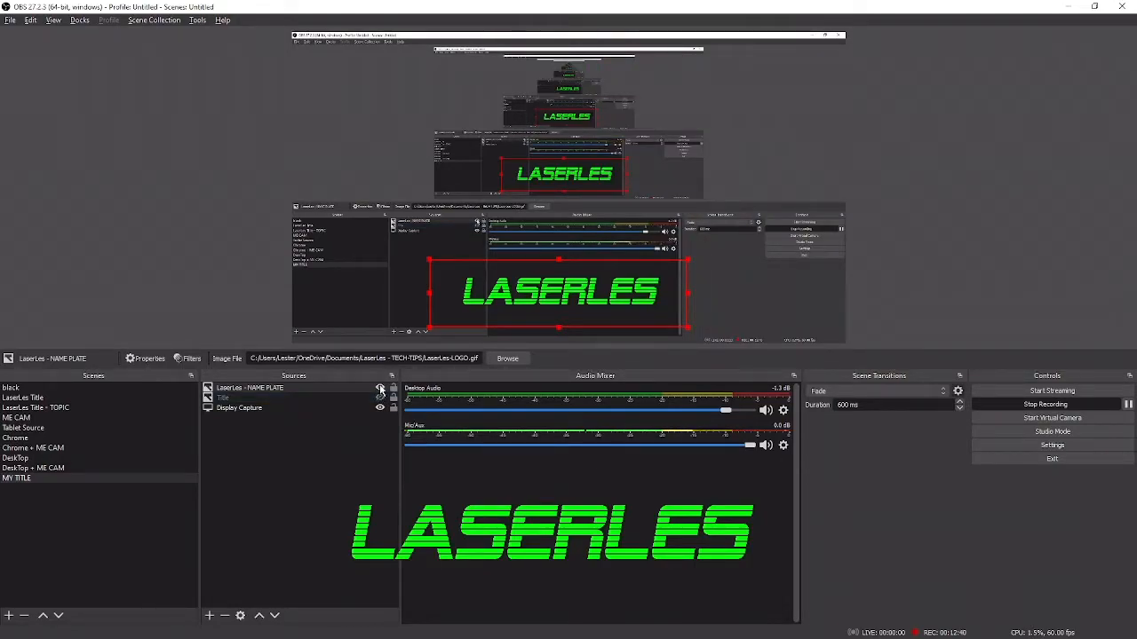
left_click(380, 388)
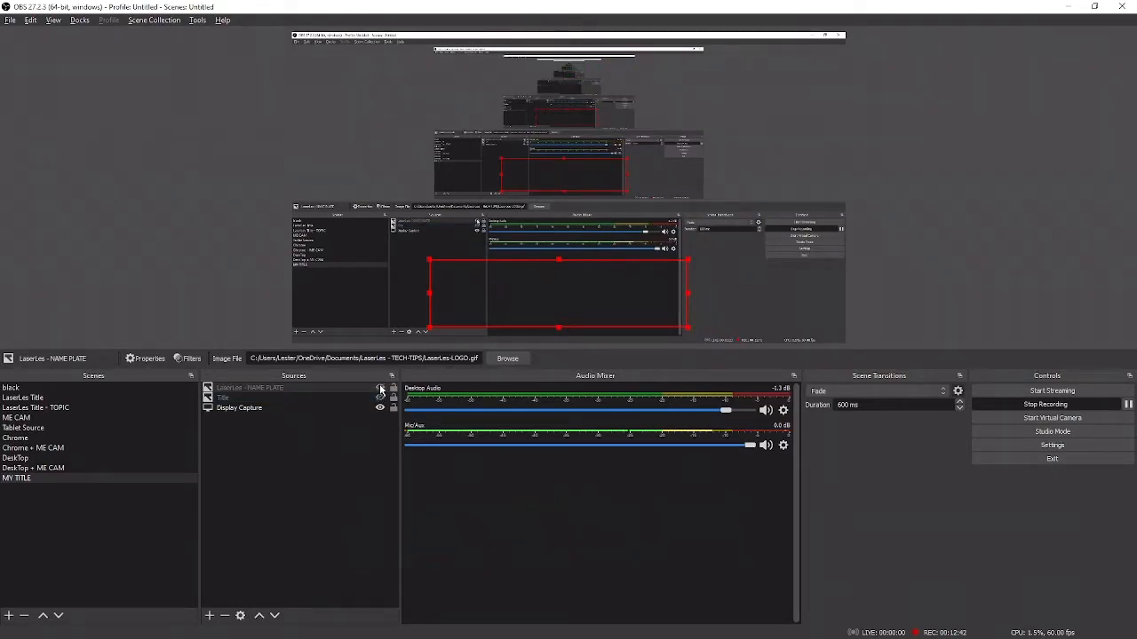
left_click(380, 388)
left_click(380, 398)
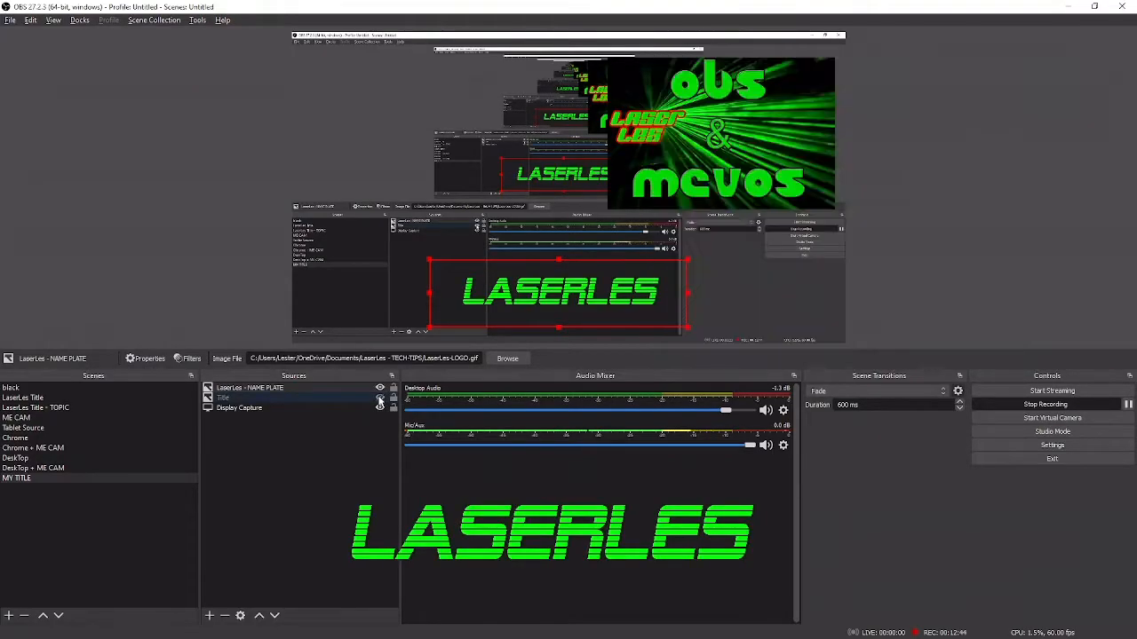
left_click(380, 398)
left_click(380, 388)
left_click(380, 388)
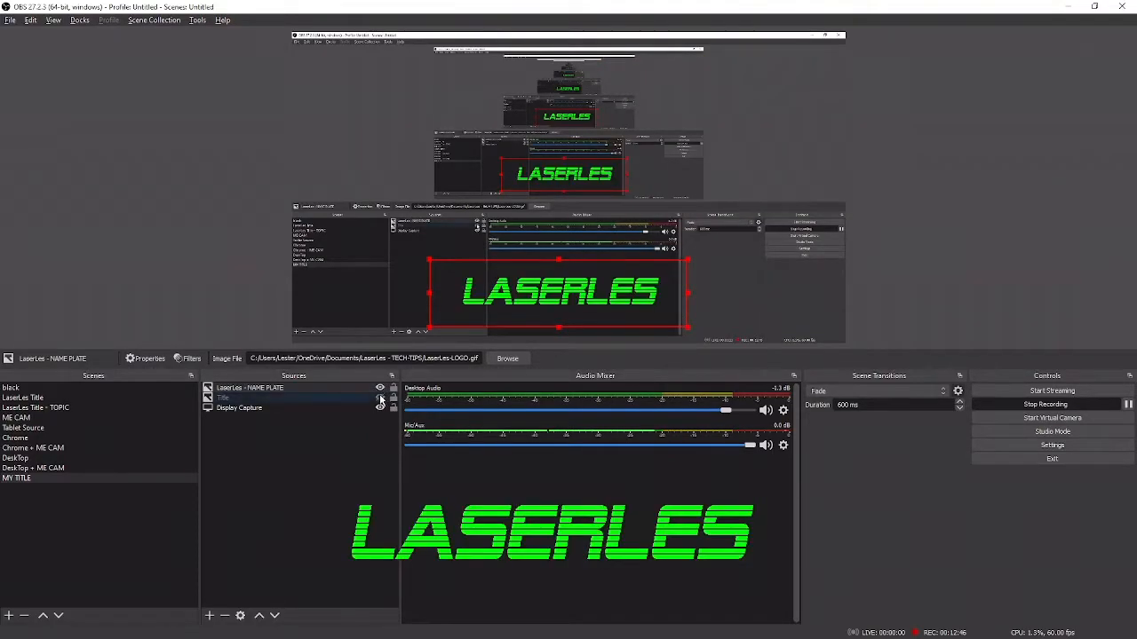
left_click(380, 398)
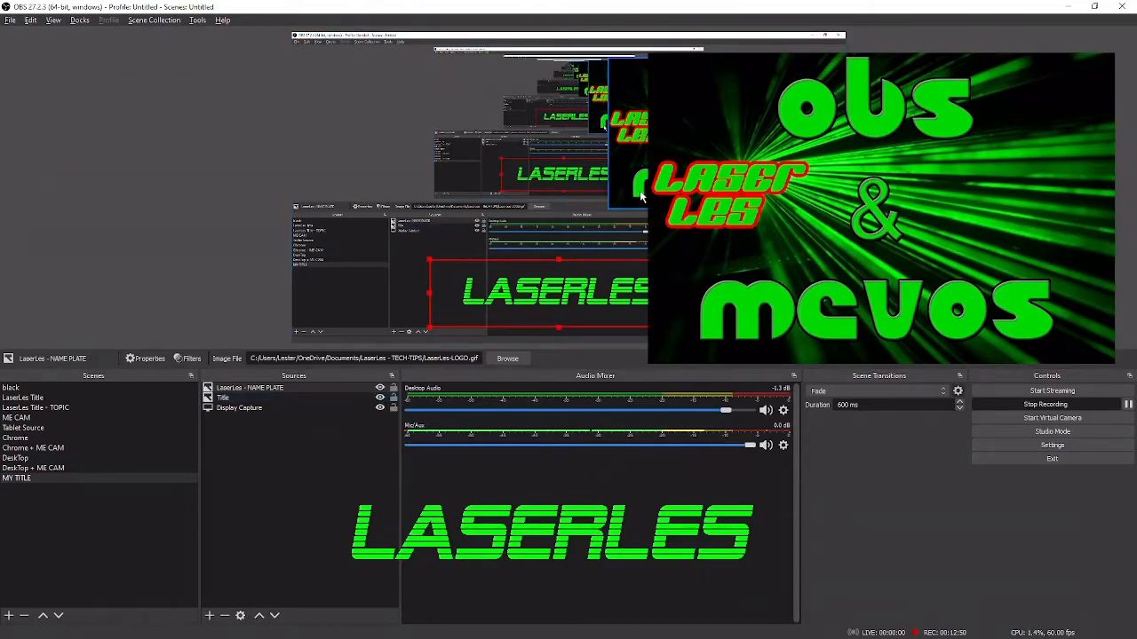
Step: Make the Title image slightly smaller and shift it slightly in from the canvas's right edge
left_click_drag(653, 198, 597, 208)
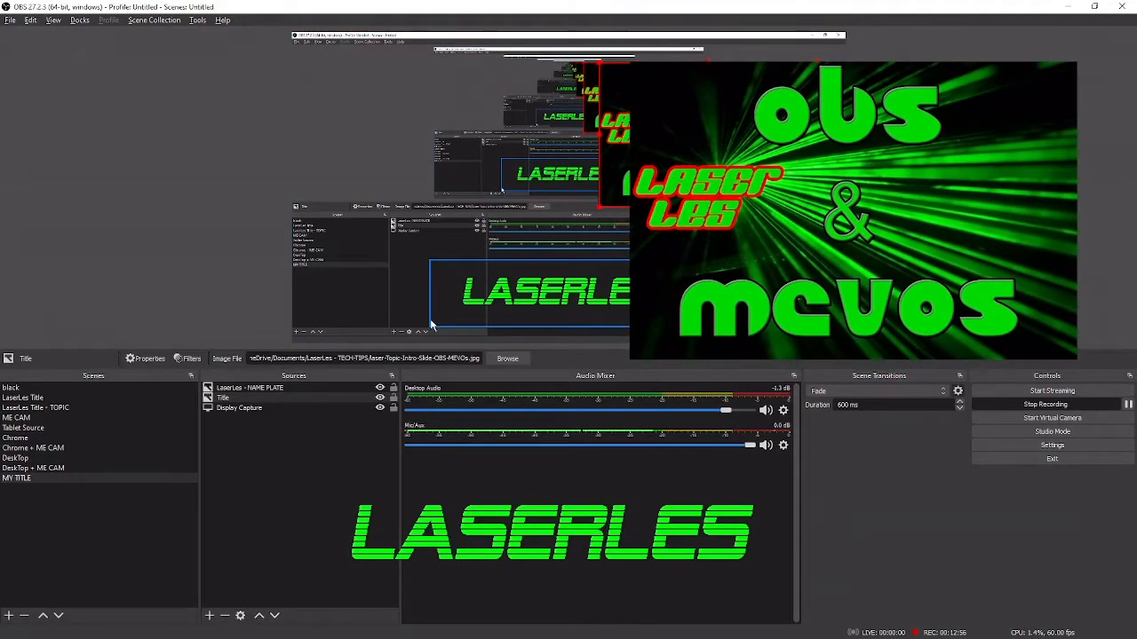
Step: Add a new video capture device source under its default name, using the device whose name starts with Mevo -22F
left_click(208, 617)
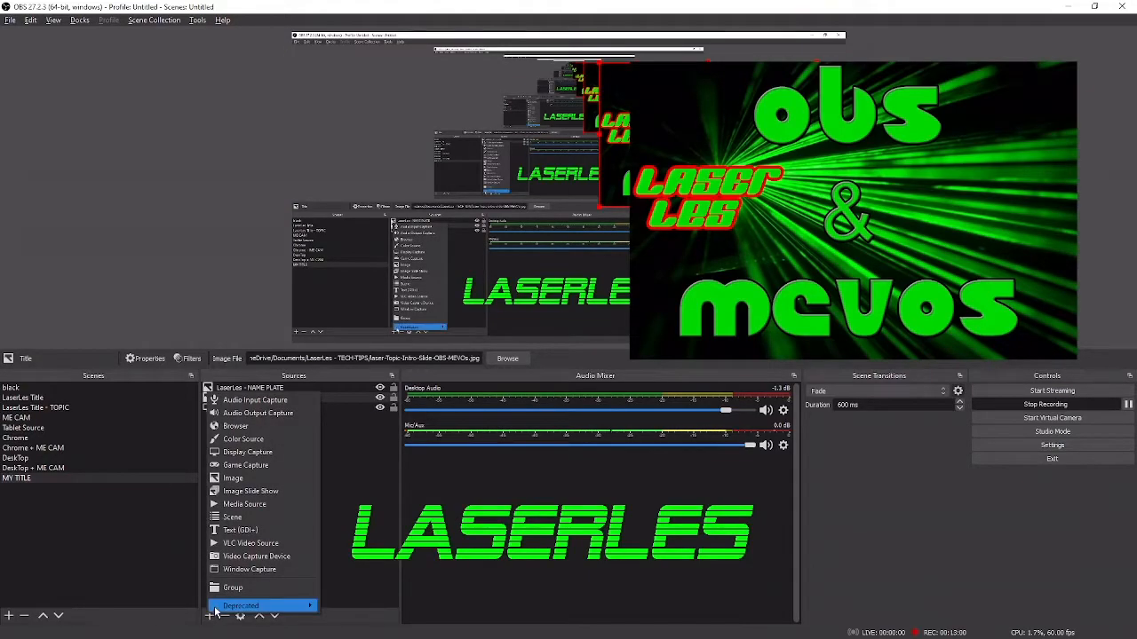
left_click(277, 558)
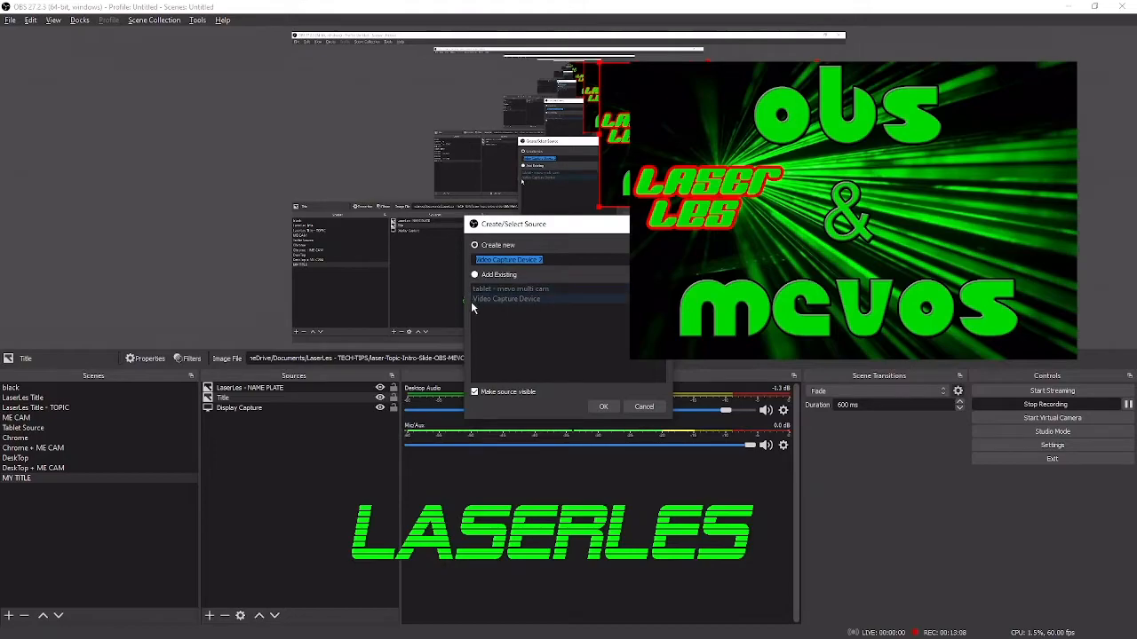
left_click(556, 261)
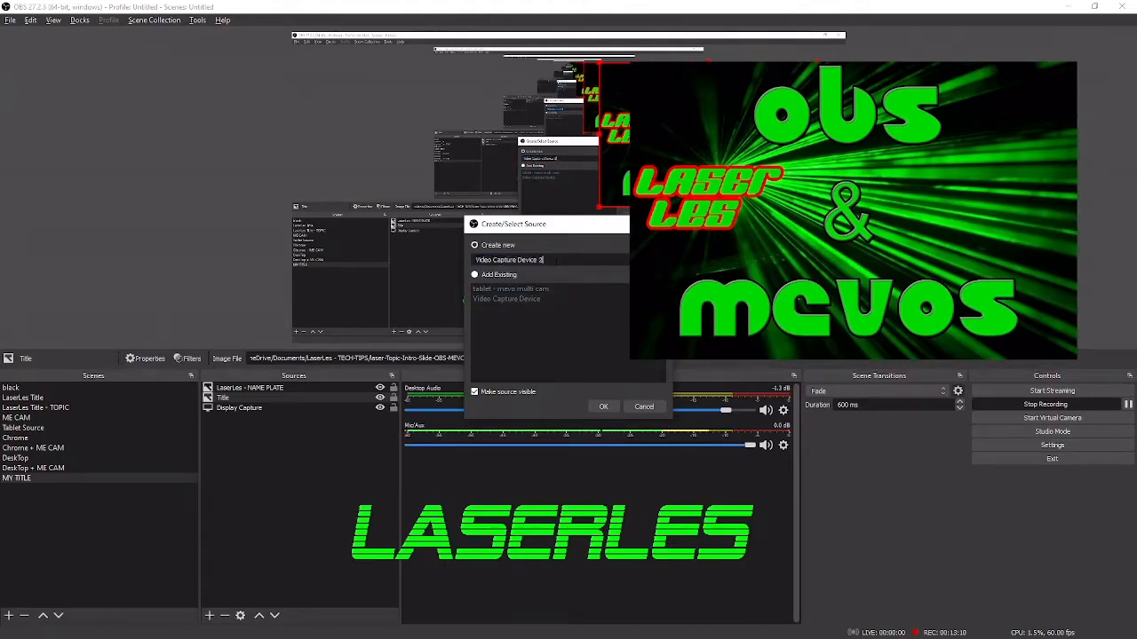
left_click(603, 407)
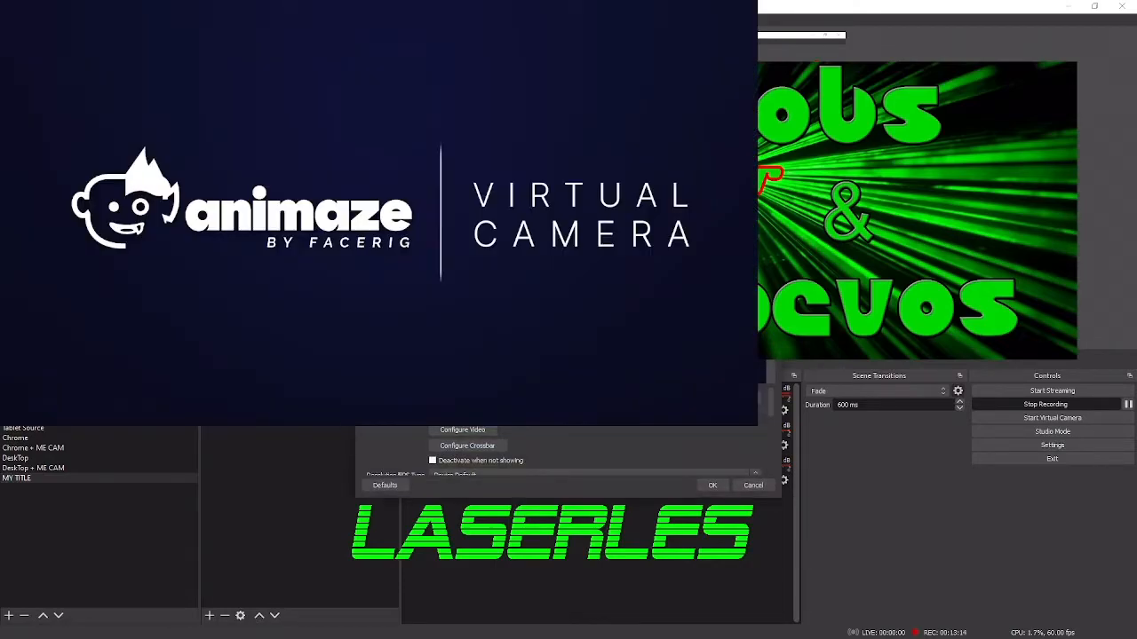
left_click(757, 405)
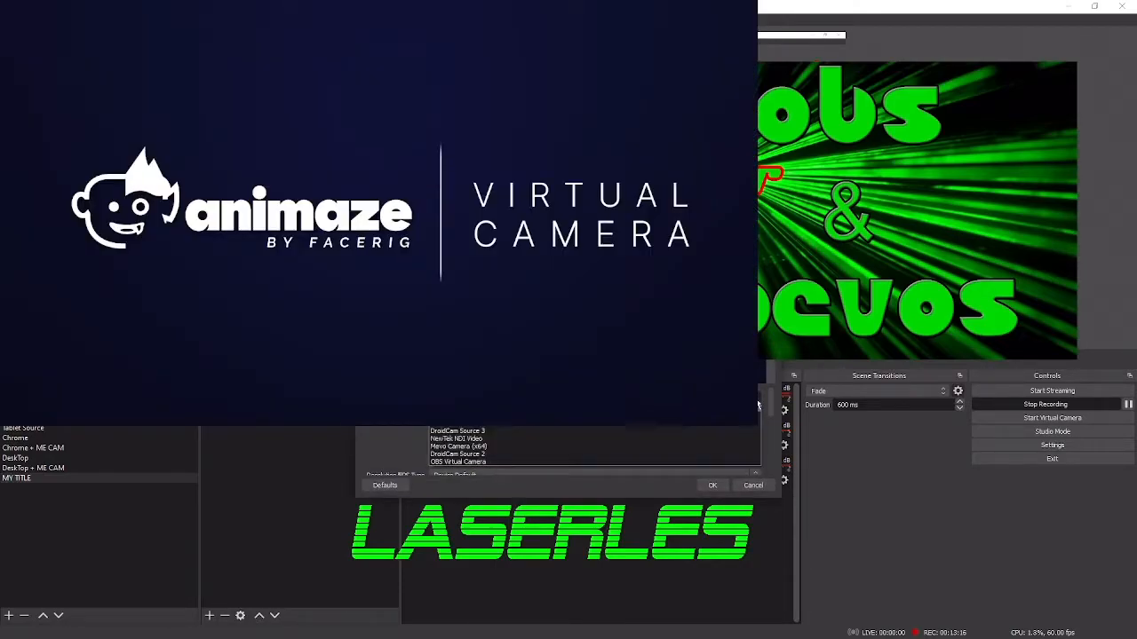
left_click(478, 434)
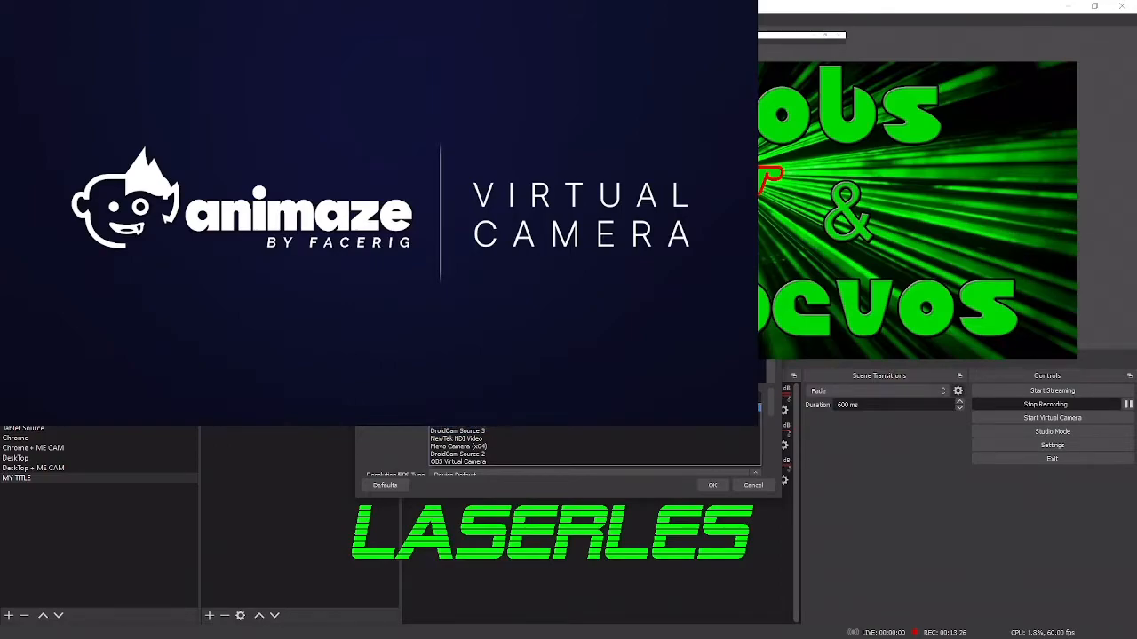
left_click(469, 423)
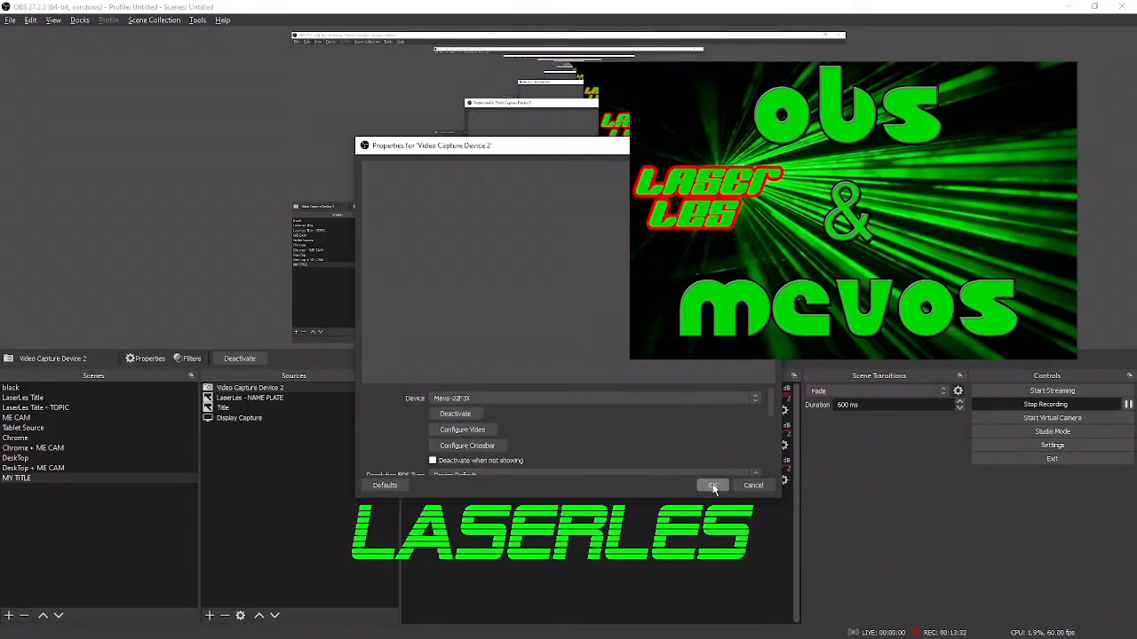
left_click(712, 485)
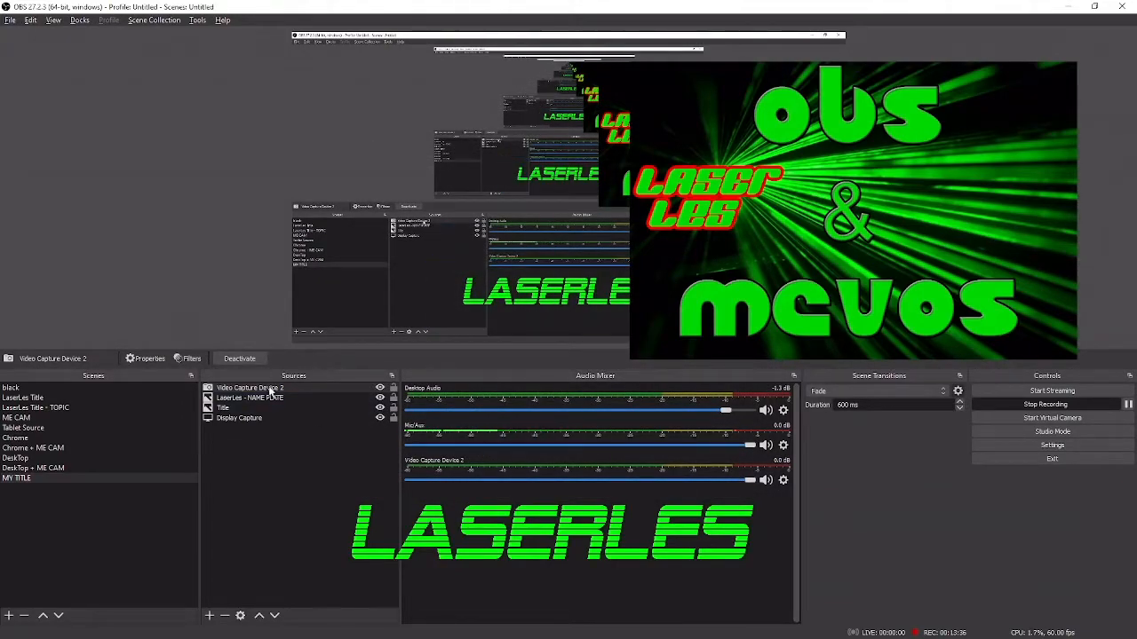
Step: Change the capture device of Video Capture Device 2 to Mevo Camera (x64)
double_click(271, 391)
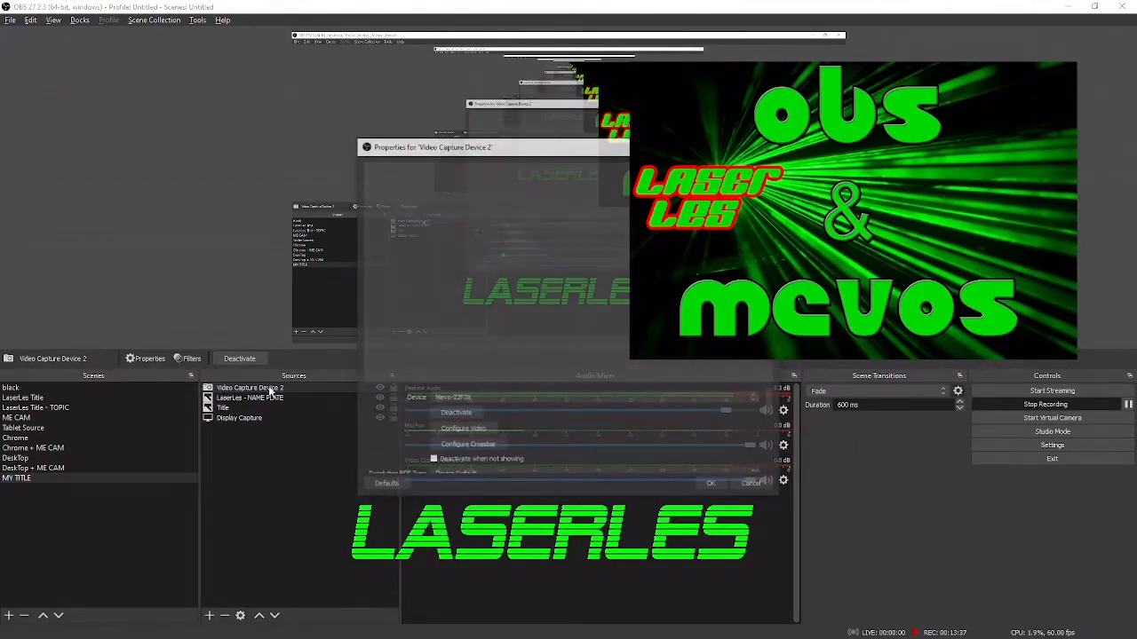
left_click(550, 400)
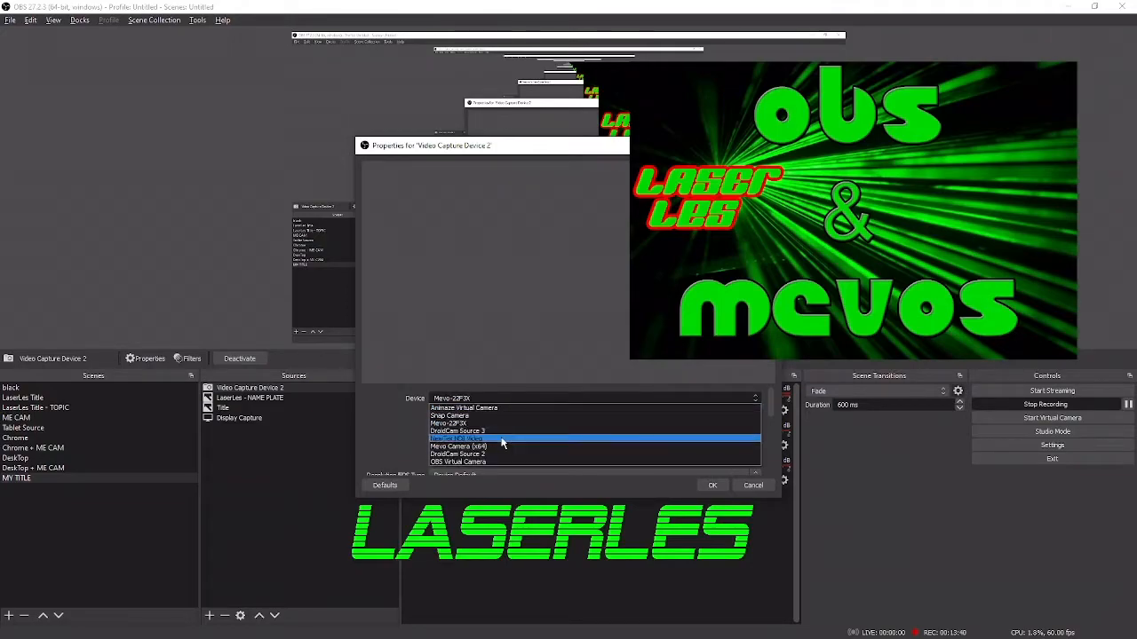
left_click(499, 450)
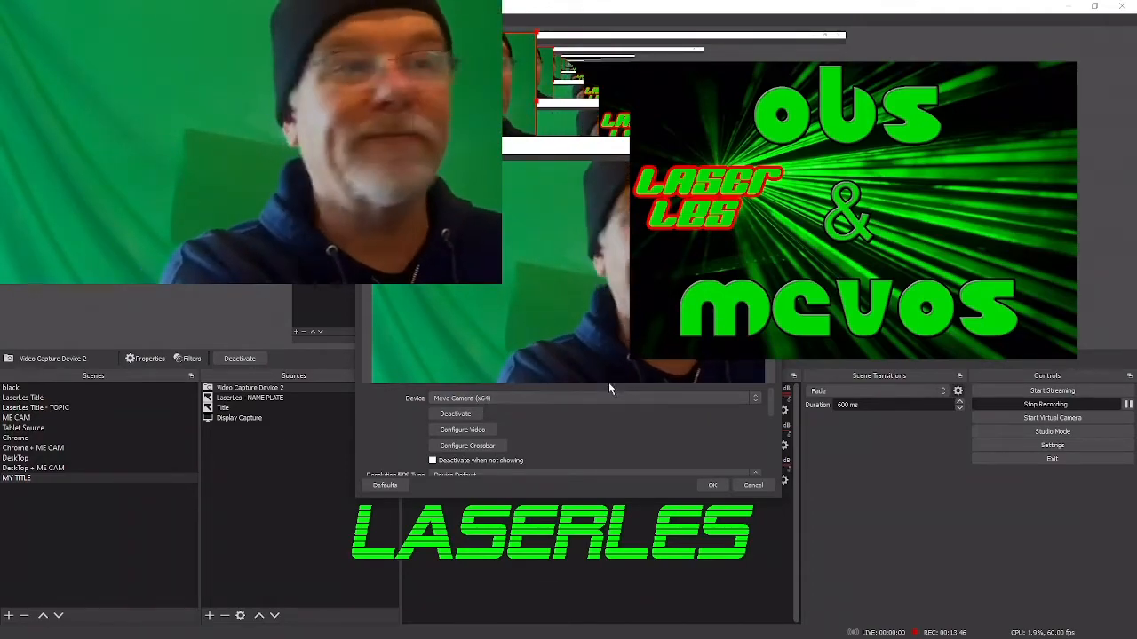
left_click(713, 484)
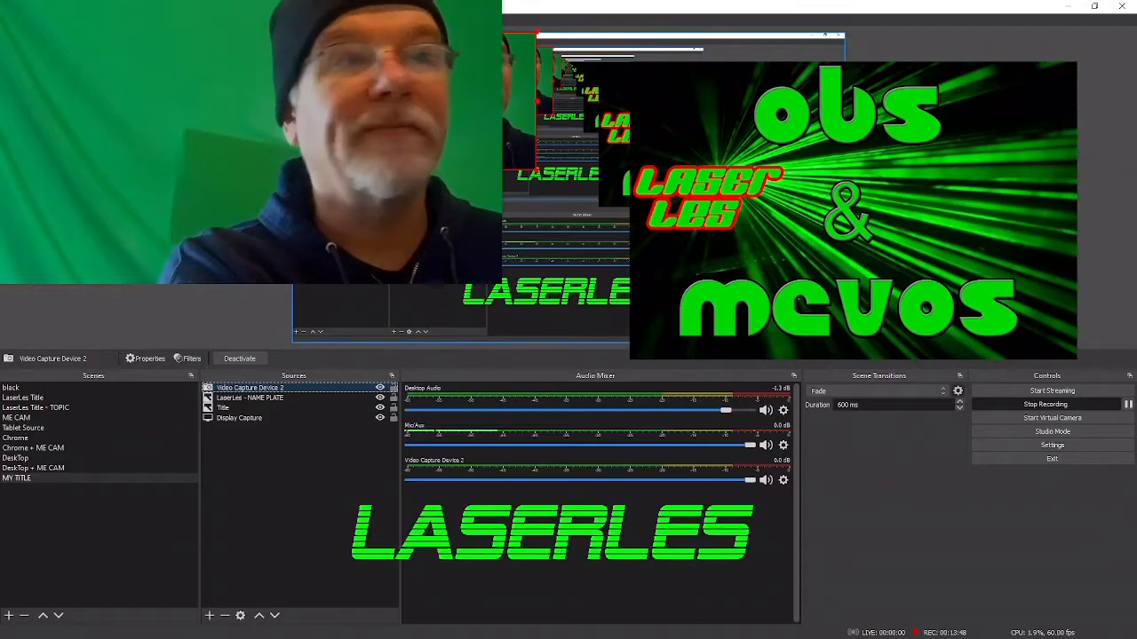
Step: Shrink the Mevo camera image to about half its size and place it beside the Title image
left_click_drag(418, 149, 505, 202)
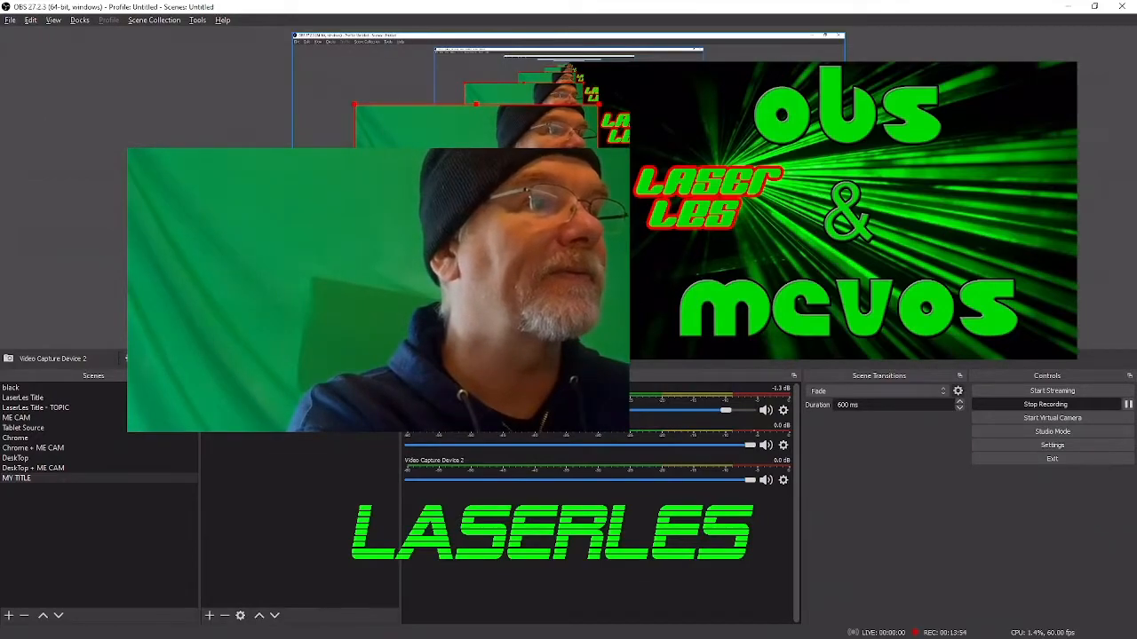
left_click_drag(598, 243, 480, 178)
mouse_move(430, 143)
left_mouse_down()
mouse_move(433, 111)
mouse_move(428, 122)
left_mouse_up()
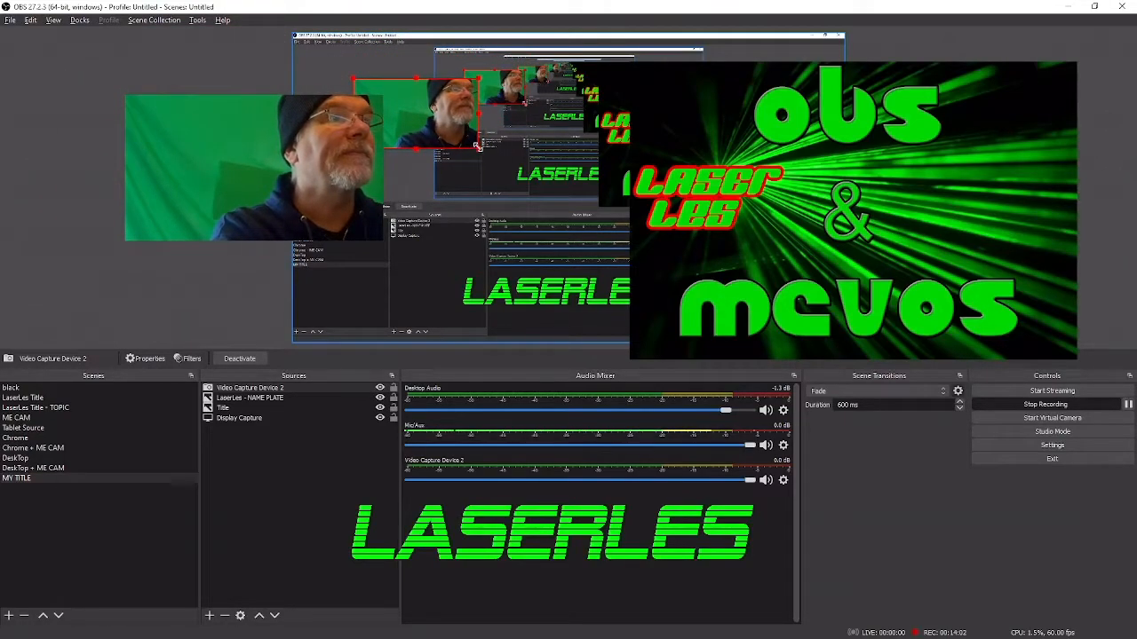
Step: Layer LaserLes - NAME PLATE above Video Capture Device 2 and shrink the name plate to fit over the lower part of the camera image
left_click_drag(548, 297, 425, 139)
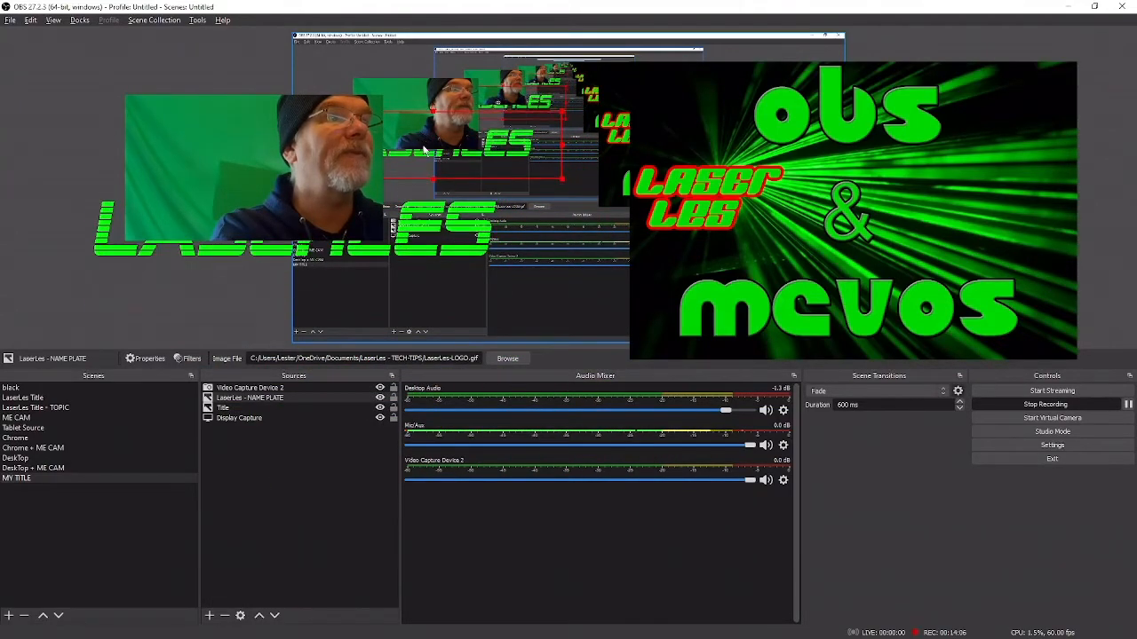
left_click(255, 389)
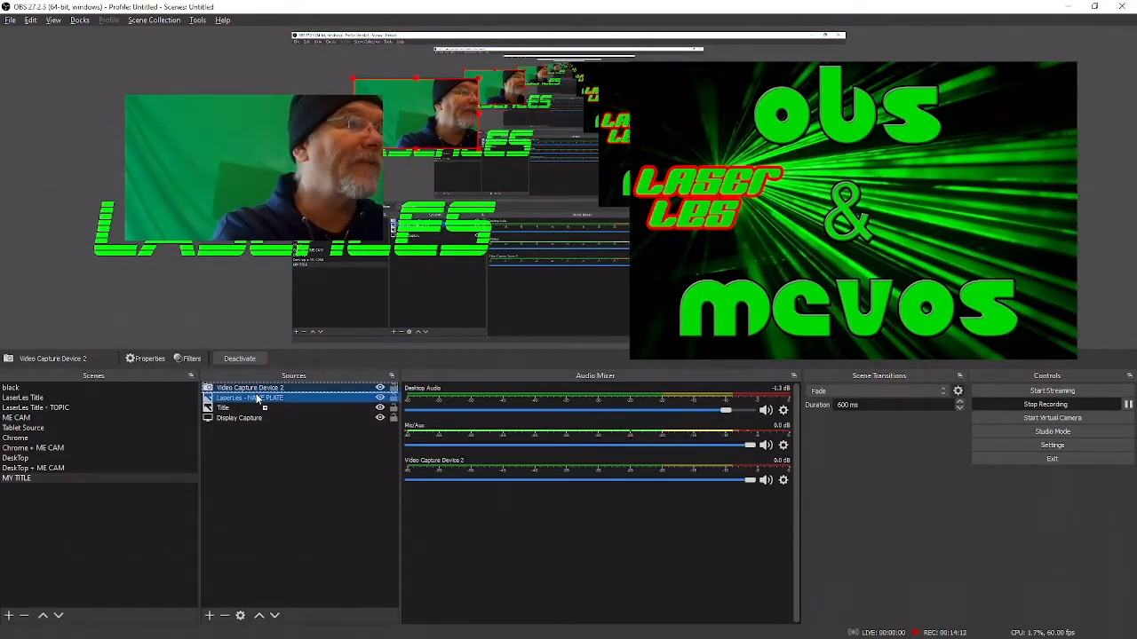
left_click_drag(256, 390, 257, 404)
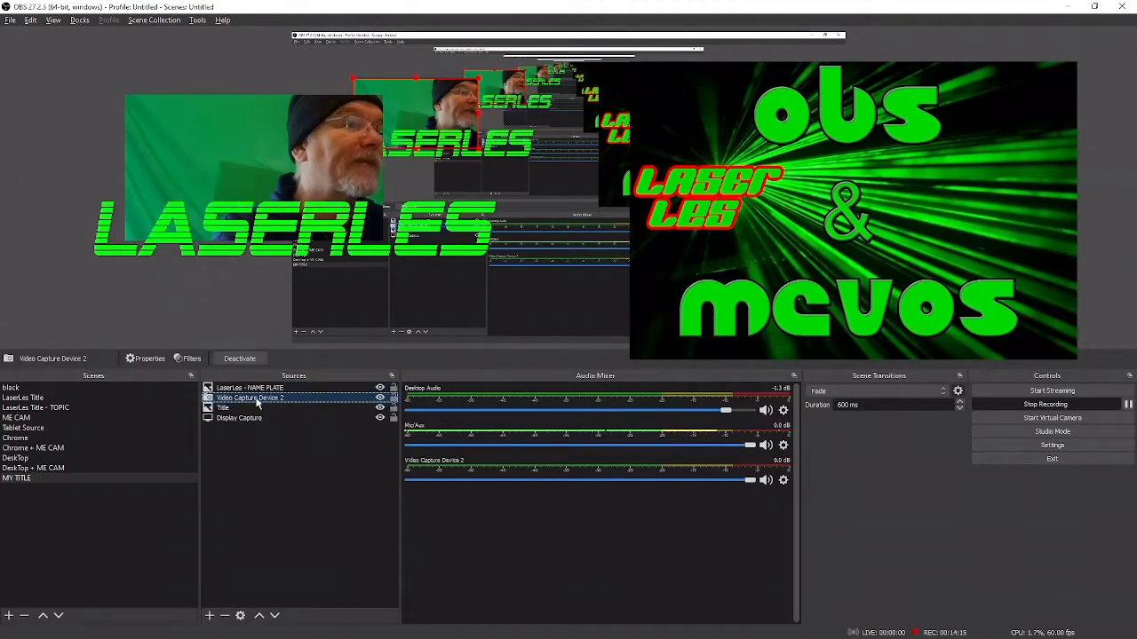
left_click(496, 157)
left_click_drag(562, 179, 424, 141)
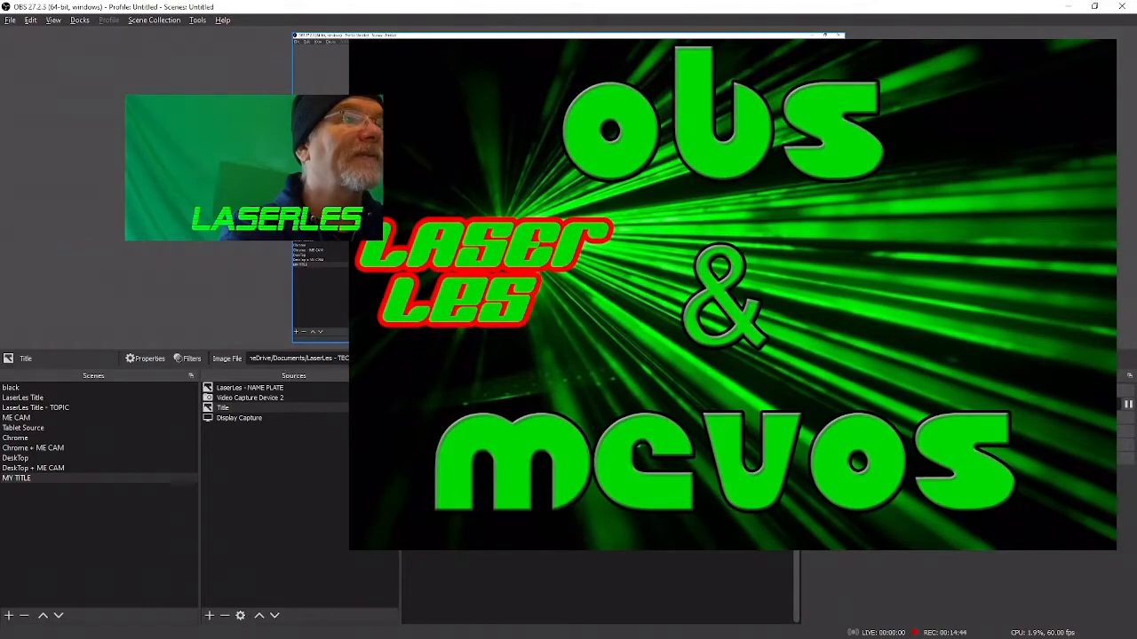
Step: Move the camera image and its name plate onto the upper right part of the Title image
left_click_drag(415, 113, 705, 113)
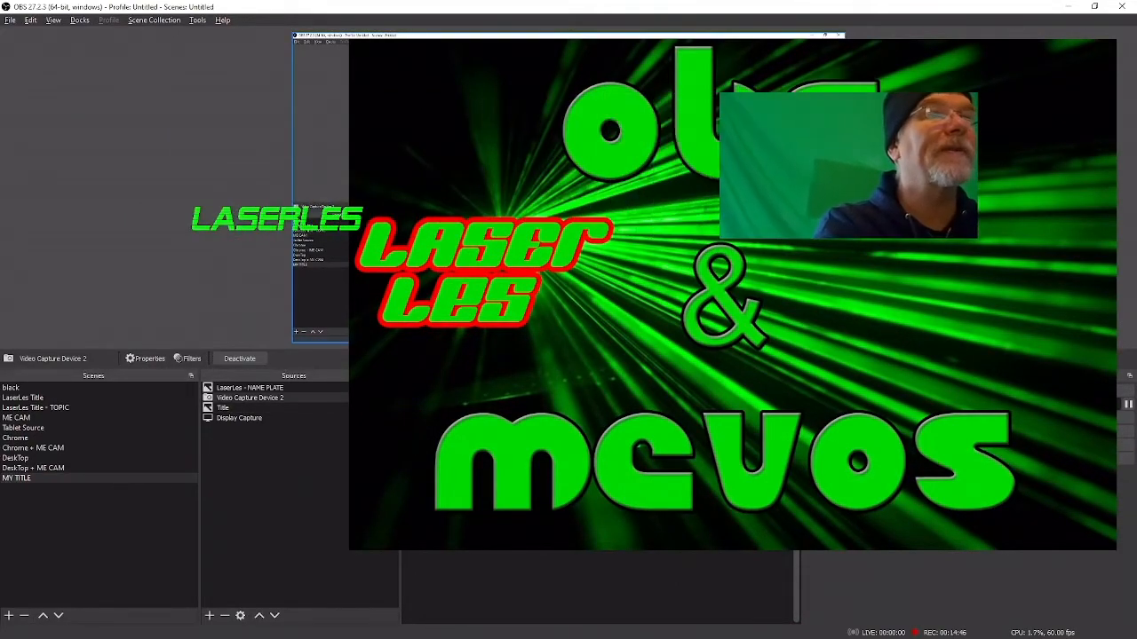
left_click_drag(427, 139, 713, 138)
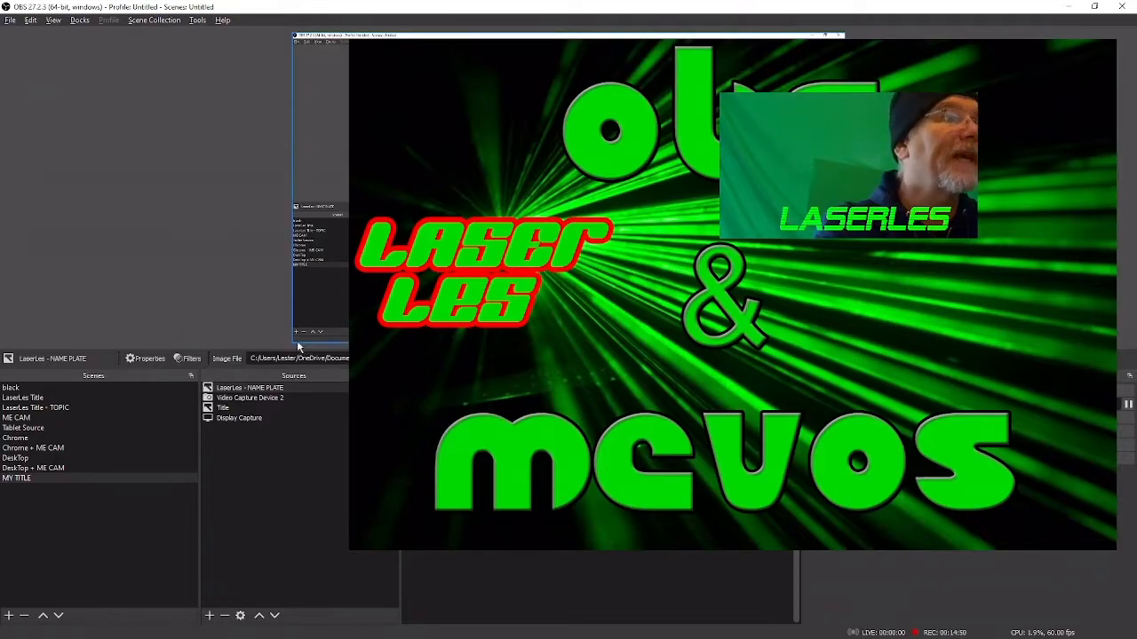
left_click(229, 409)
mouse_move(230, 411)
left_mouse_down()
mouse_move(237, 383)
mouse_move(238, 411)
left_mouse_up()
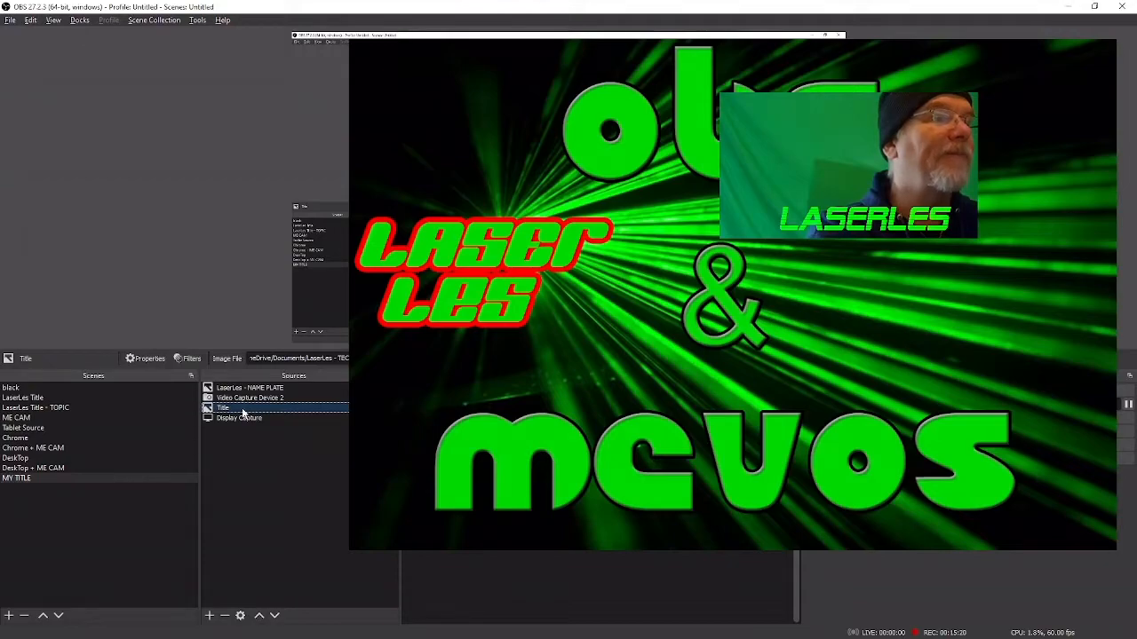
Step: Add a video capture device source named tablet - mevo multi cam and place its reduced image beside the Title image
left_click(209, 615)
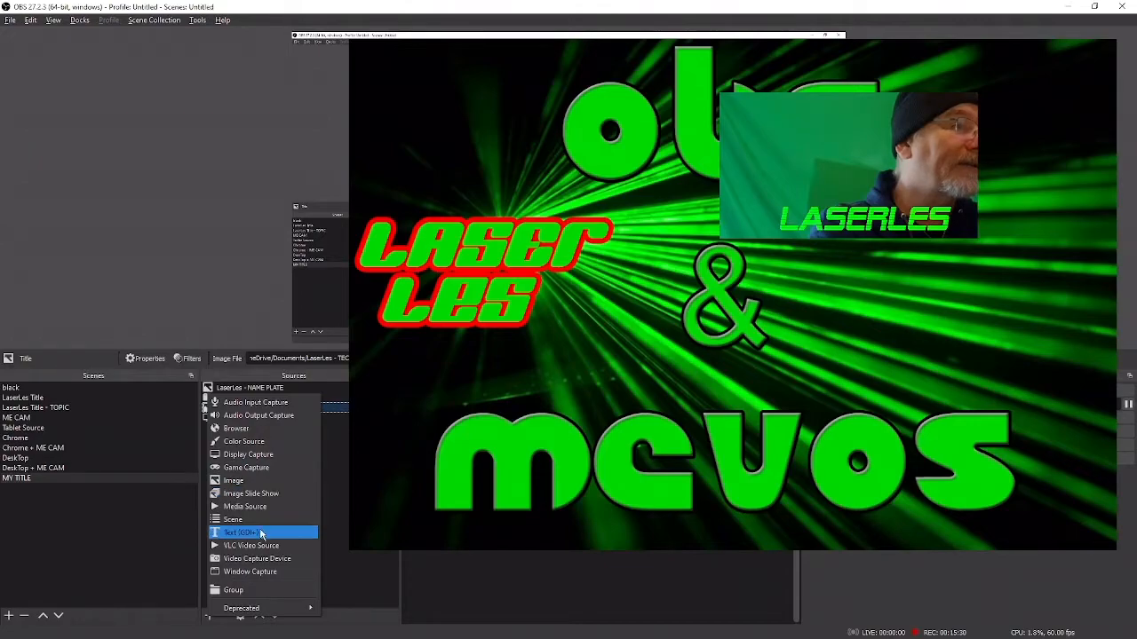
left_click(262, 564)
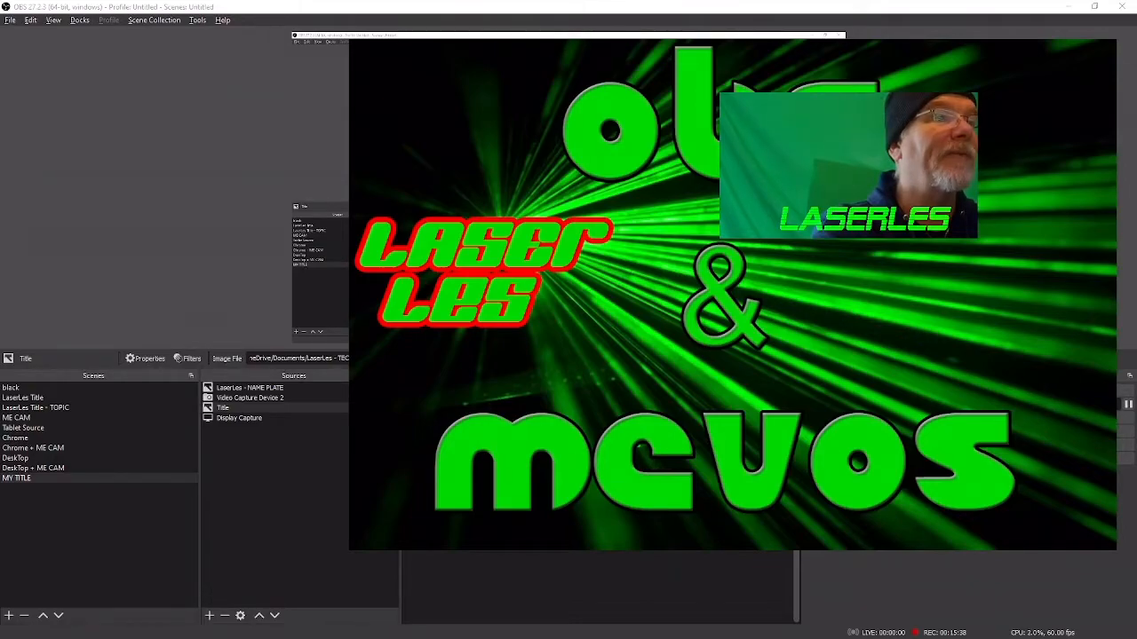
key("Return")
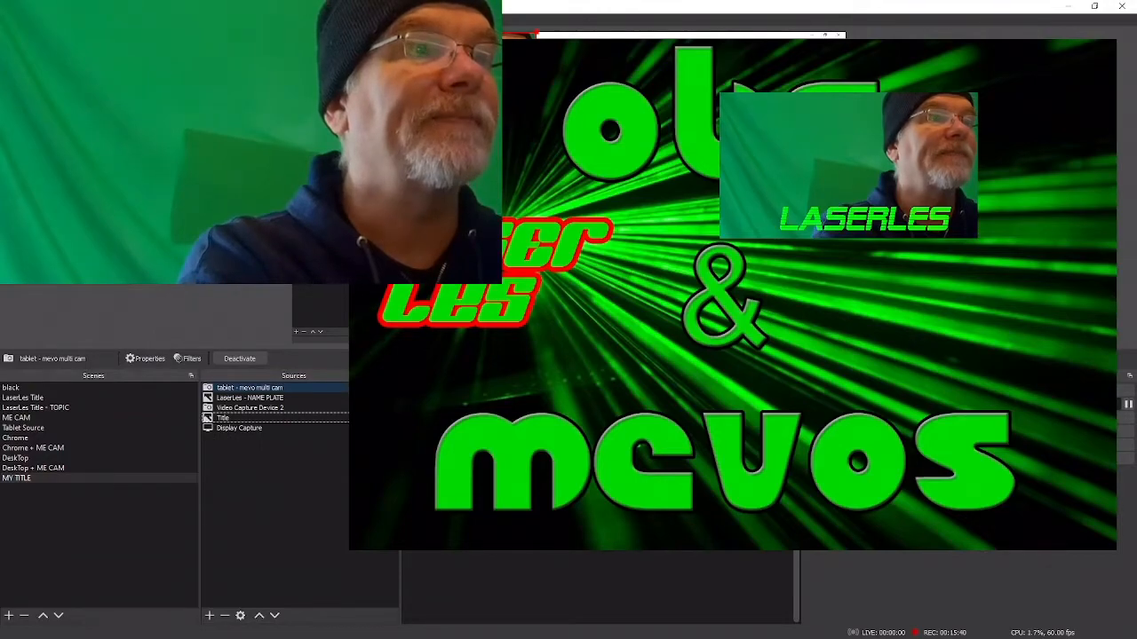
left_click_drag(431, 102, 367, 277)
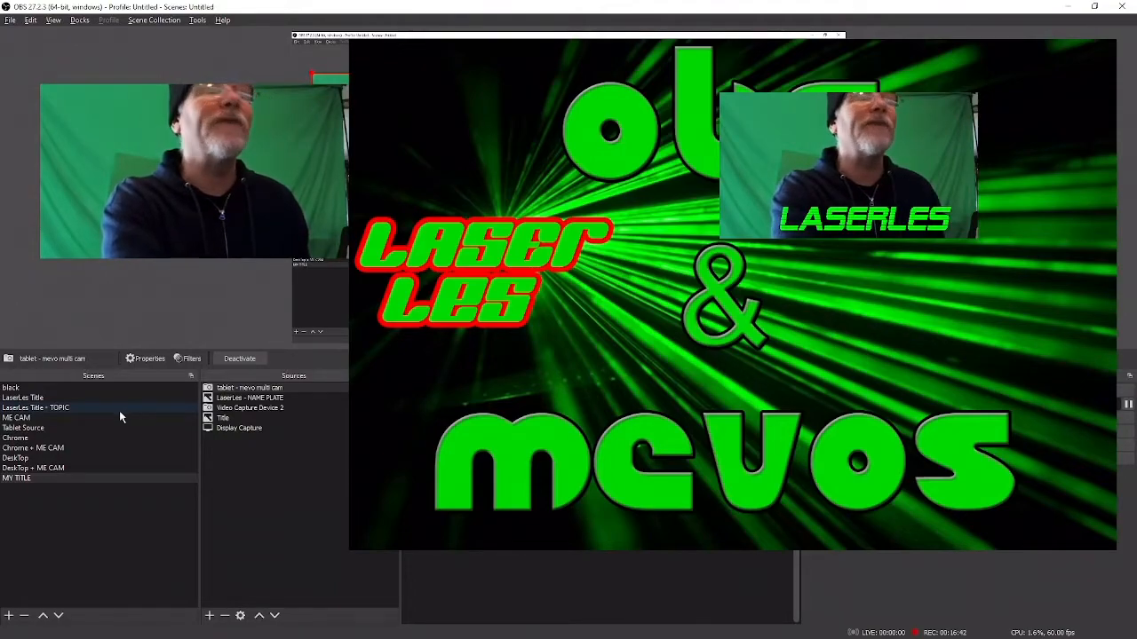
Step: Add a new scene named TABLET containing a display capture source, and pause and resume the recording
left_click(26, 479)
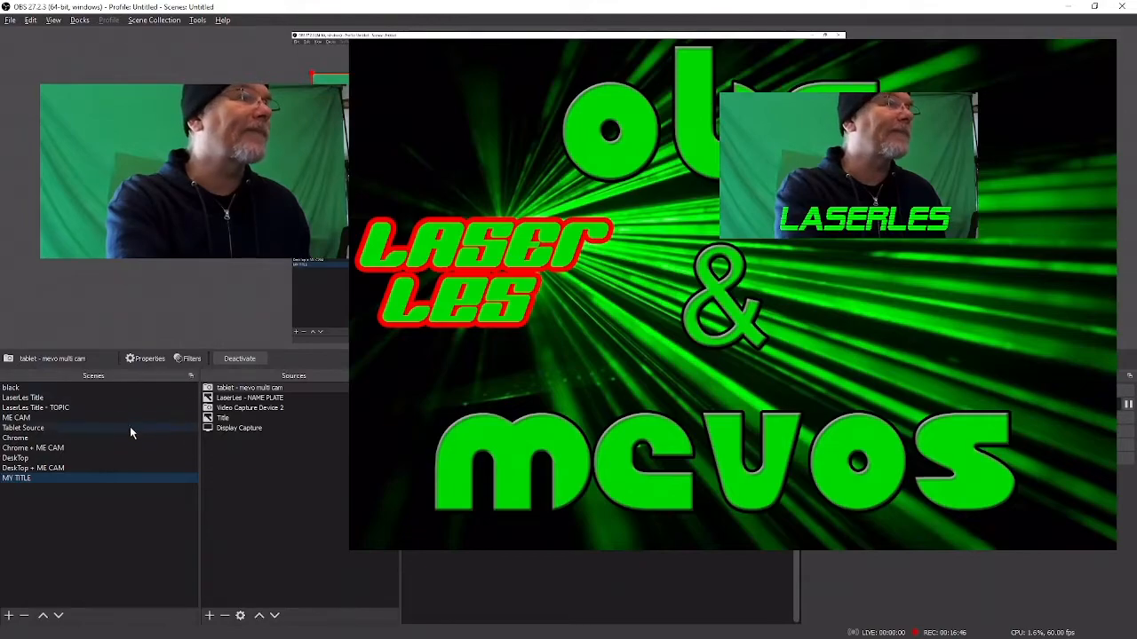
left_click(11, 616)
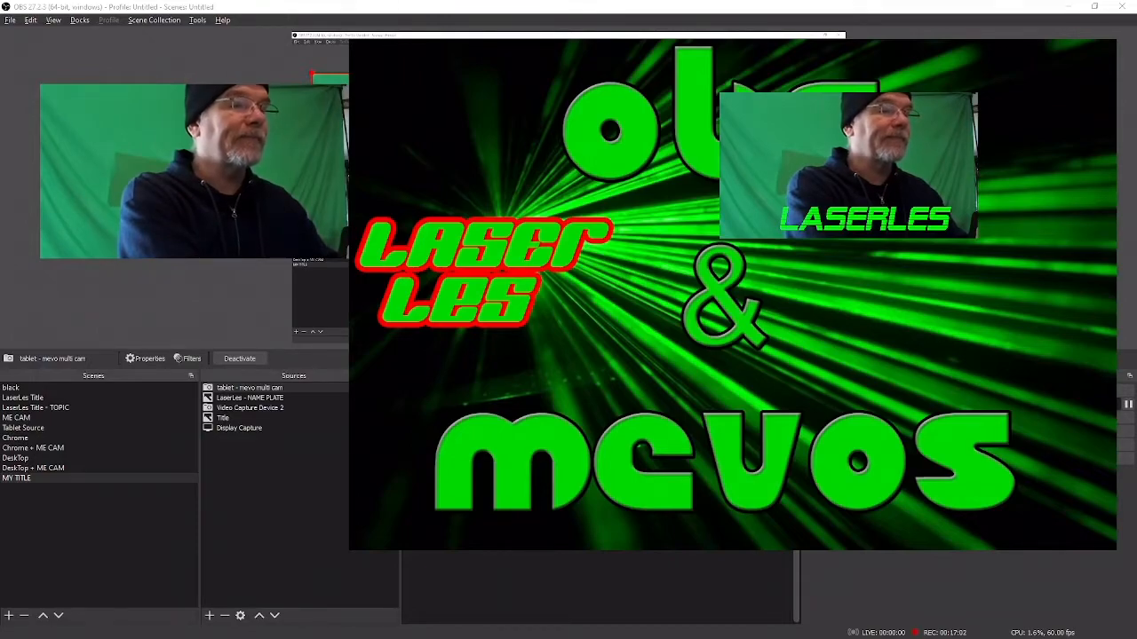
left_click(1128, 405)
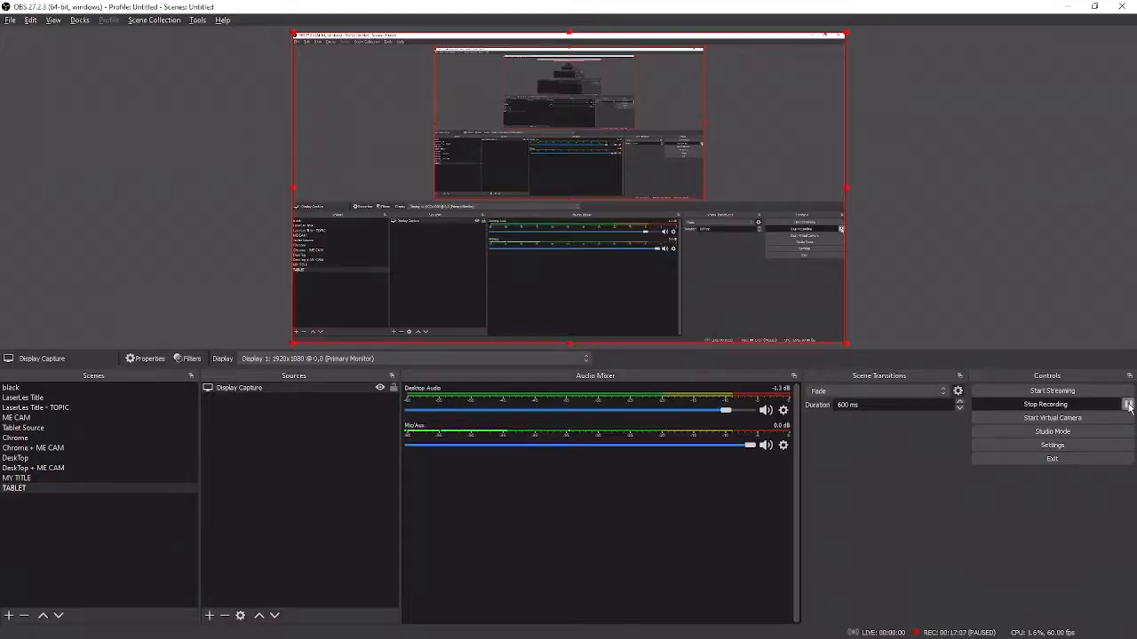
left_click(1127, 405)
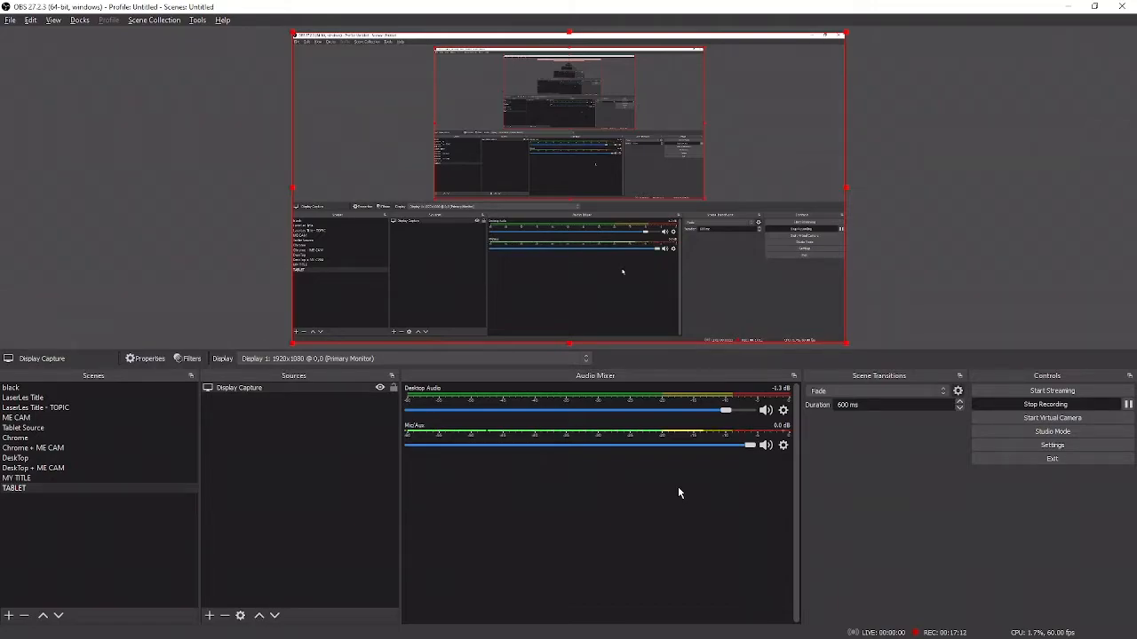
Step: Add the existing tablet - mevo multi cam source to the TABLET scene and enlarge it to nearly fill the canvas
left_click(247, 389)
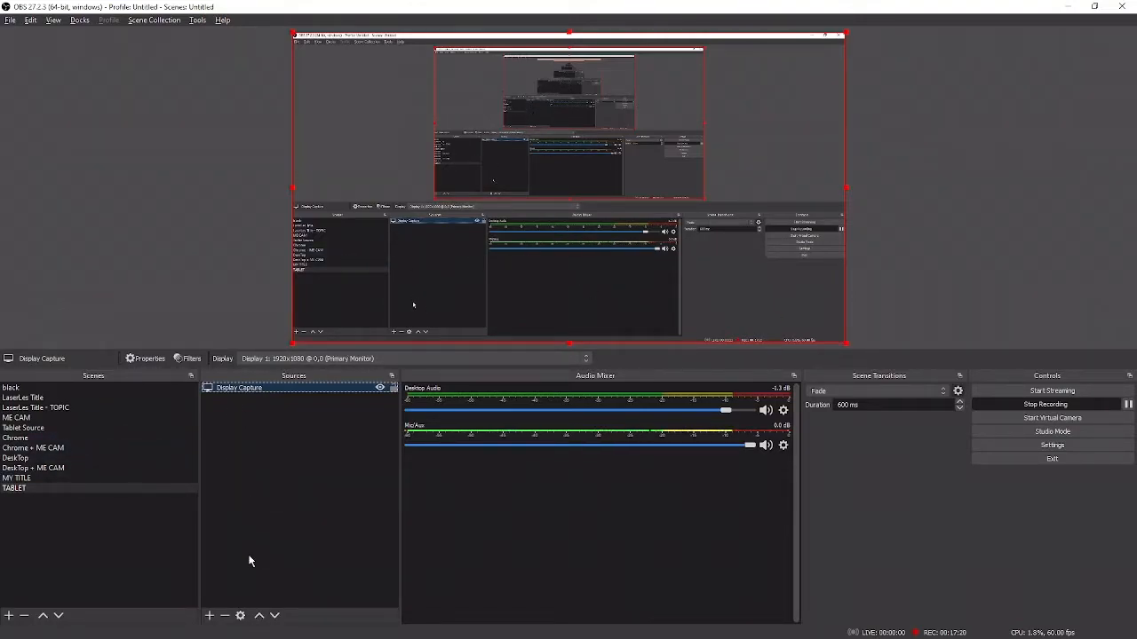
left_click(210, 615)
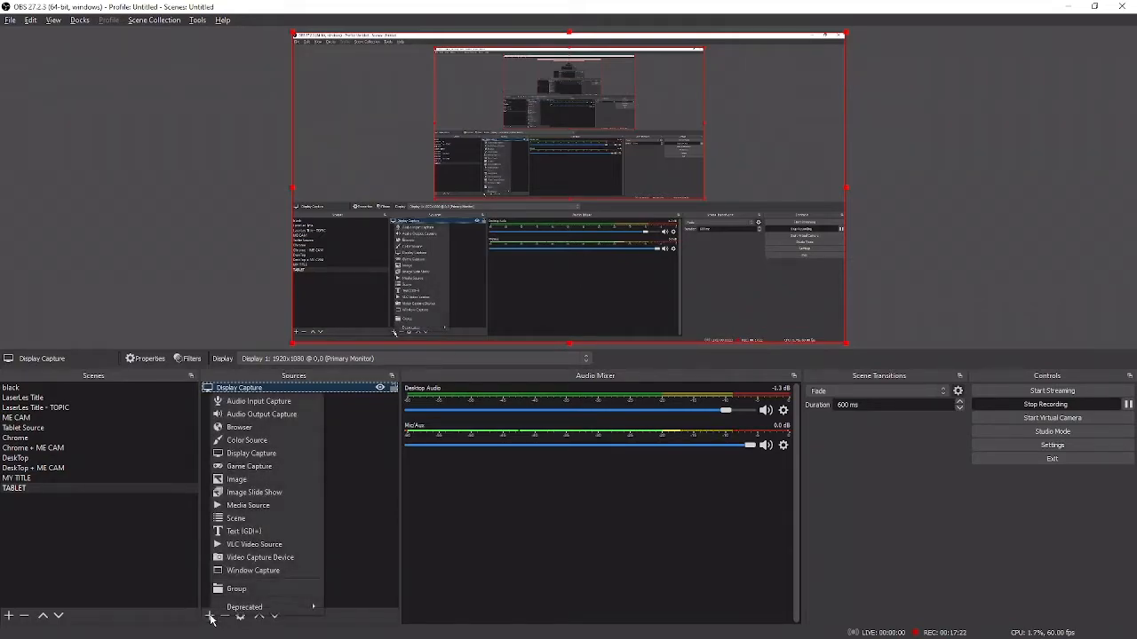
left_click(231, 558)
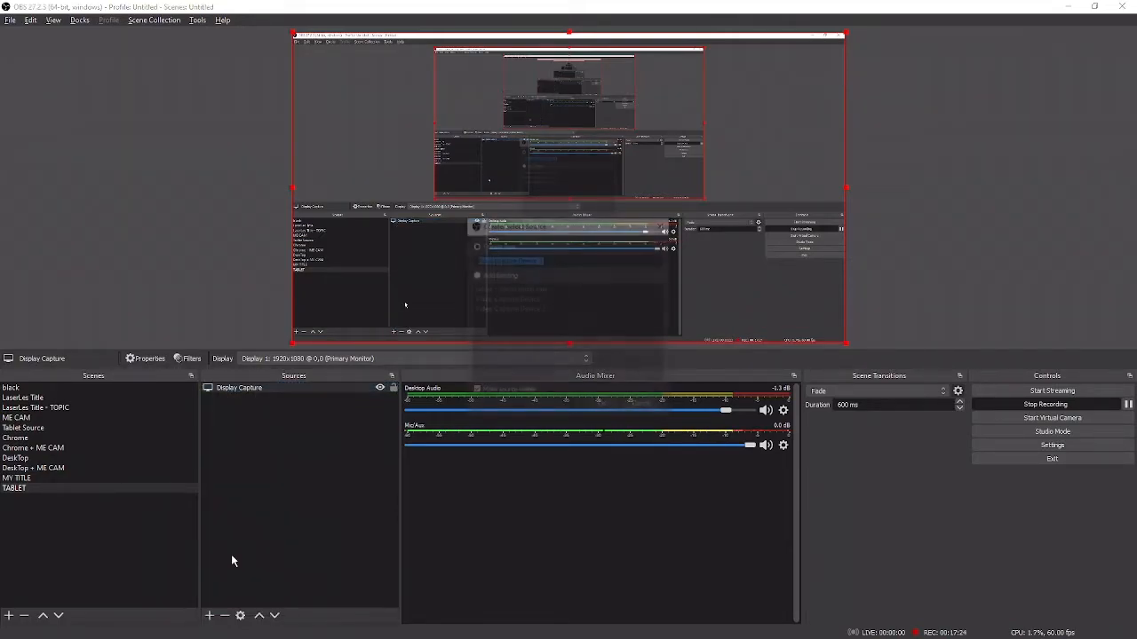
left_click(475, 275)
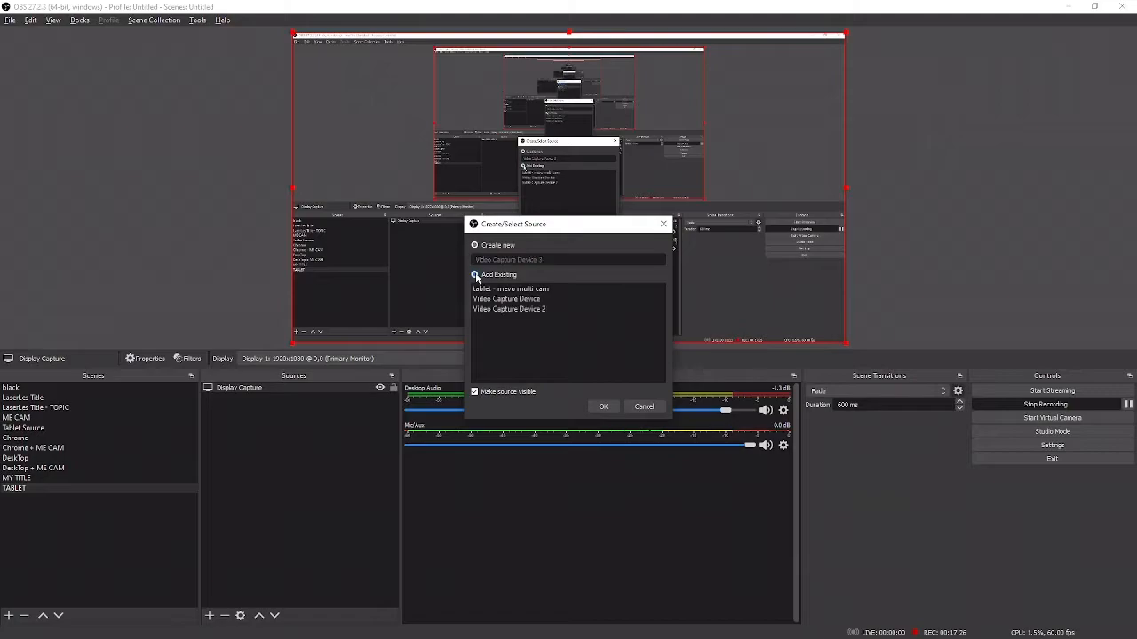
left_click(484, 289)
left_click(603, 406)
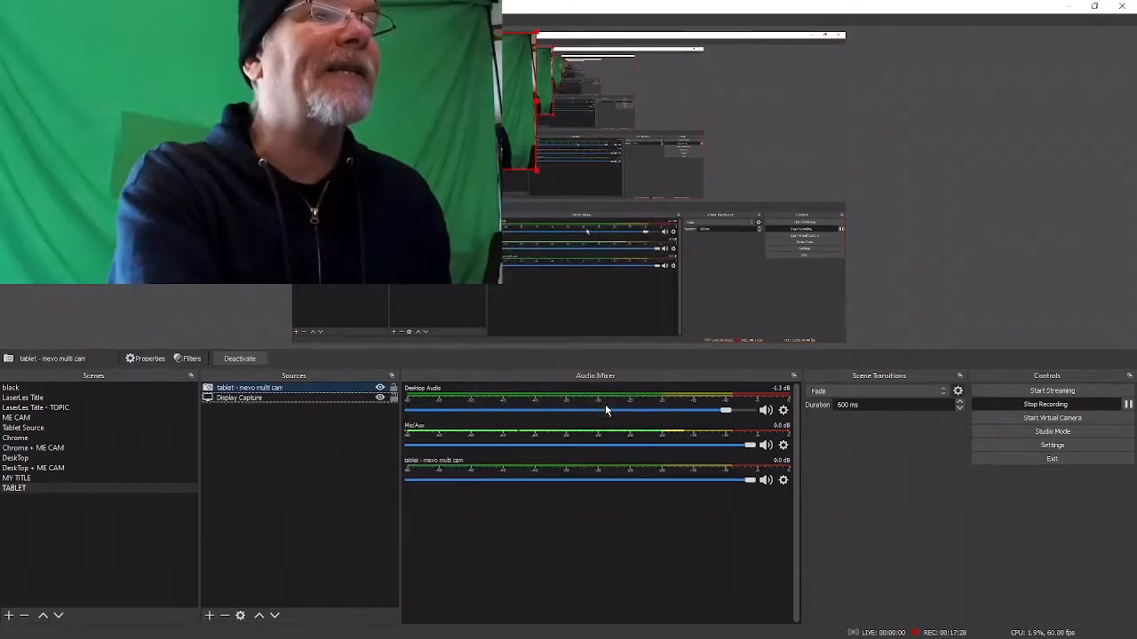
left_click_drag(535, 172, 796, 319)
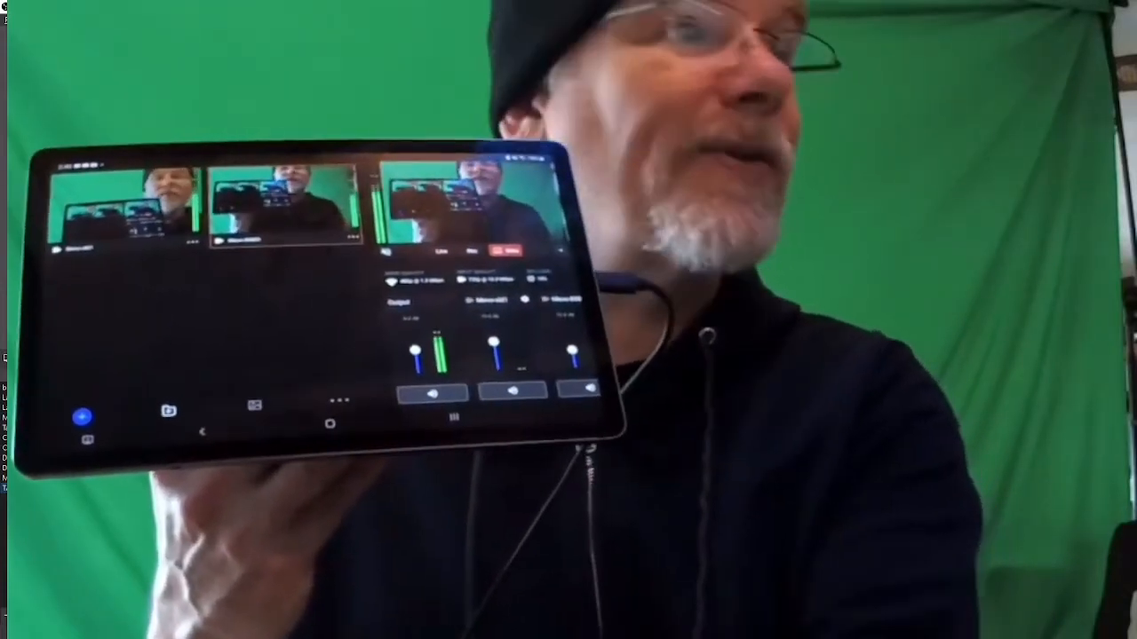
Step: Show the DeskTop scene and switch to the DeskTop + ME CAM scene
left_click(32, 460)
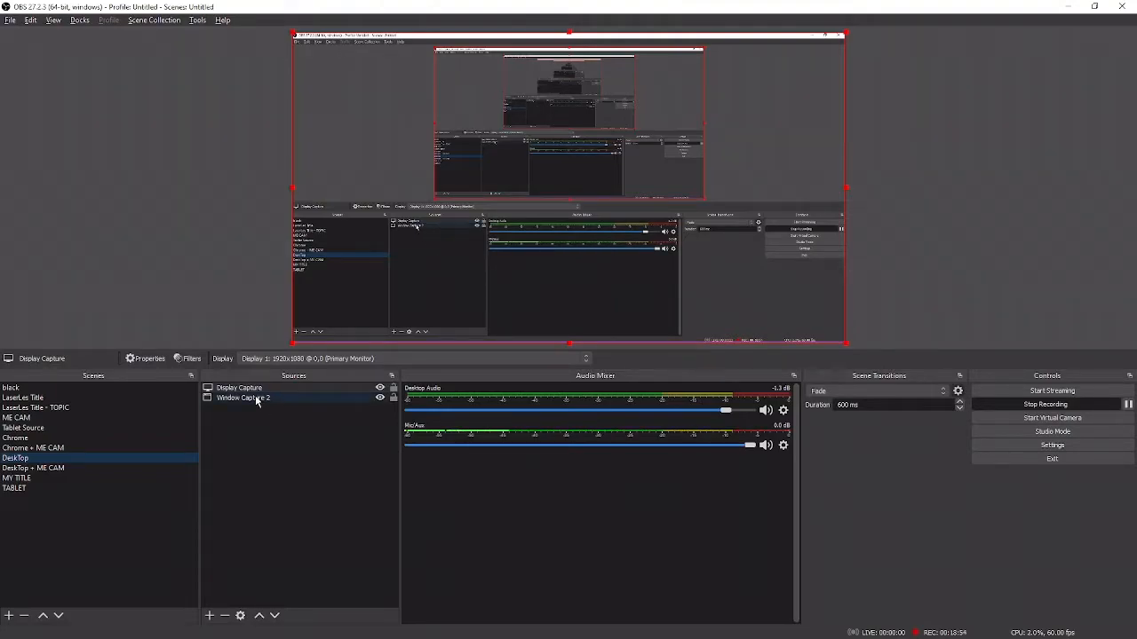
left_click(13, 469)
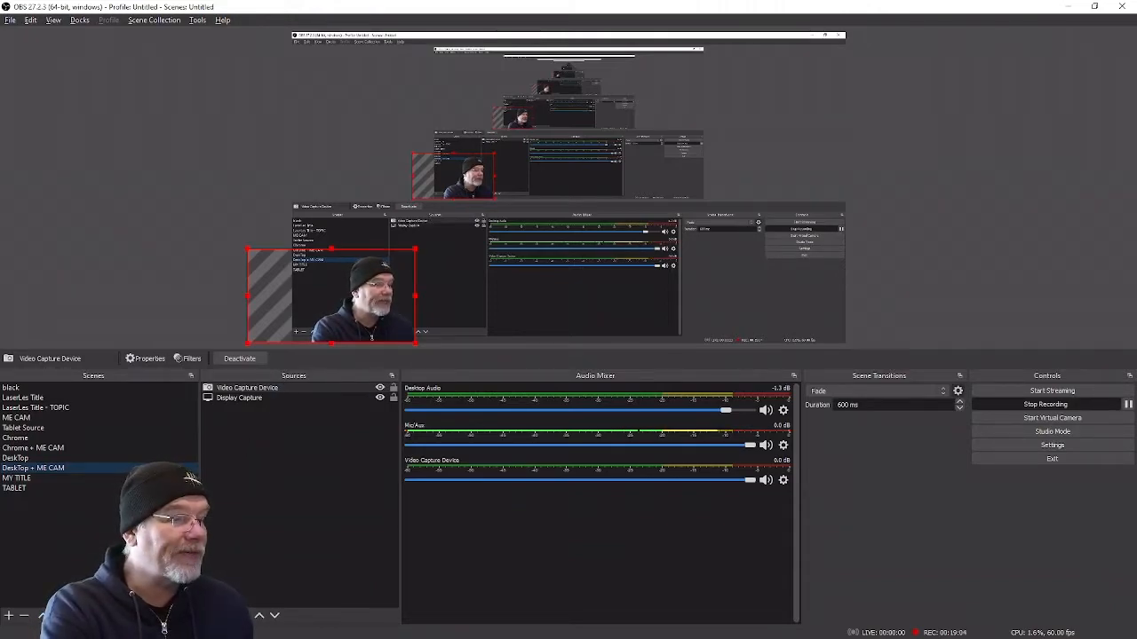
left_click(210, 616)
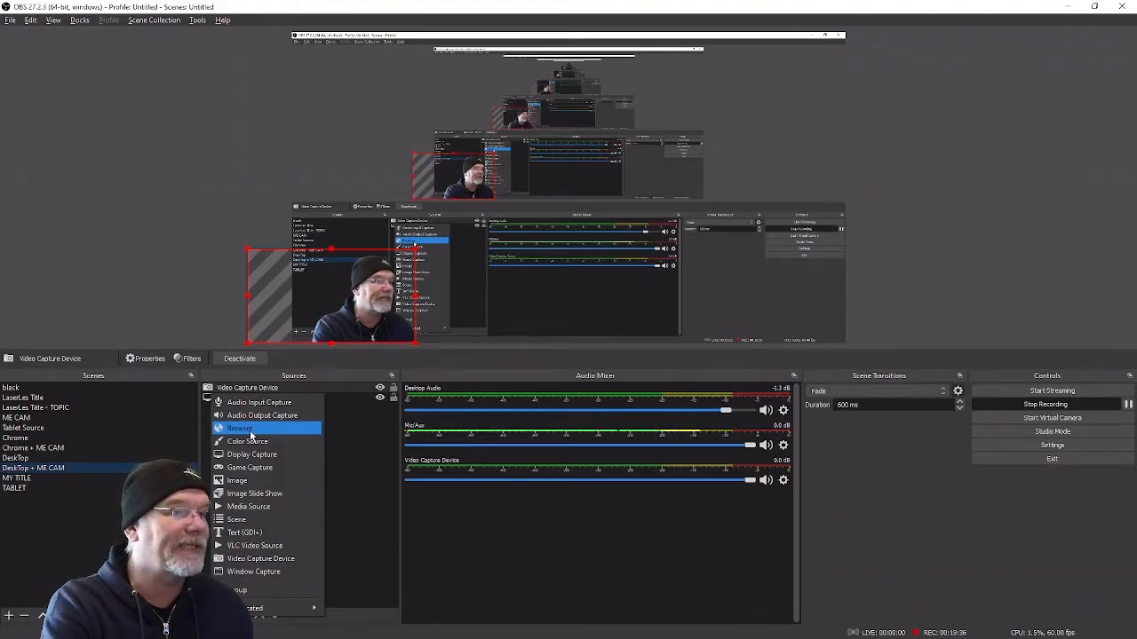
left_click(250, 430)
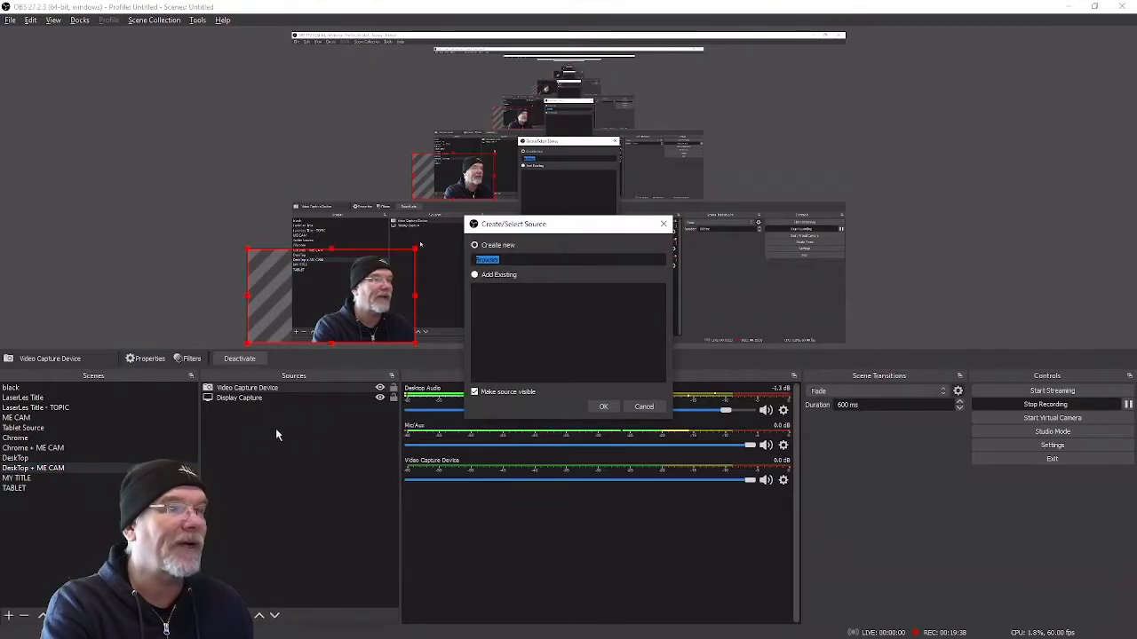
left_click(663, 224)
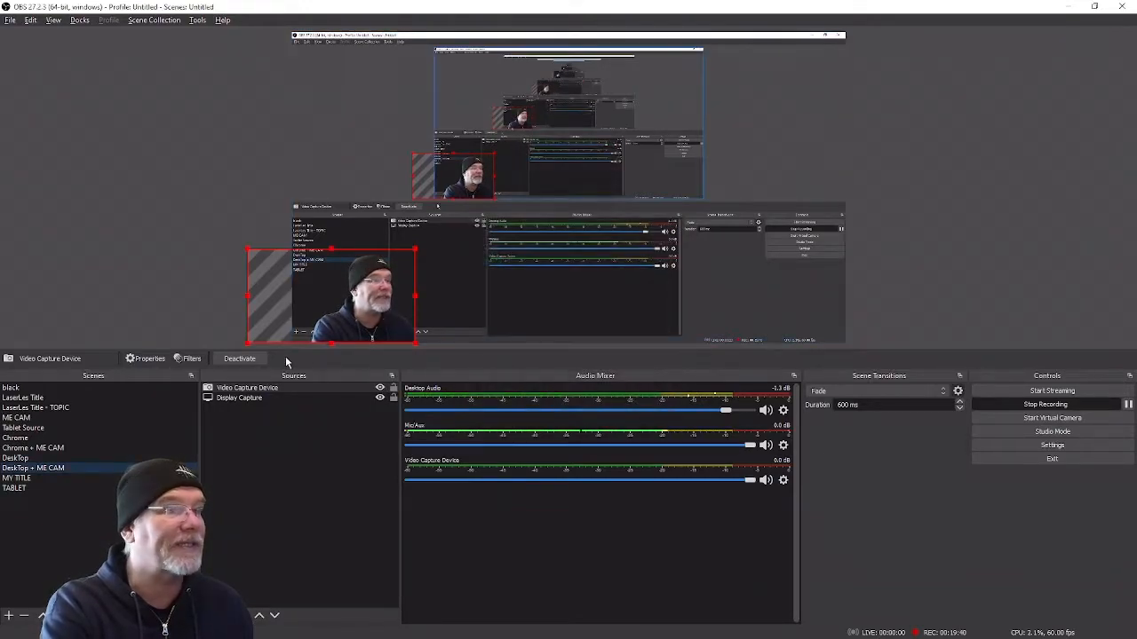
Step: Add a new Text (GDI+) source reading Test to the DeskTop + ME CAM scene
left_click(209, 615)
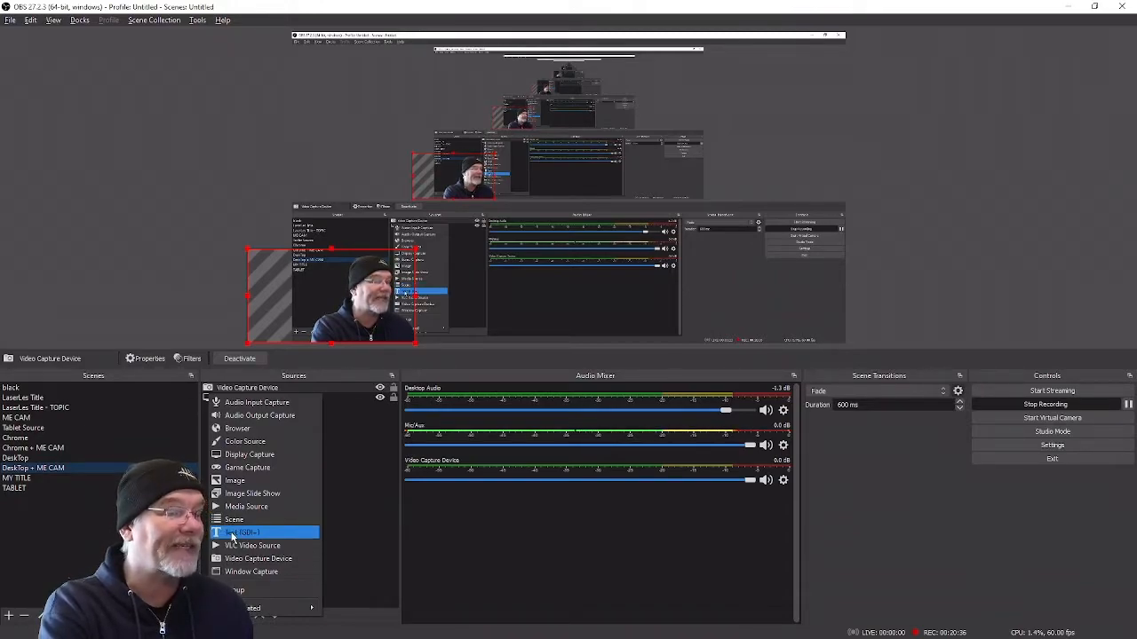
left_click(233, 533)
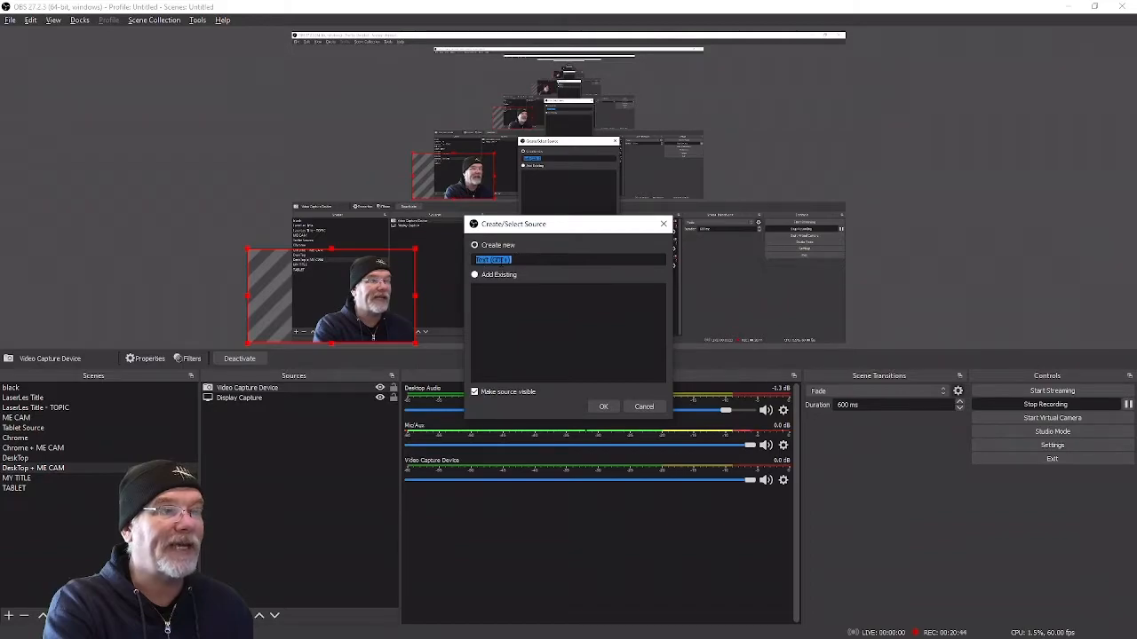
left_click(594, 407)
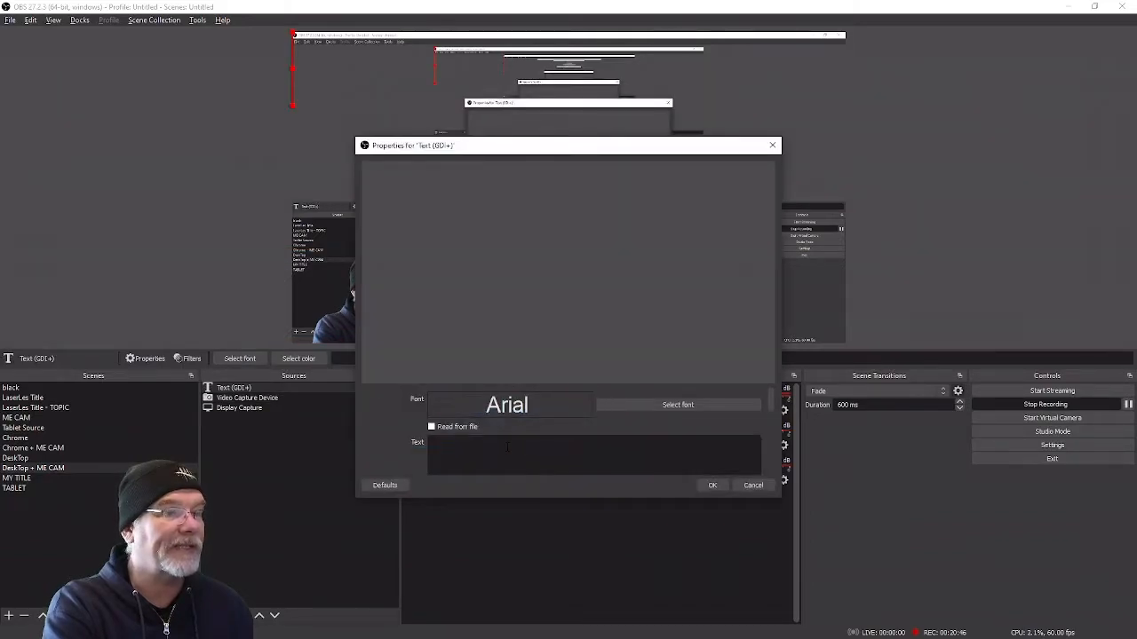
type("Te")
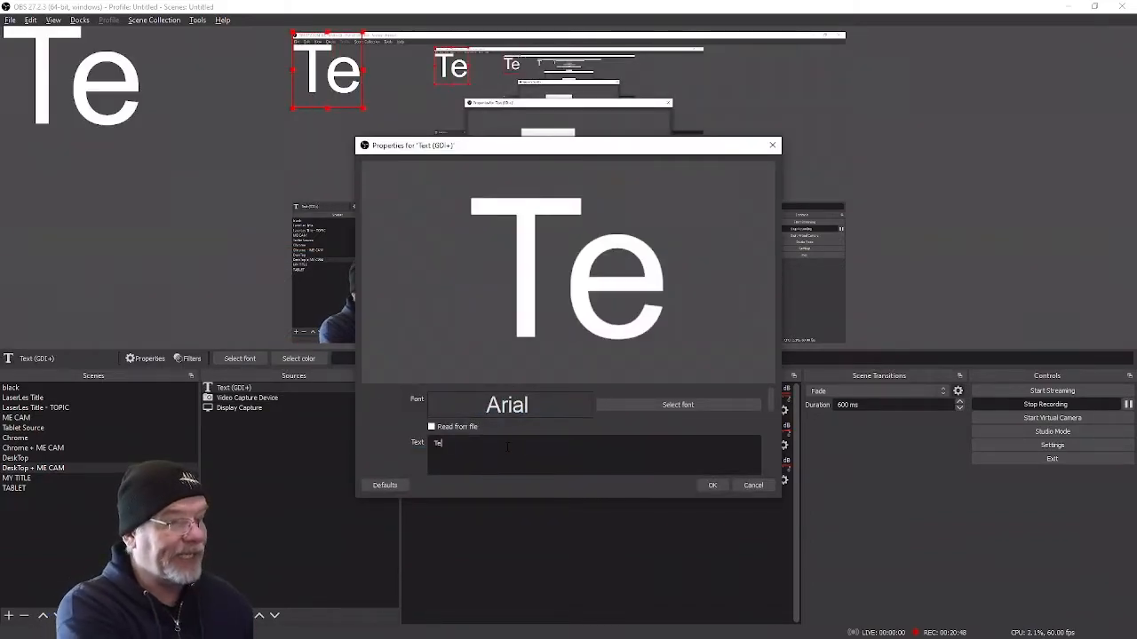
type("sy")
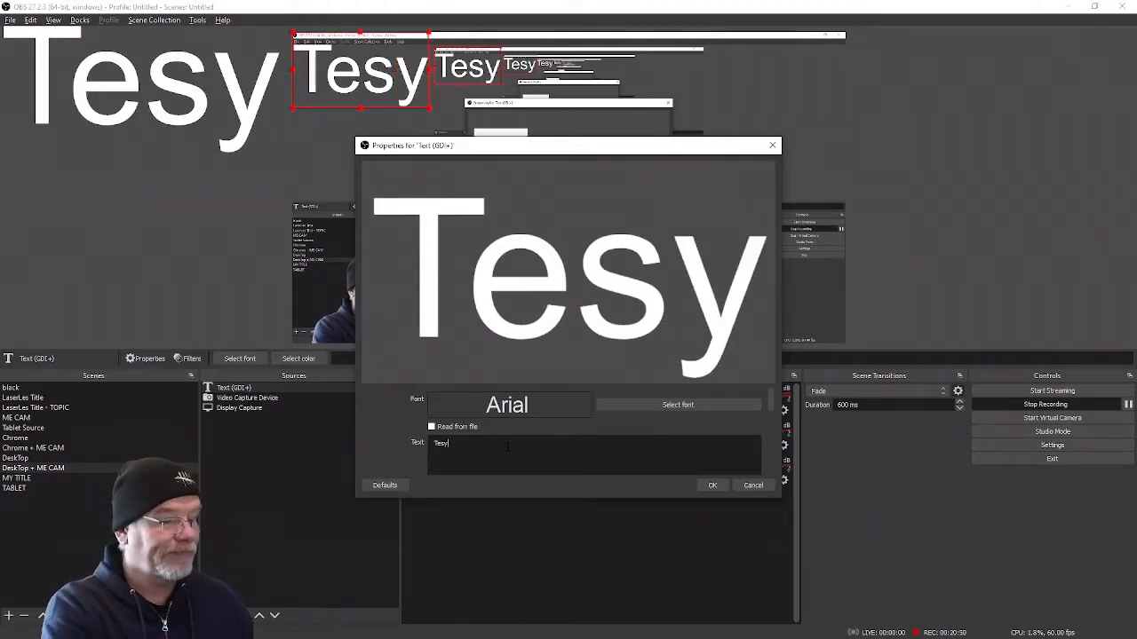
key("BackSpace")
type("t")
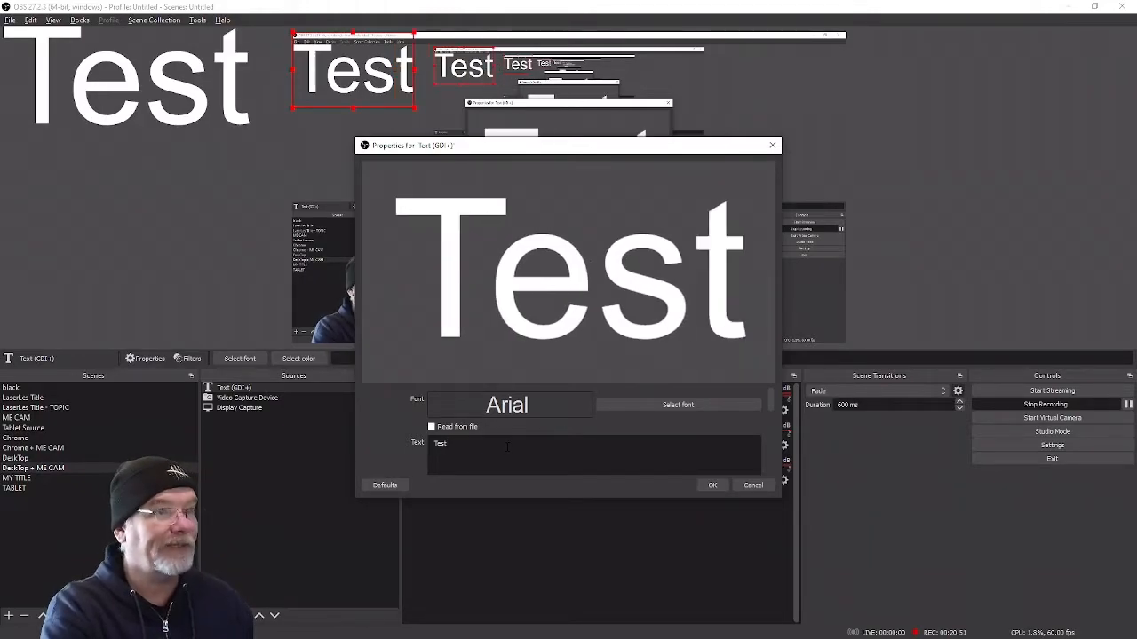
left_click(712, 486)
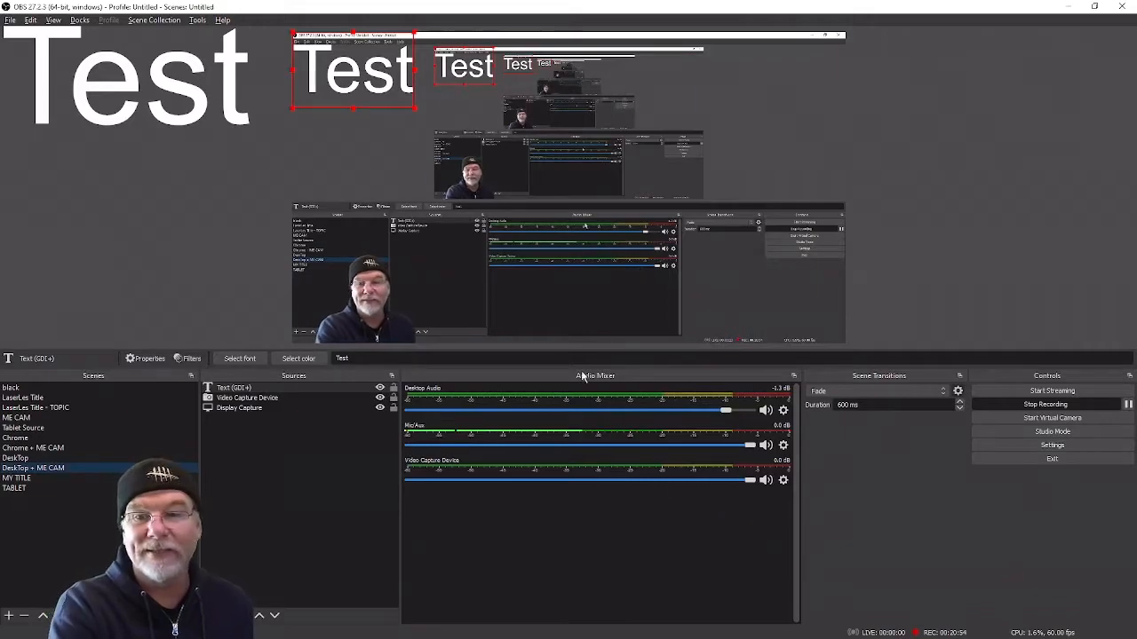
Step: Shrink the Test text, place it over the chest in the camera image, and toggle its visibility off and on
left_click_drag(352, 86, 380, 291)
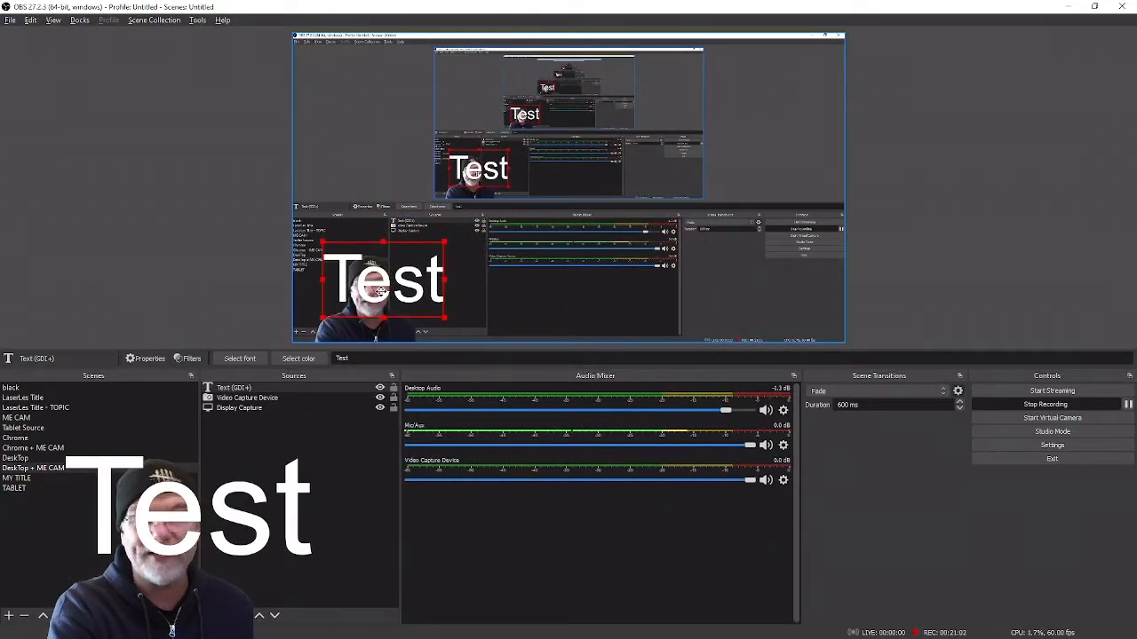
left_click_drag(443, 240, 373, 286)
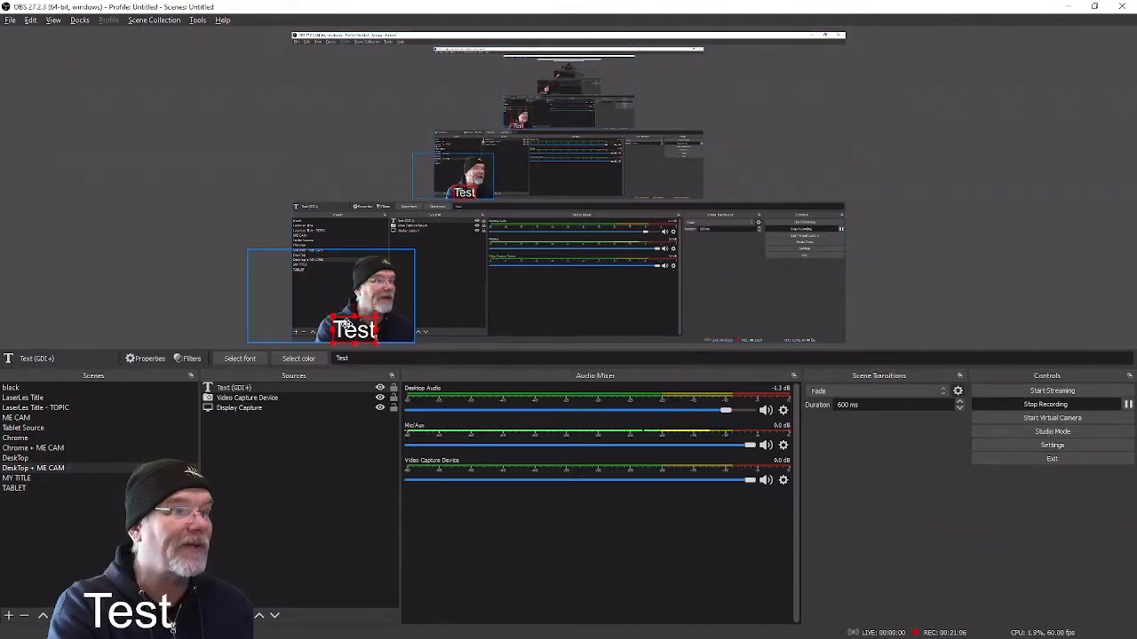
mouse_move(352, 311)
left_mouse_down()
mouse_move(325, 219)
mouse_move(374, 302)
mouse_move(353, 321)
left_mouse_up()
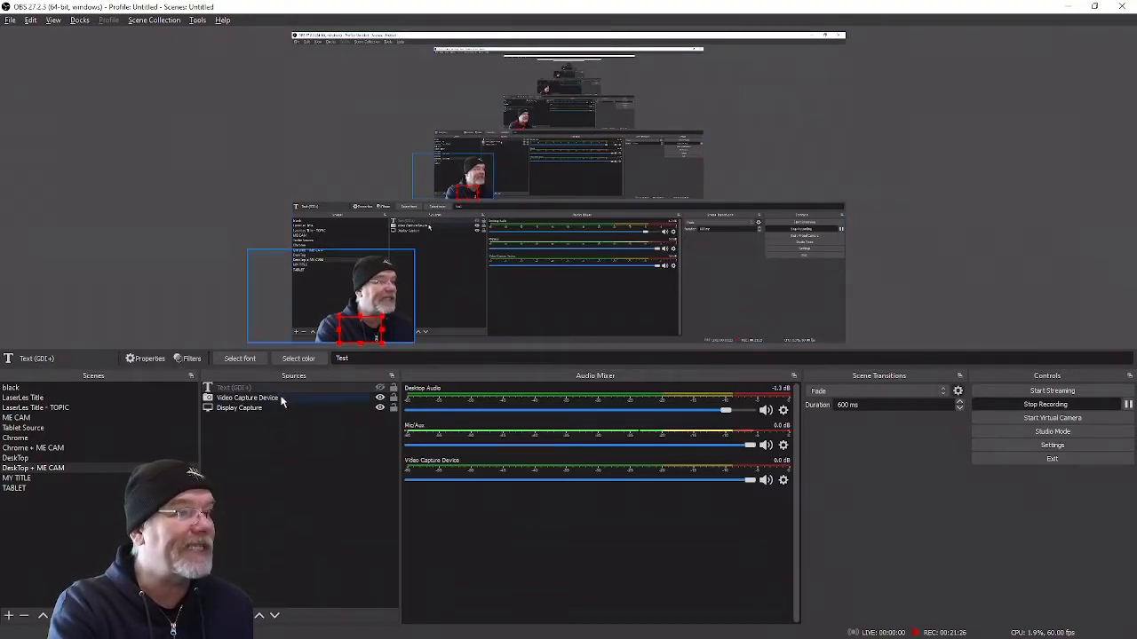
left_click(381, 388)
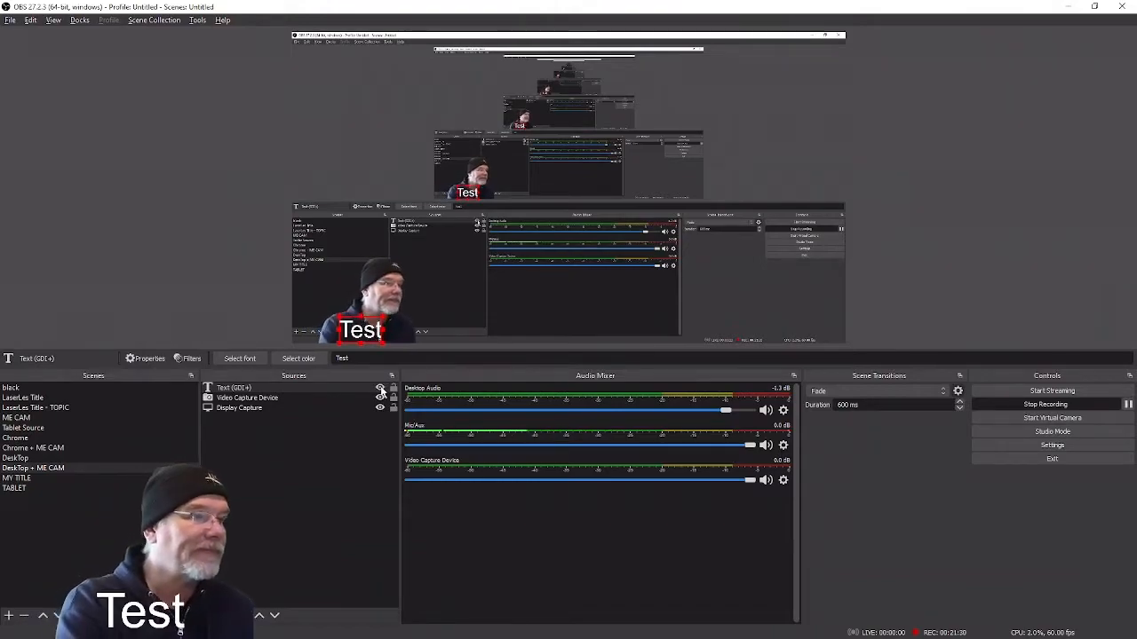
Step: Change the text source's wording to Laser and shrink it slightly to fit the chest area of the camera image
double_click(251, 391)
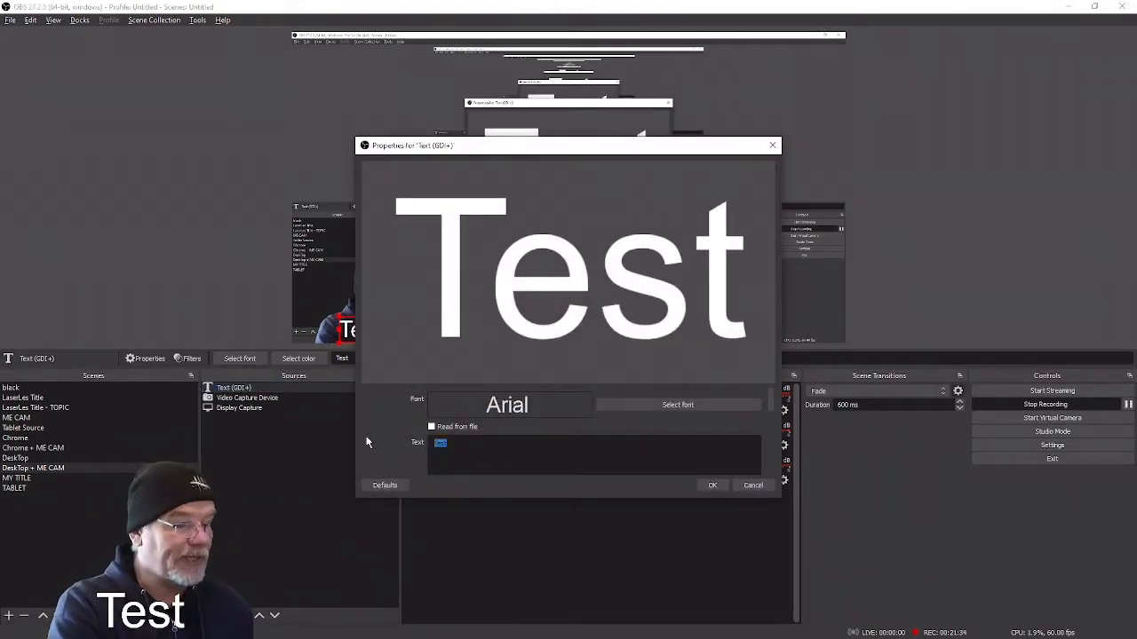
type("Laser")
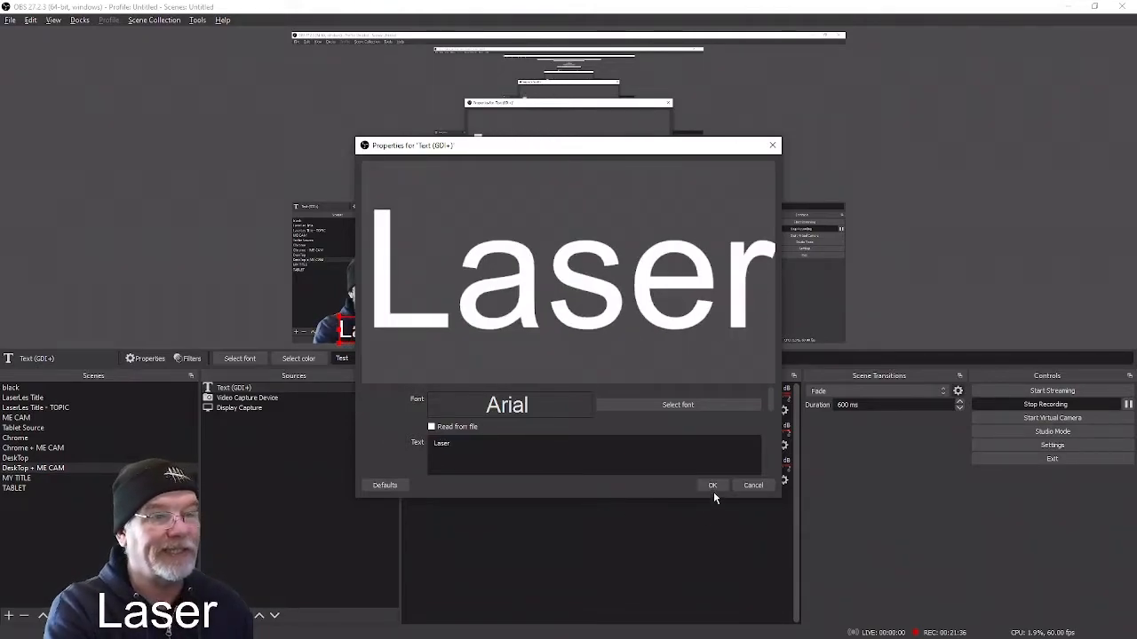
left_click(712, 485)
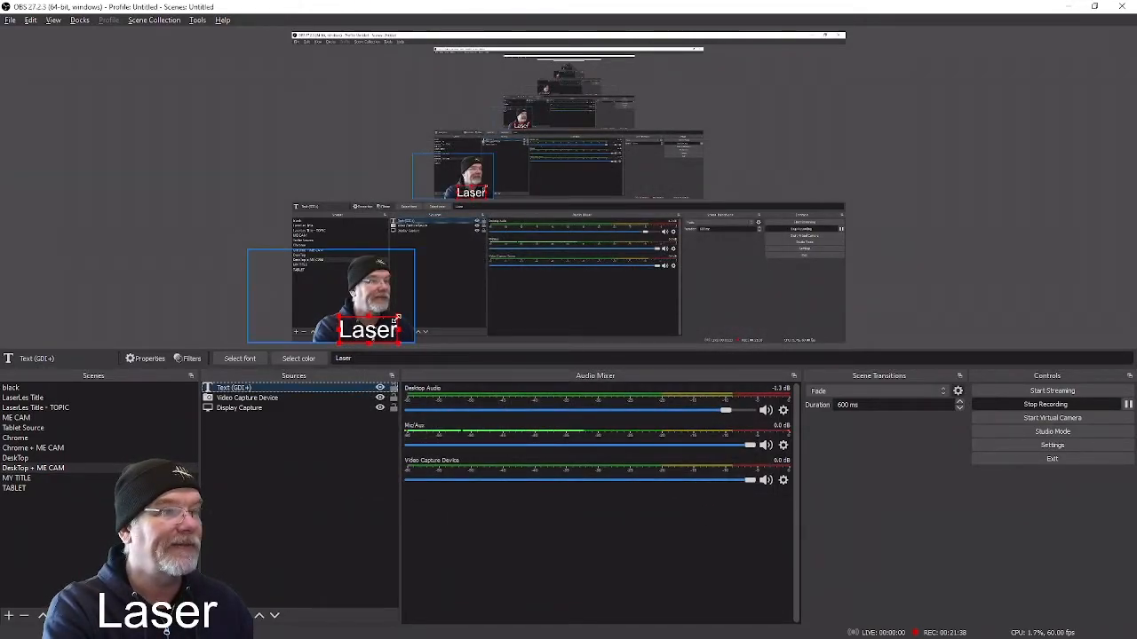
left_click_drag(397, 317, 383, 320)
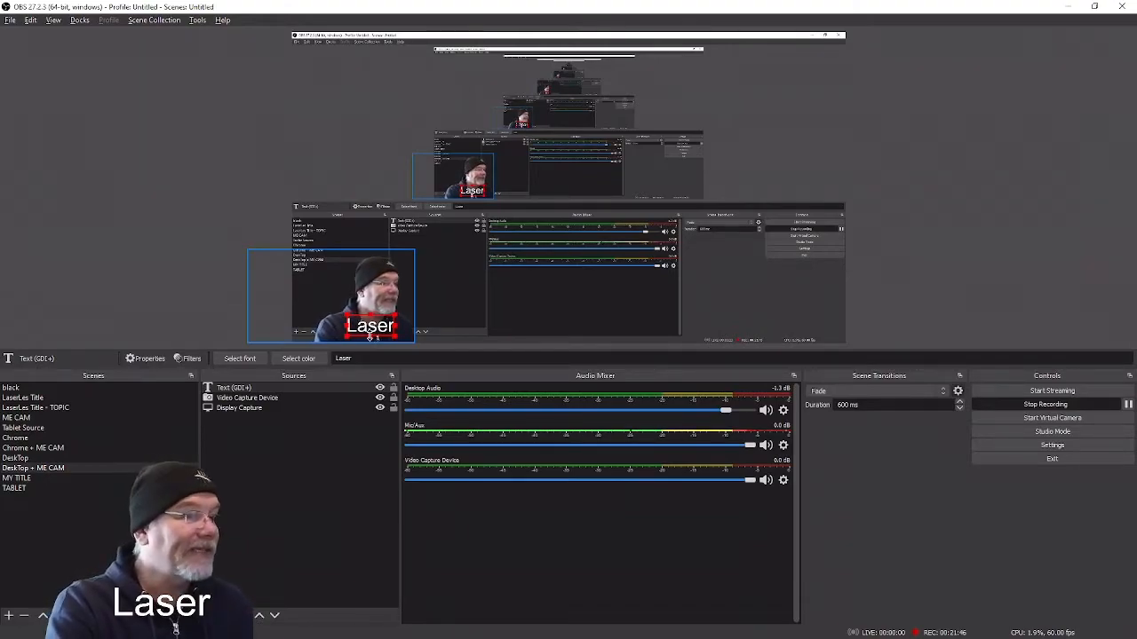
Step: Add a new window capture source showing the Videos folder window to the DeskTop + ME CAM scene
right_click(202, 478)
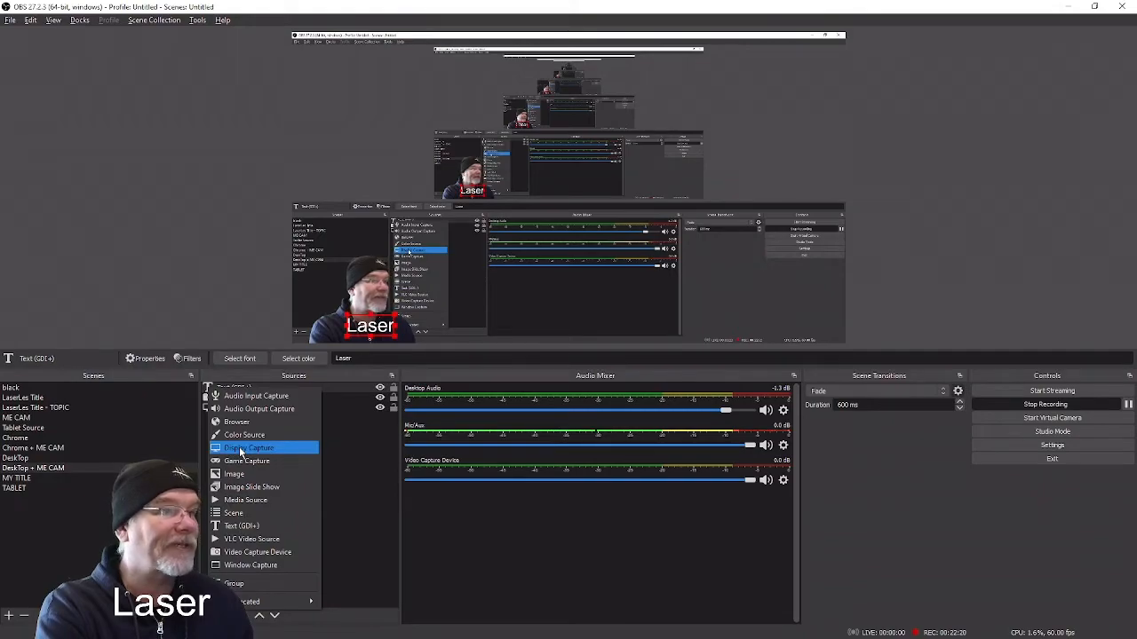
left_click(237, 565)
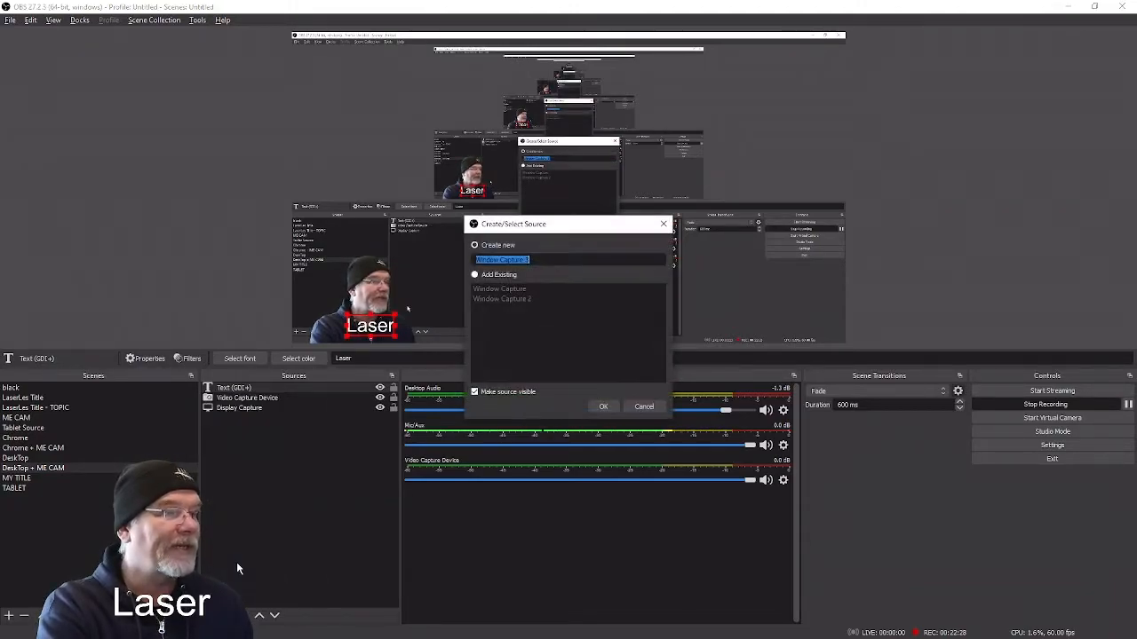
left_click(607, 407)
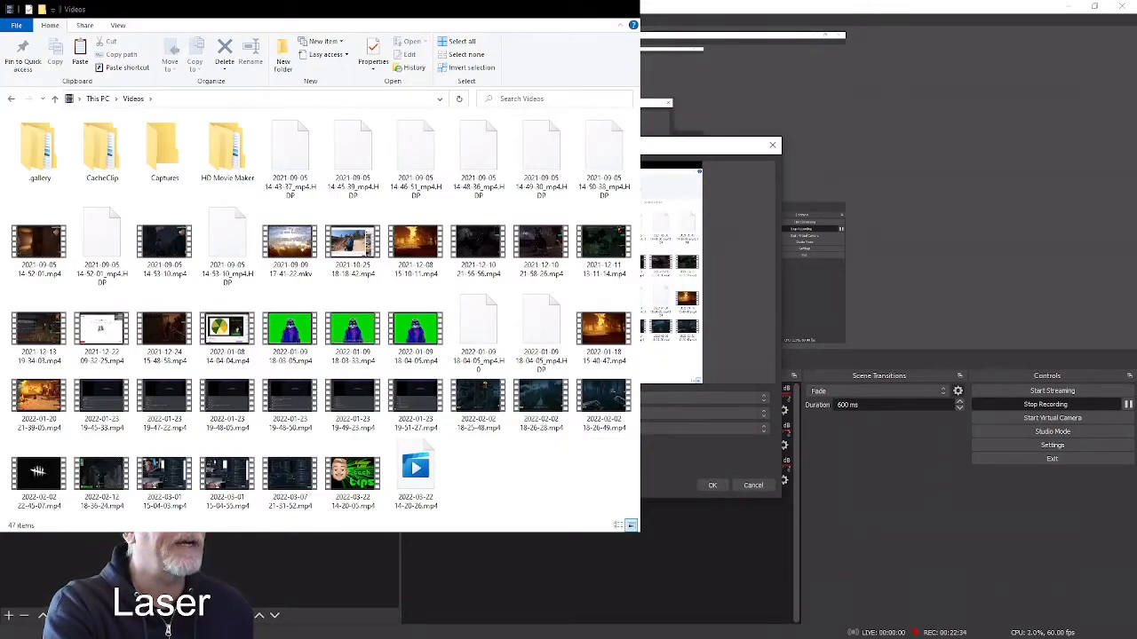
left_click_drag(671, 146, 651, 238)
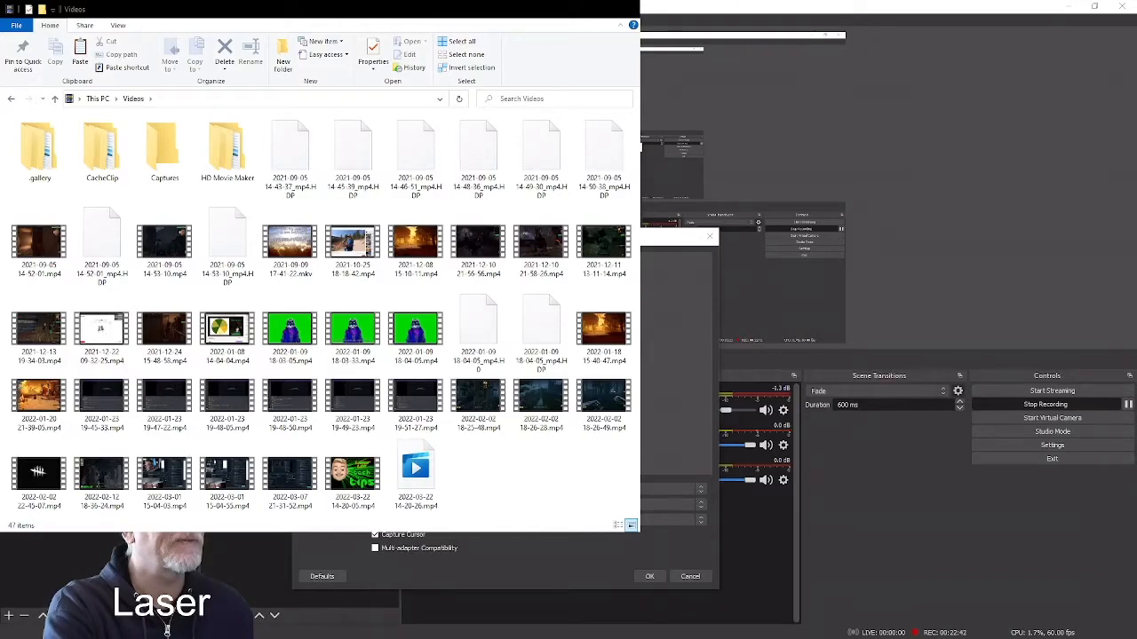
key("Escape")
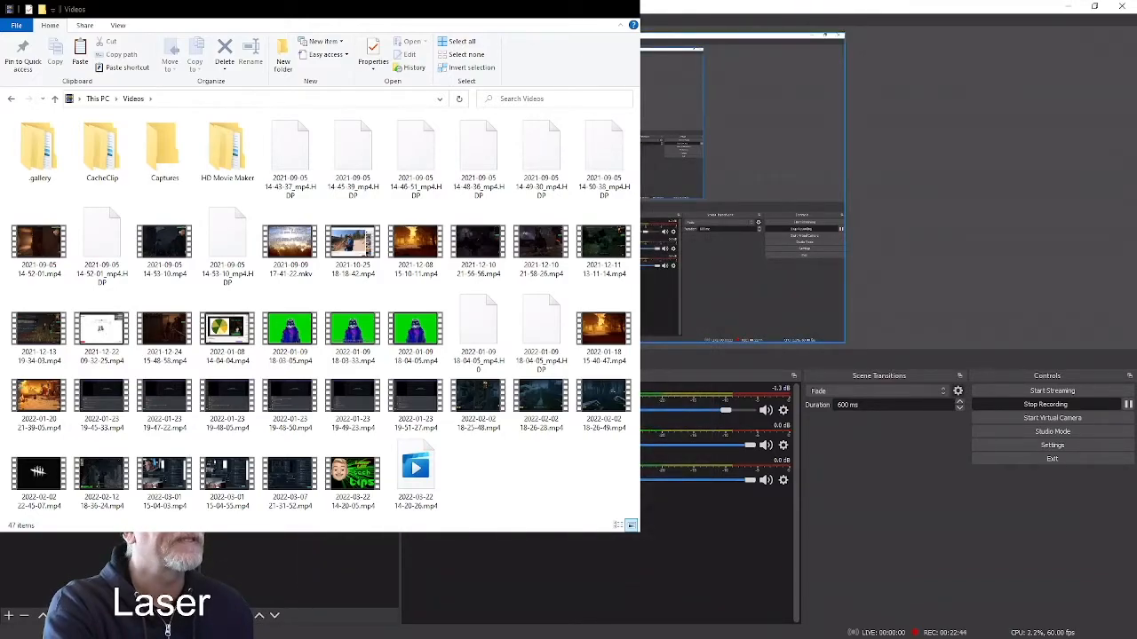
Step: Move the captured Videos folder window around the canvas, leave it near the middle, and hide its source
left_click_drag(444, 164, 547, 188)
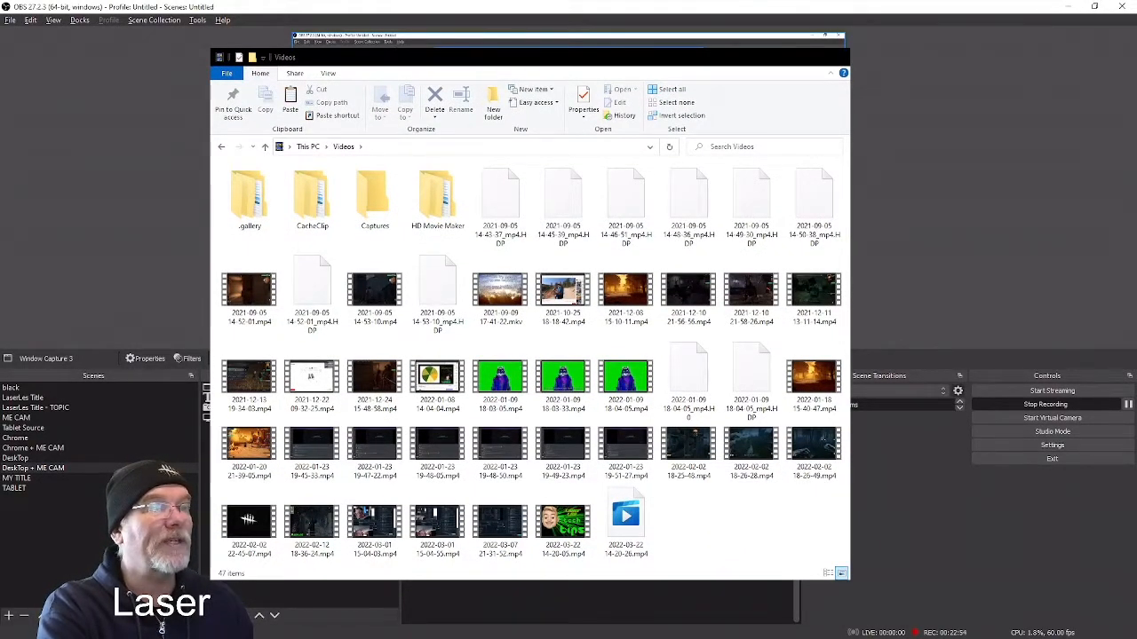
left_click_drag(547, 188, 640, 192)
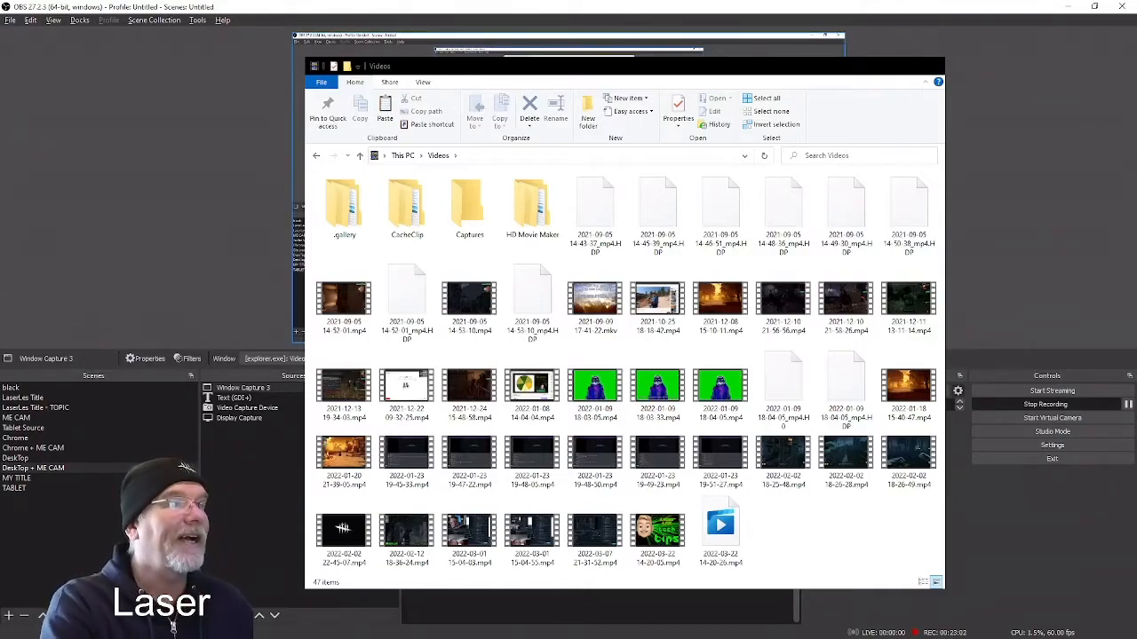
left_click_drag(595, 188, 534, 183)
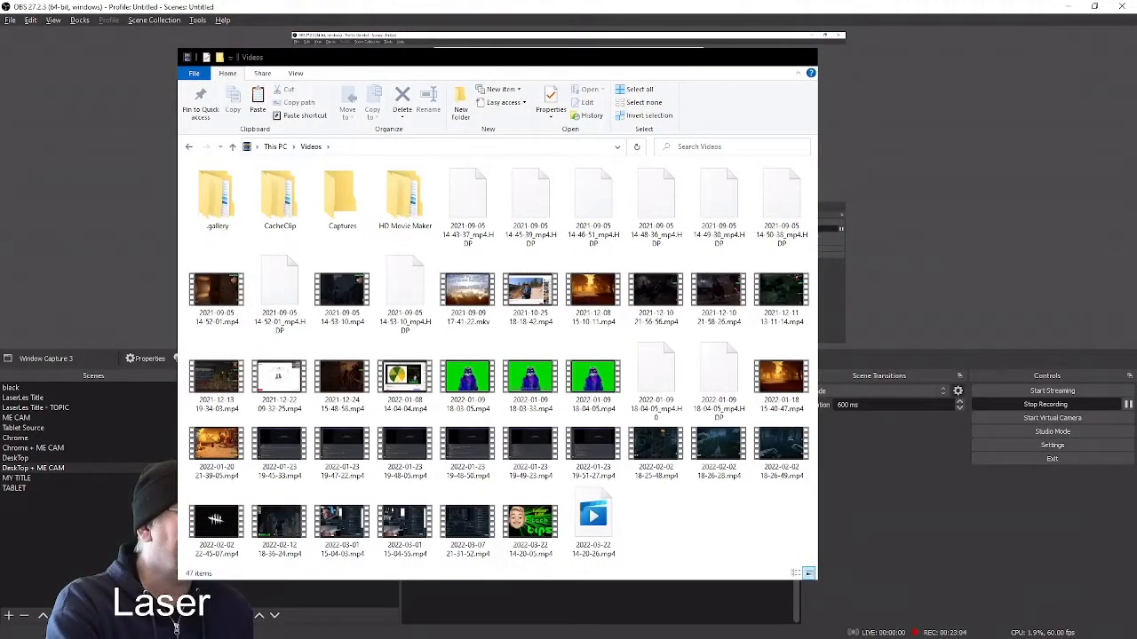
left_click(380, 388)
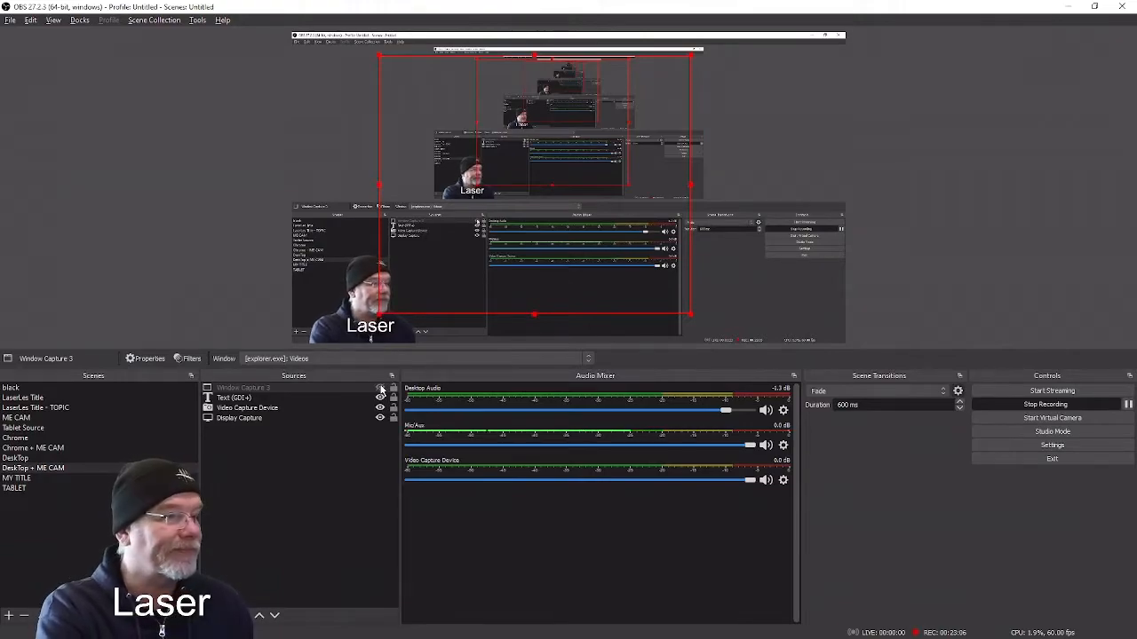
left_click(207, 615)
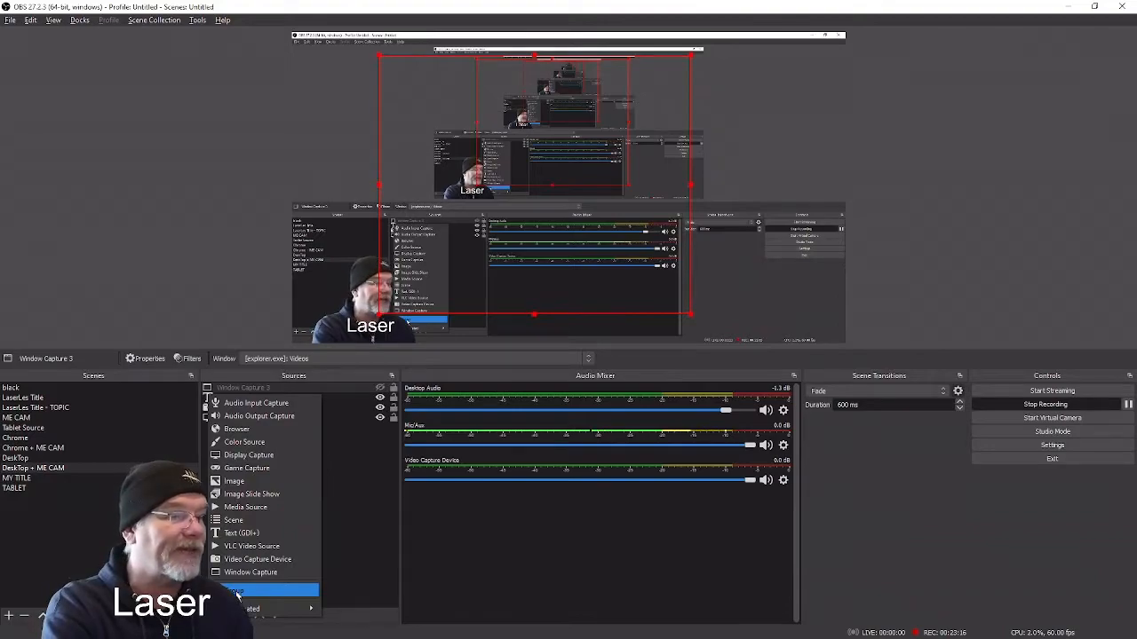
mouse_move(253, 609)
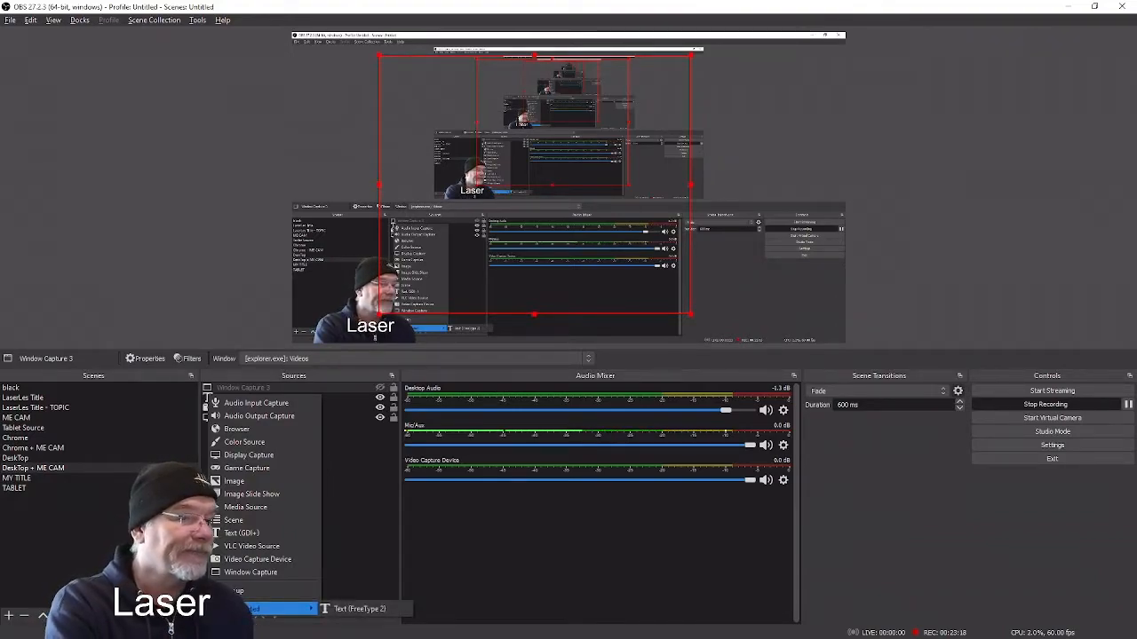
left_click(343, 408)
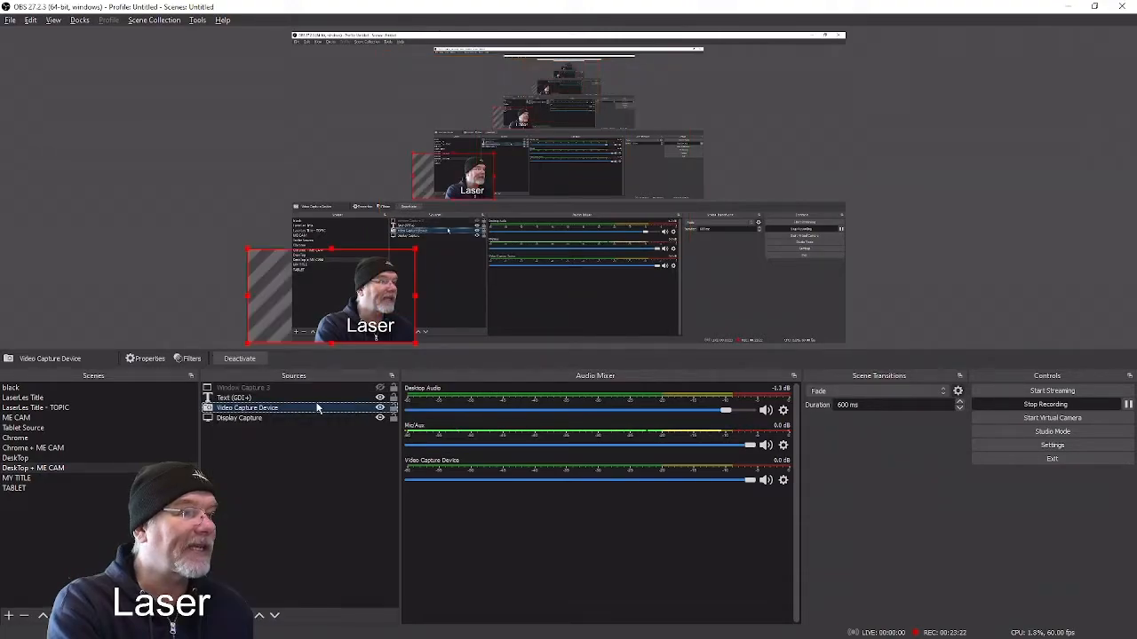
Step: Extend the text source's wording to "Laser THis is a test test test to see this video scroll will it do it or not"
left_click(248, 398)
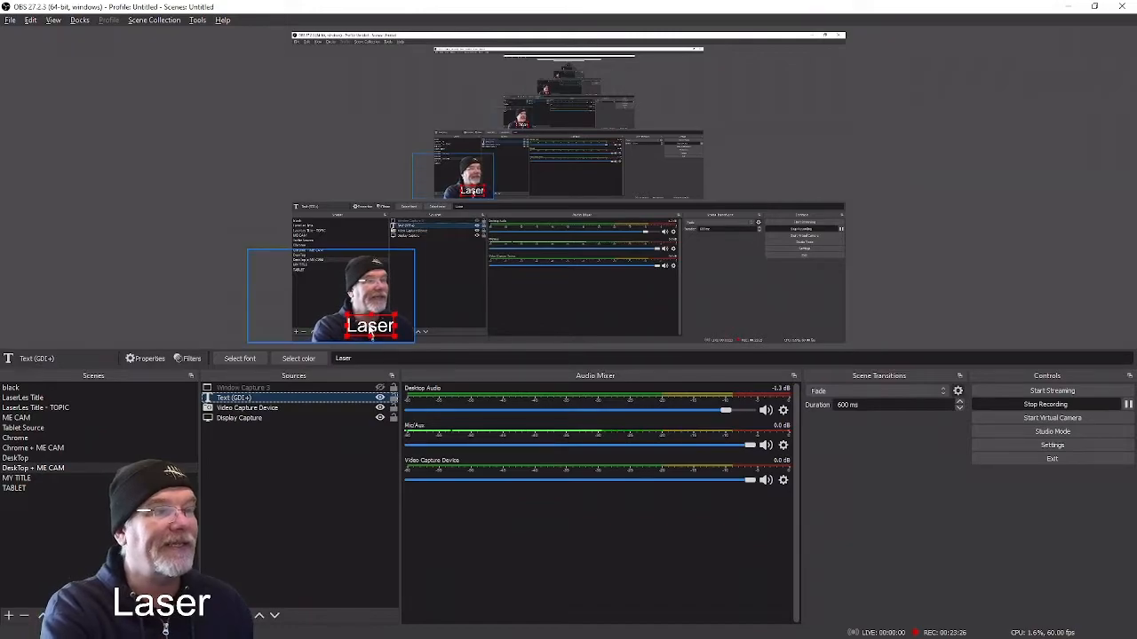
double_click(253, 399)
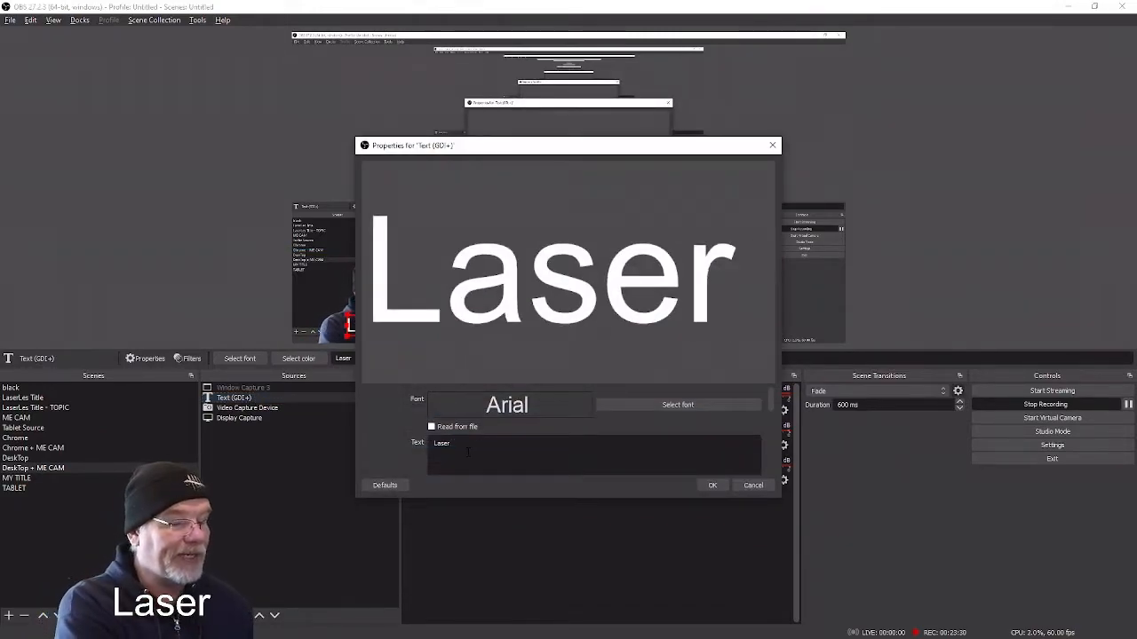
type("THis is ")
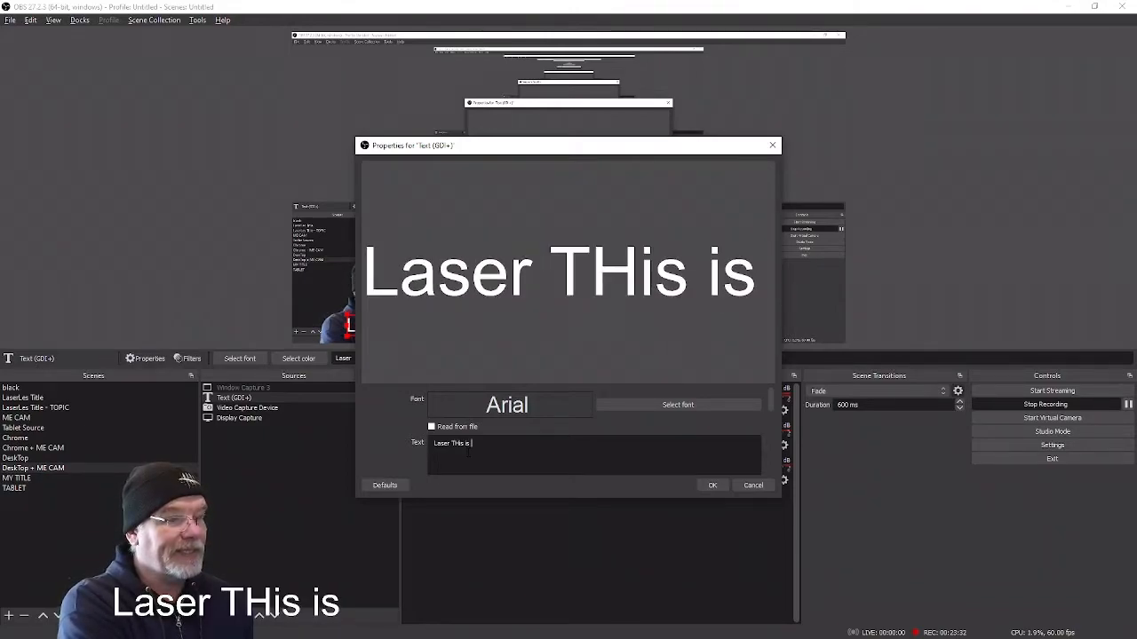
type("a test test")
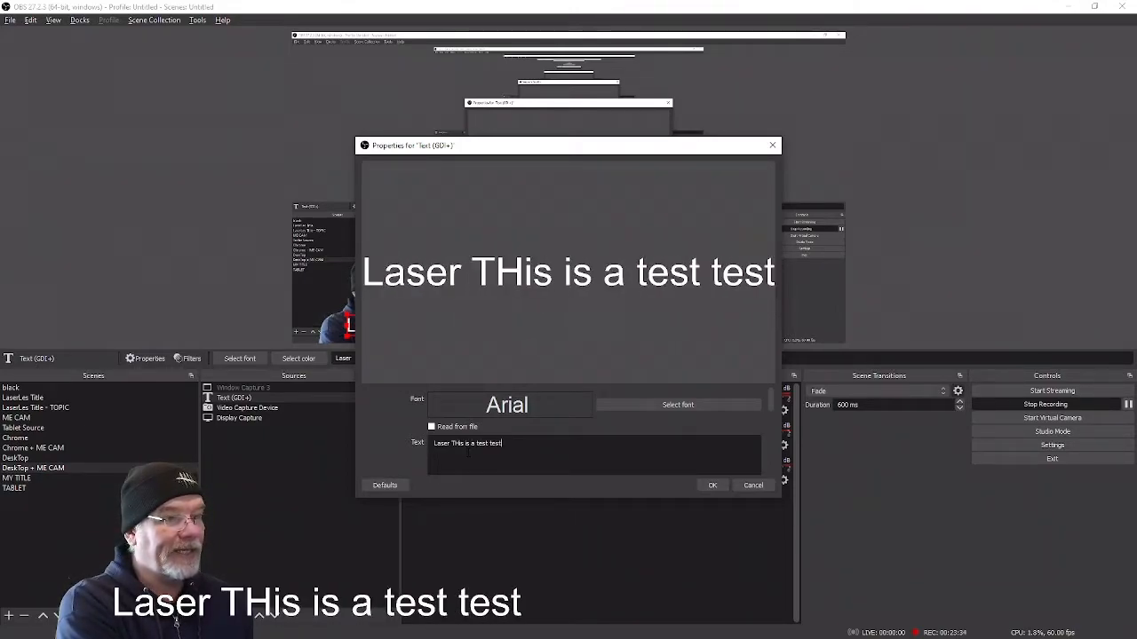
type(" test to se")
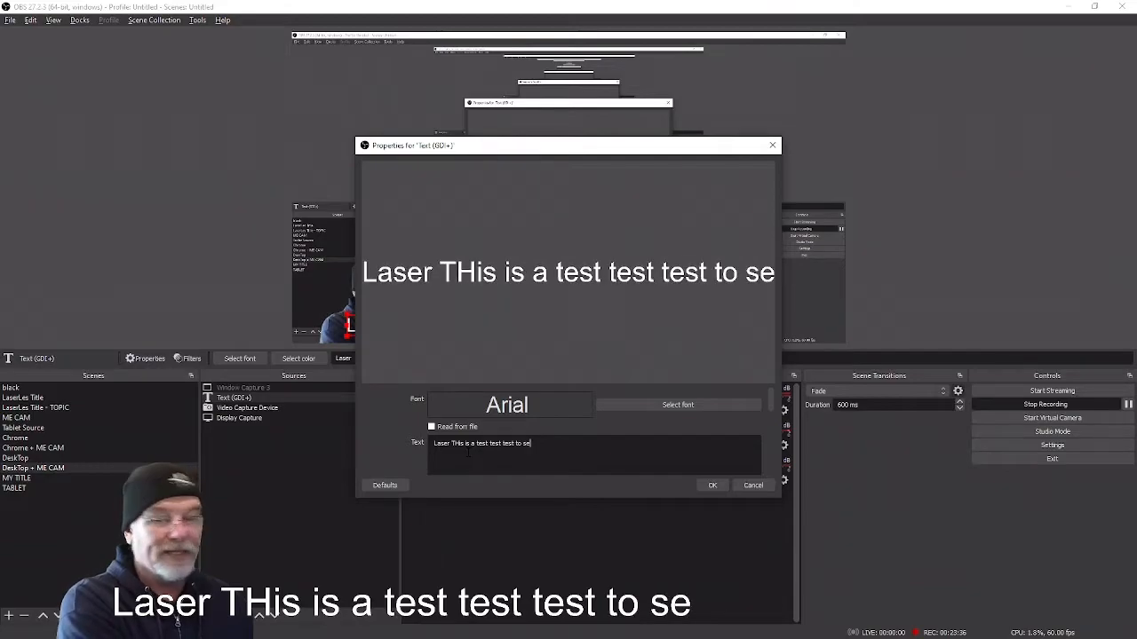
type("e this vid")
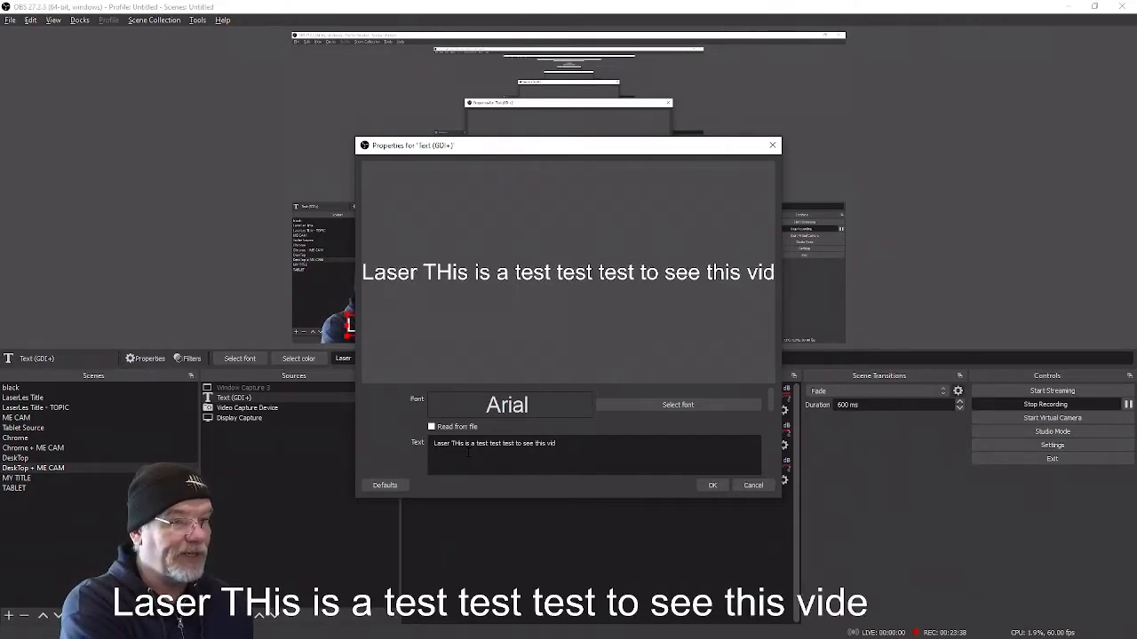
type("eo sc")
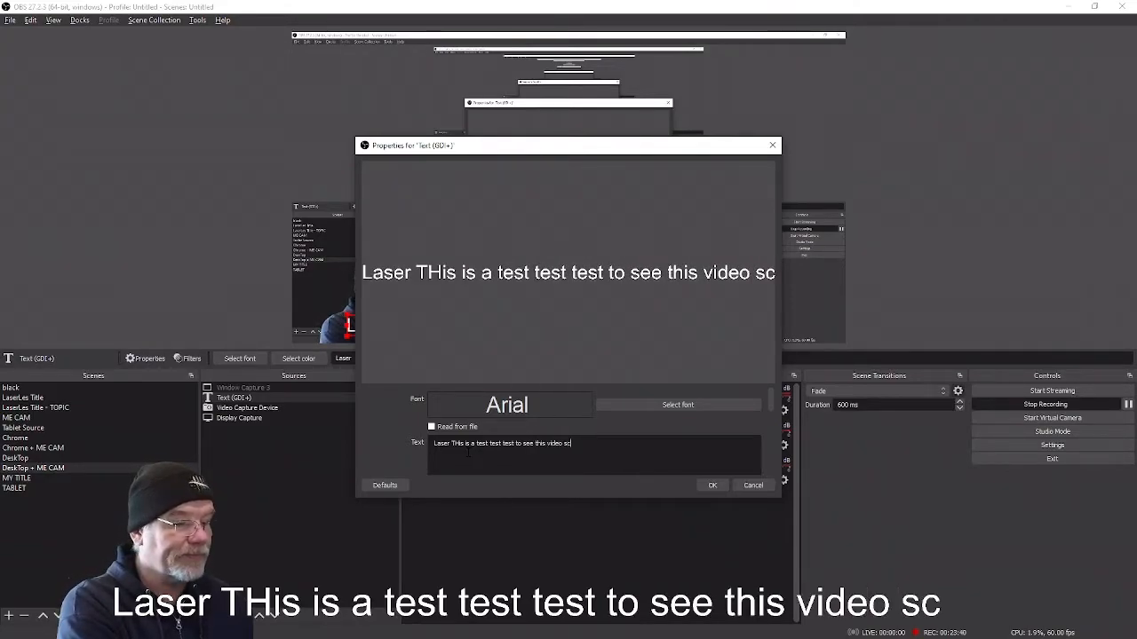
type("roll")
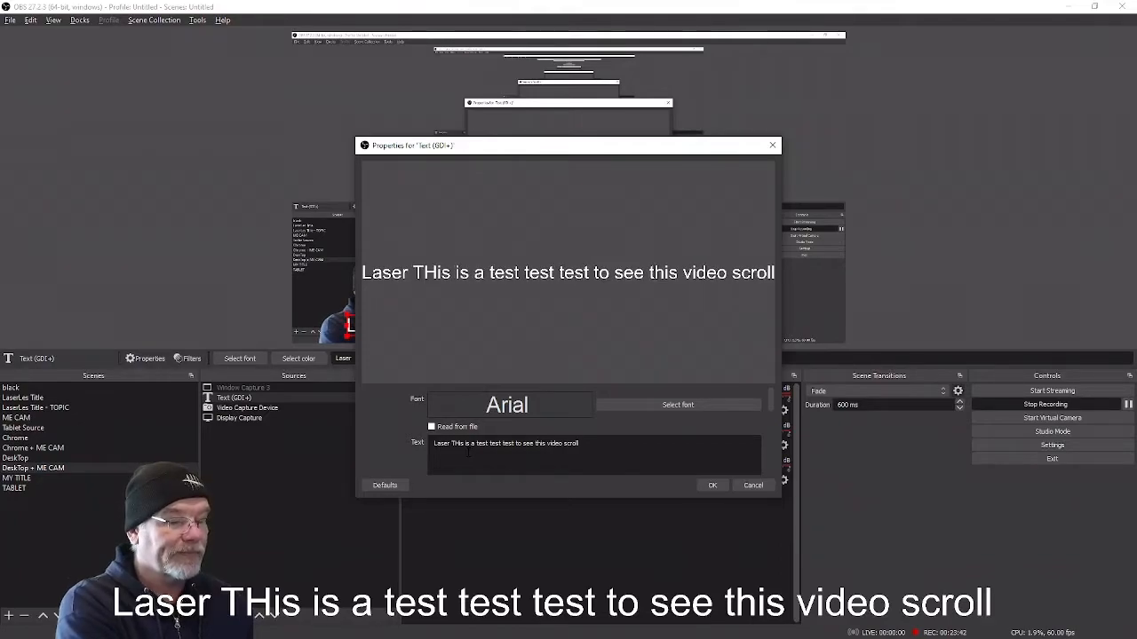
type(" will")
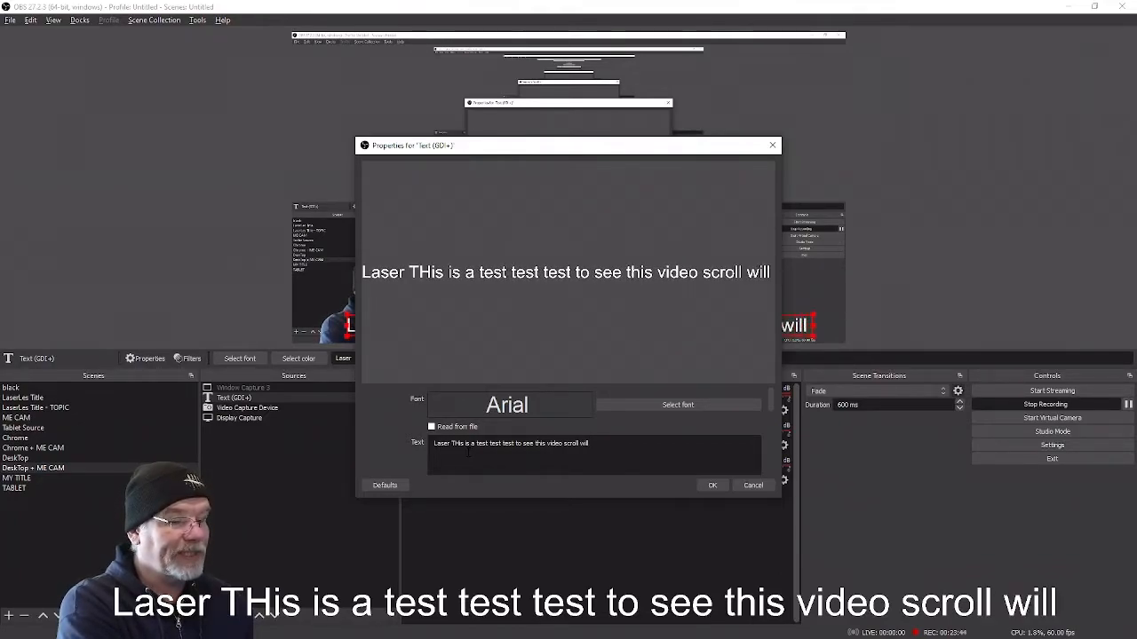
type(" it do")
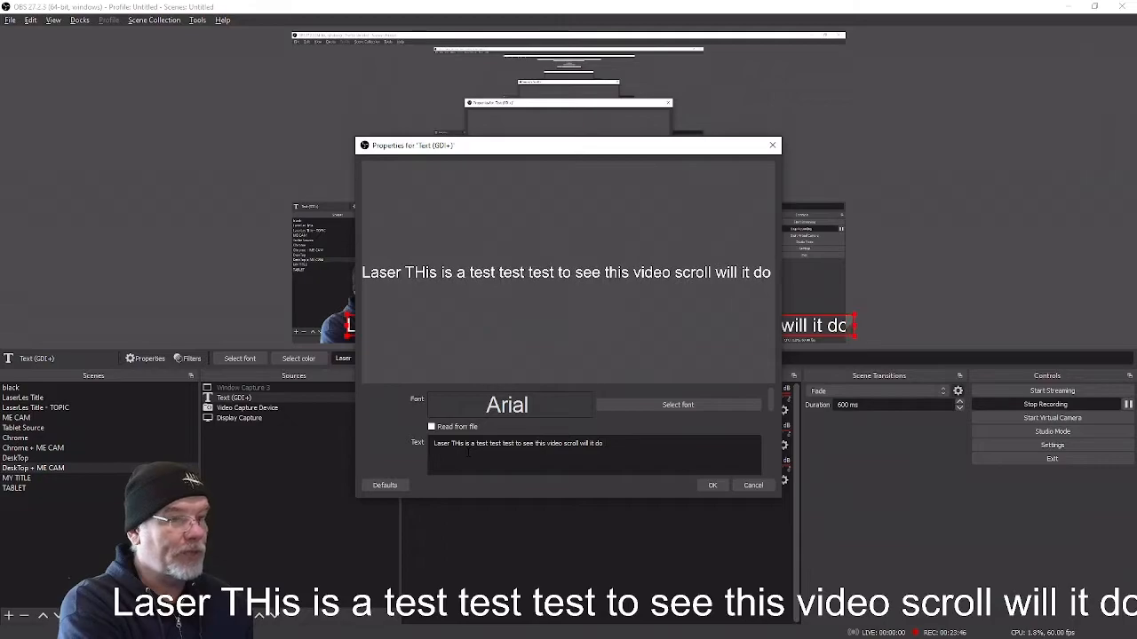
type(" it or")
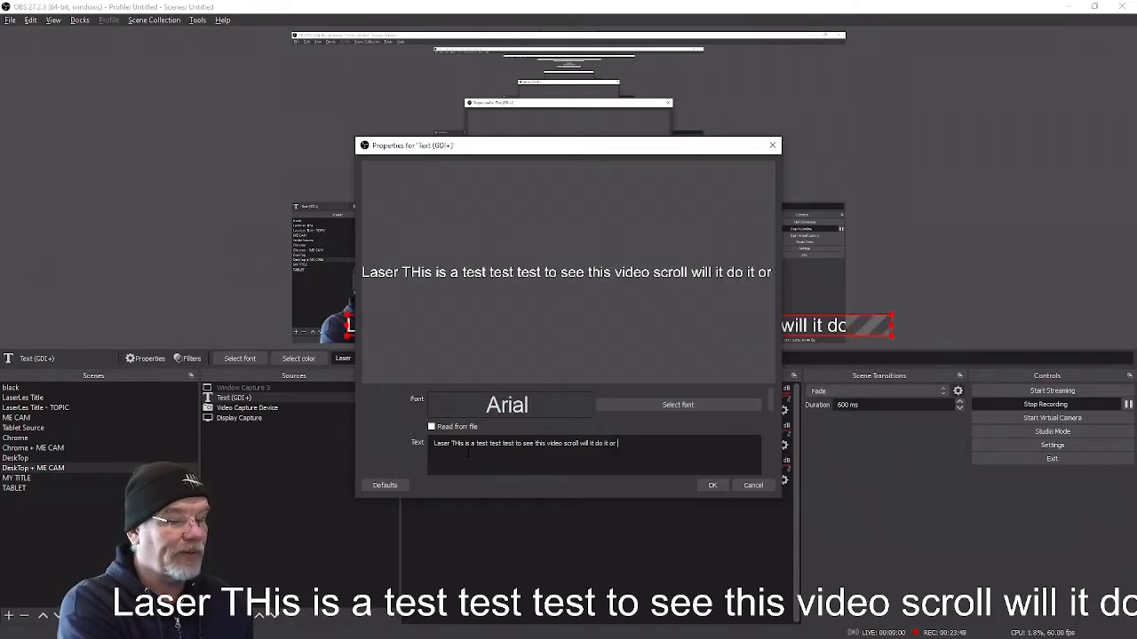
type(" not")
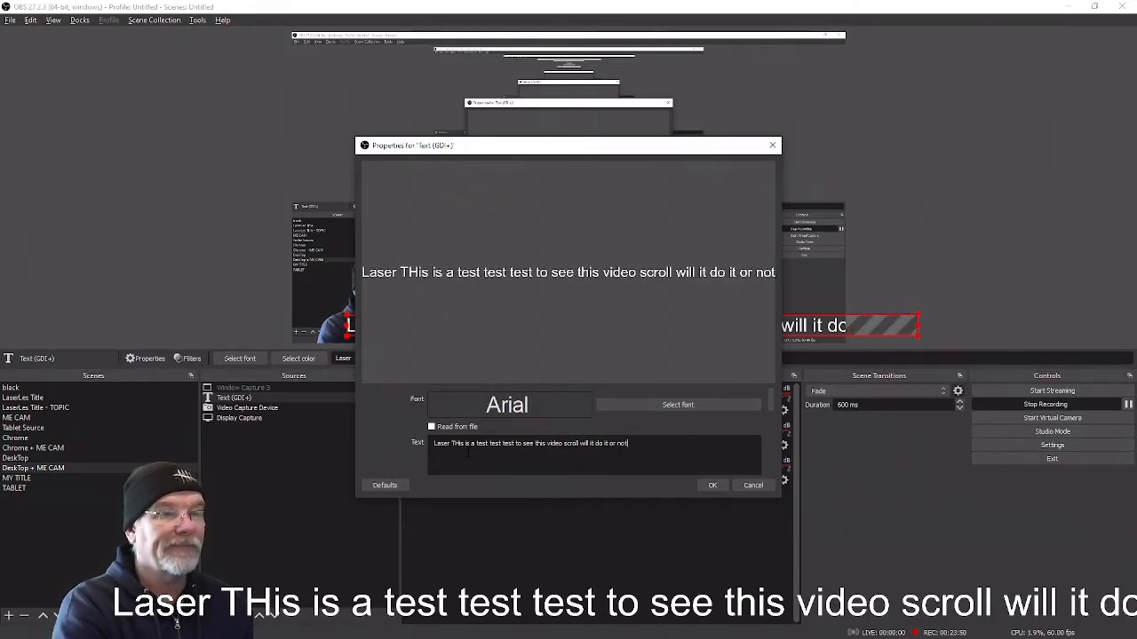
left_click(710, 485)
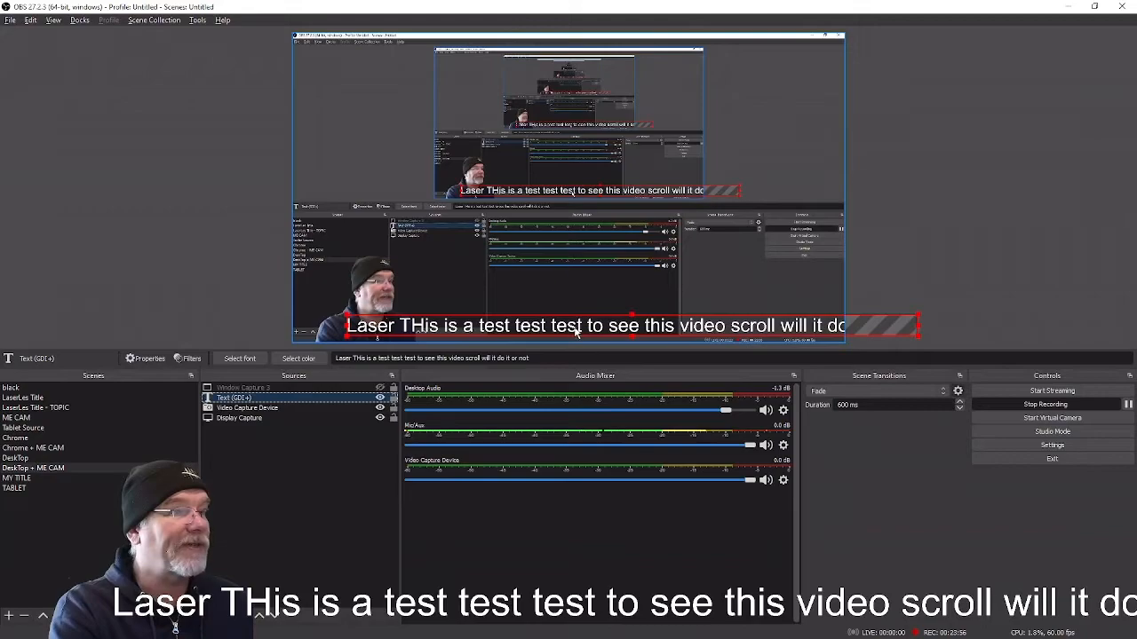
Step: Shrink the long text line to about 1160 × 45 px and place it at about (131, 1005), over the lower camera image
left_click_drag(920, 327, 682, 326)
left_click_drag(558, 319, 537, 328)
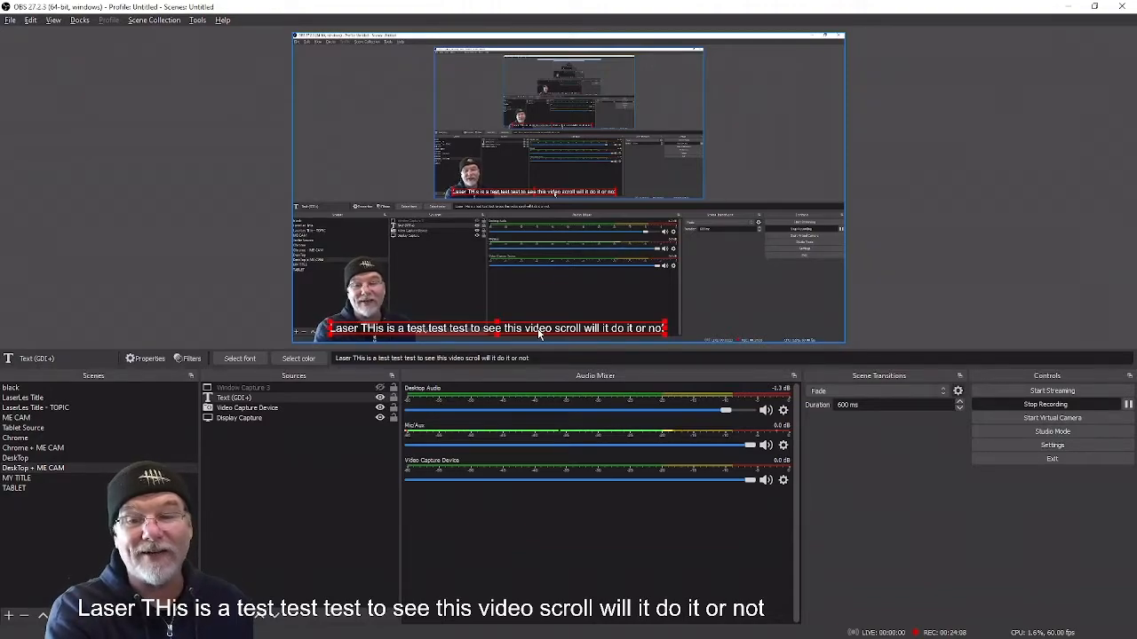
Step: Try cropping the display capture's right side by 400 in its transform settings, and return that crop to 0
right_click(463, 333)
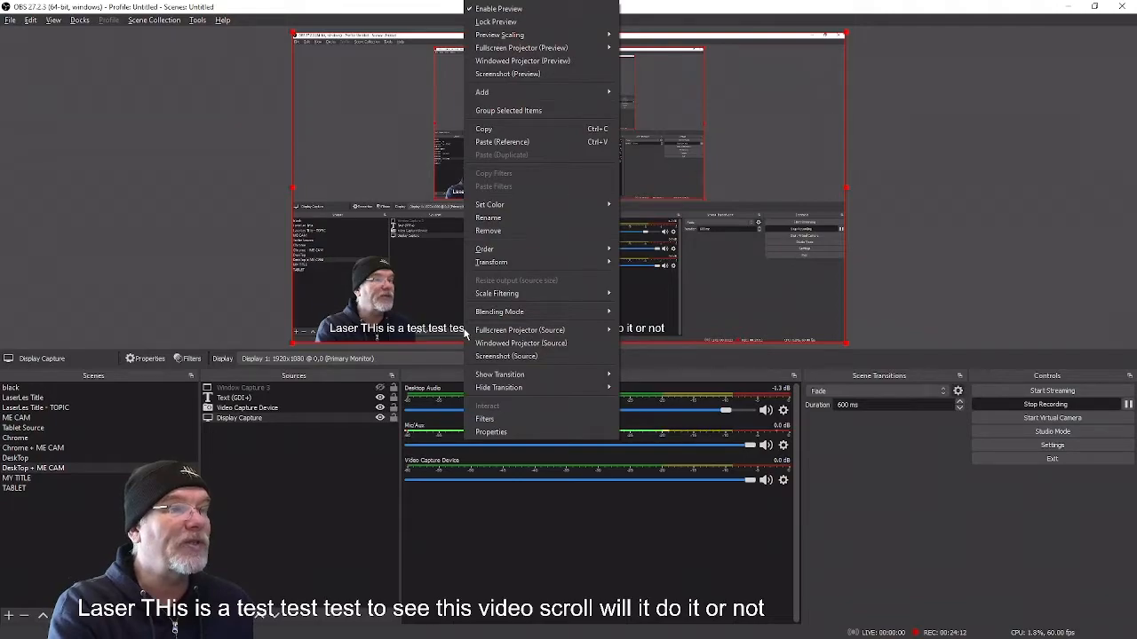
mouse_move(484, 264)
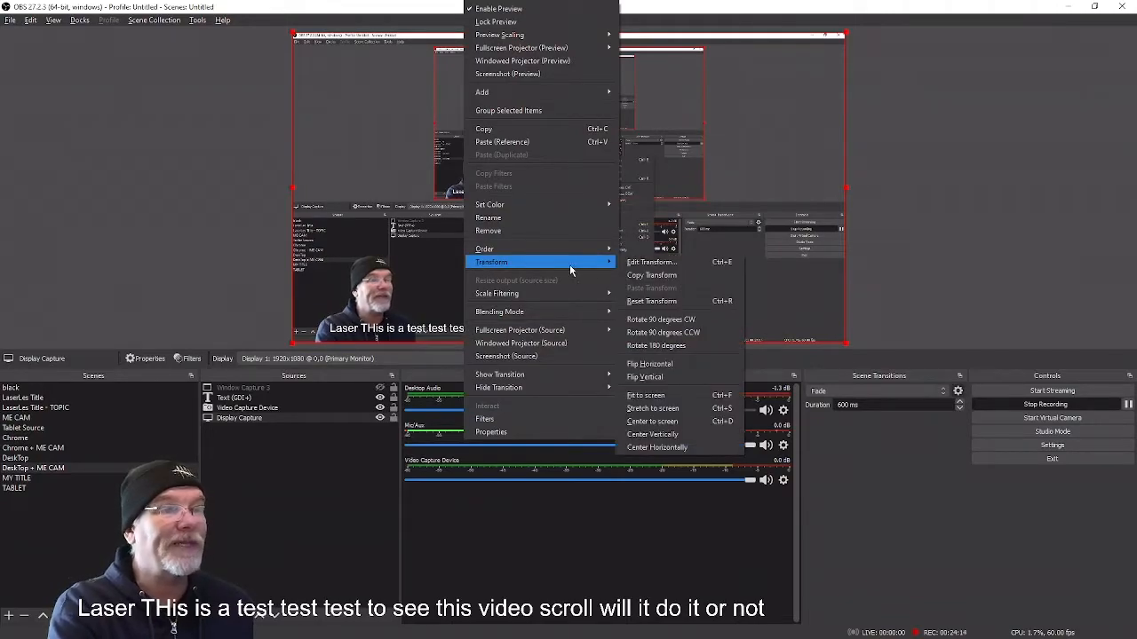
left_click(636, 267)
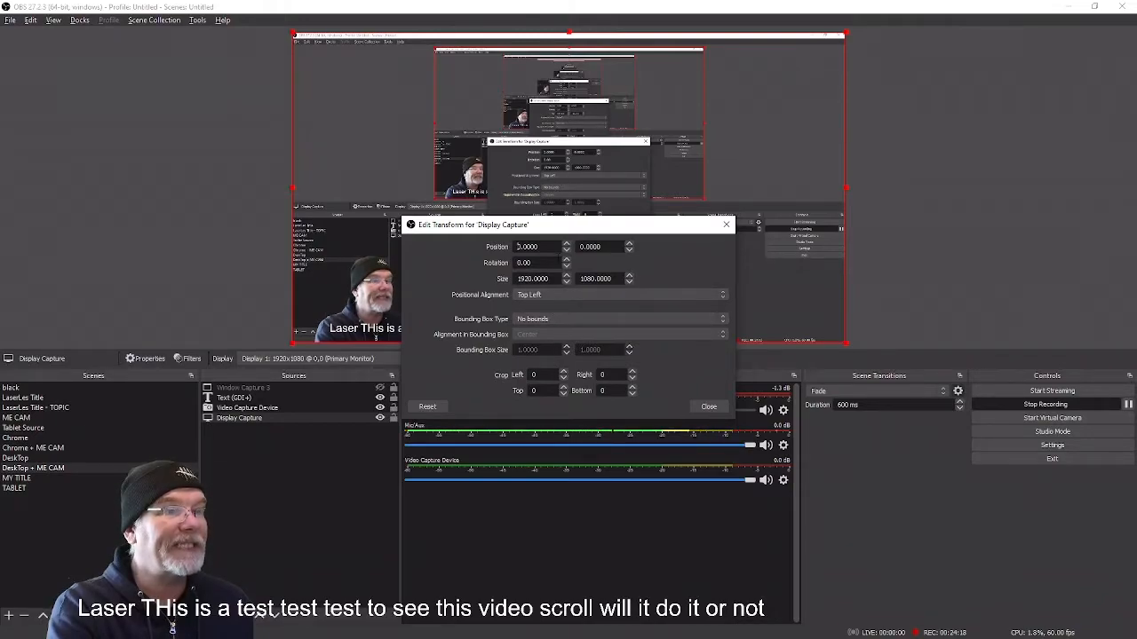
left_click_drag(563, 228, 729, 223)
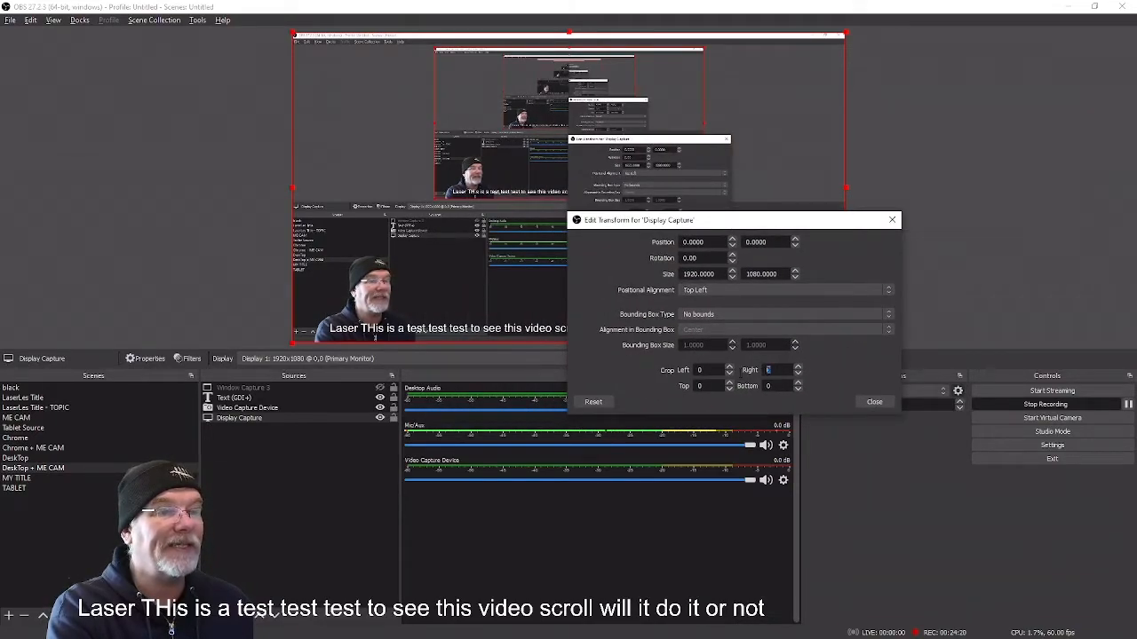
type("400")
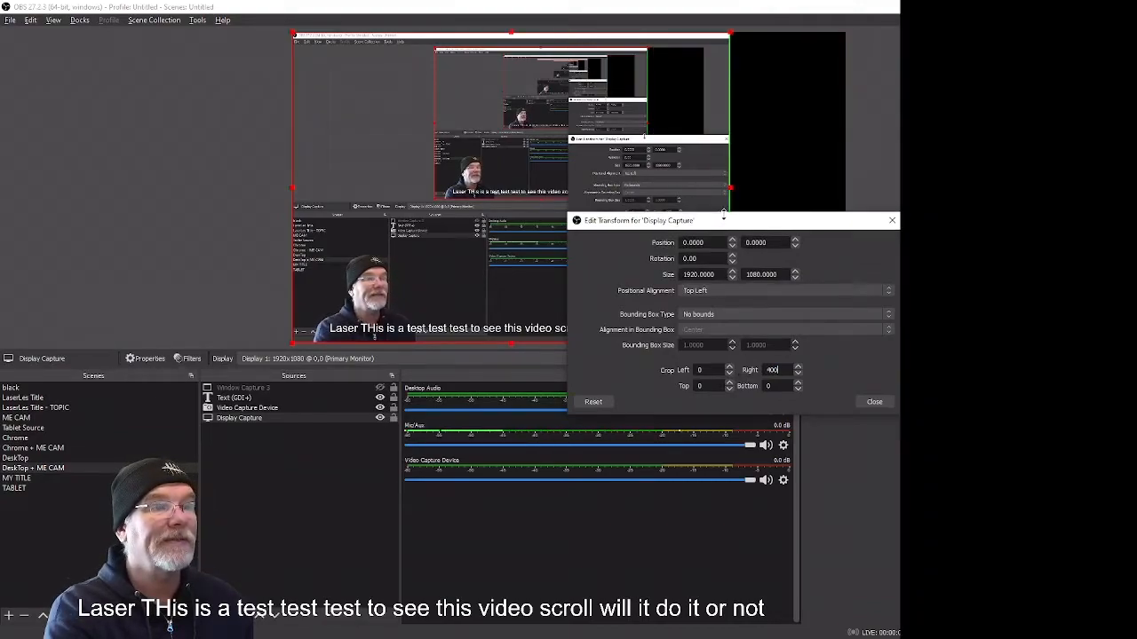
left_click_drag(729, 223, 762, 223)
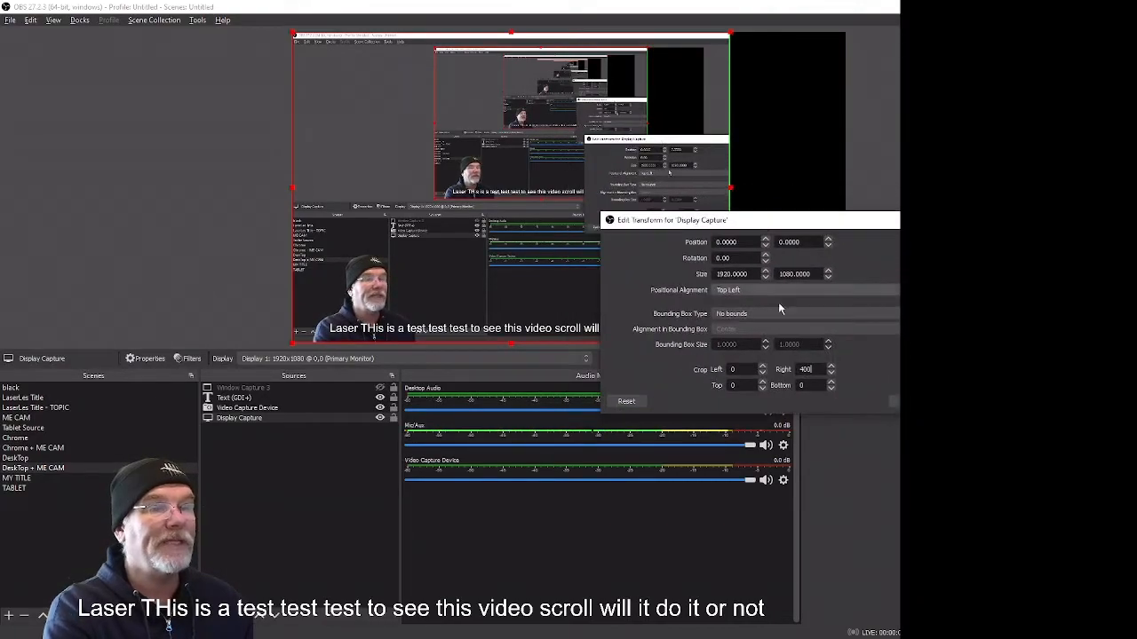
left_click_drag(810, 370, 749, 381)
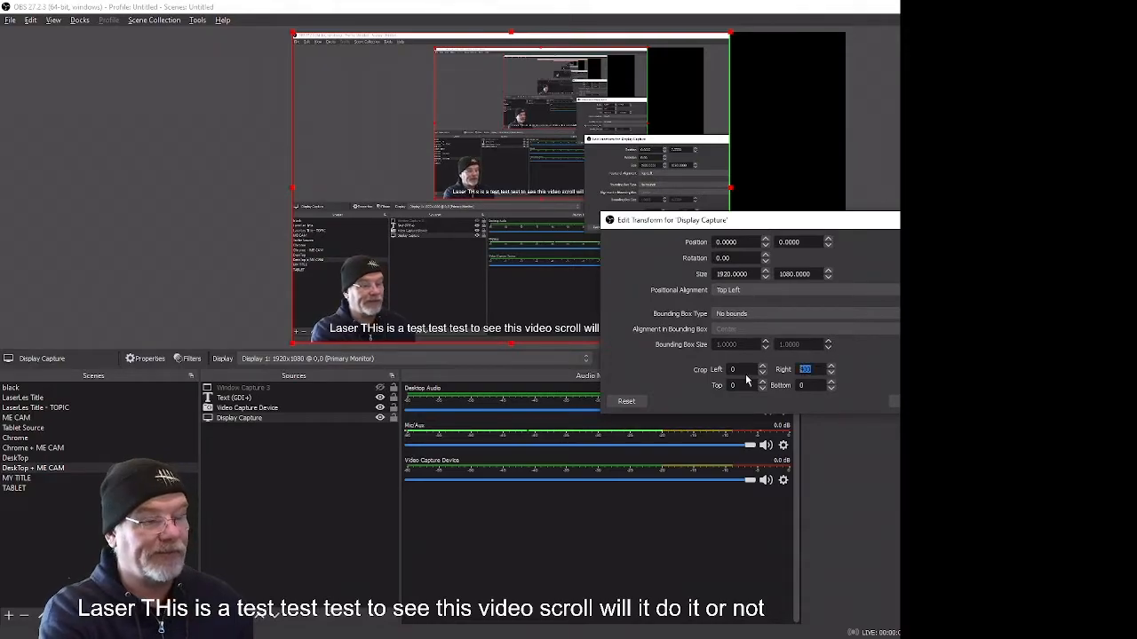
type("0")
left_click(908, 401)
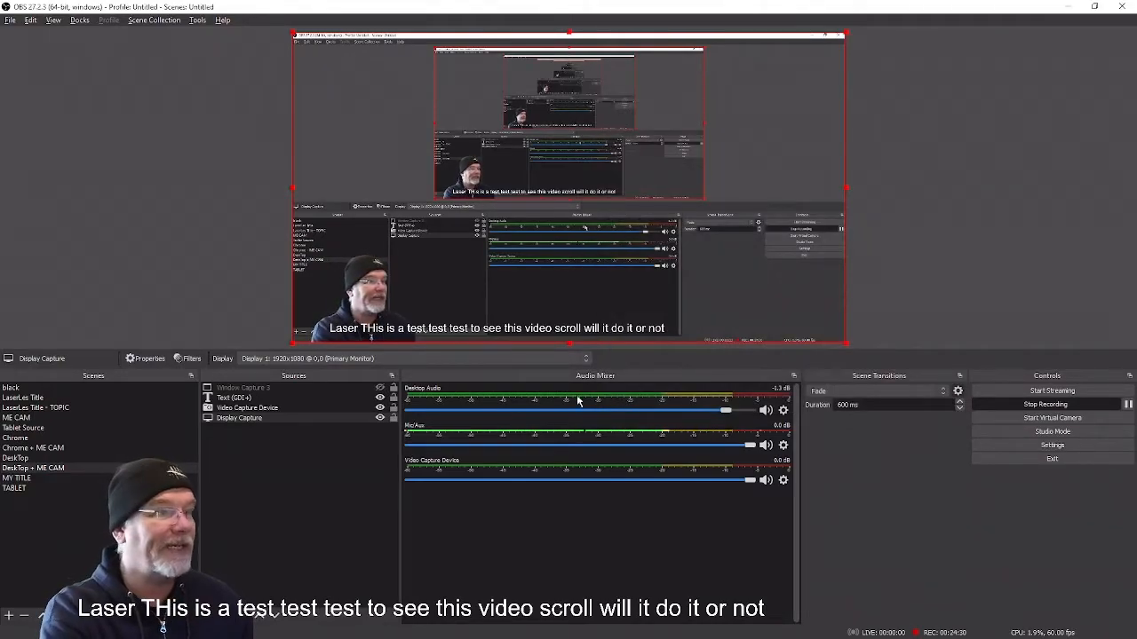
Step: Edit the transform of the text source and set its right crop to 500
left_click(252, 398)
right_click(252, 402)
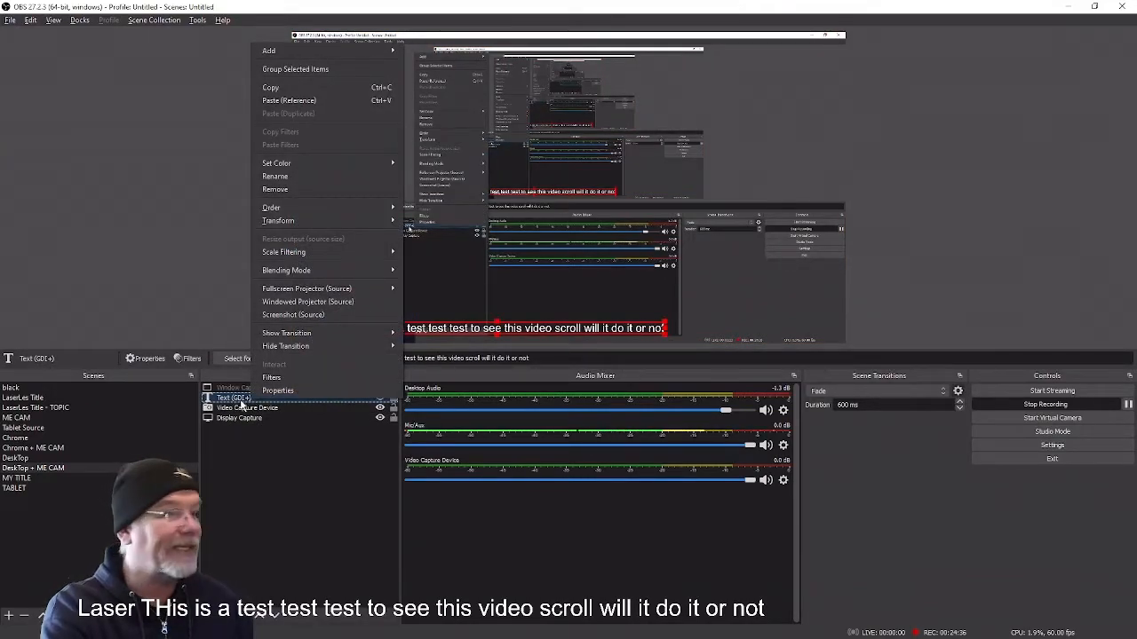
mouse_move(383, 229)
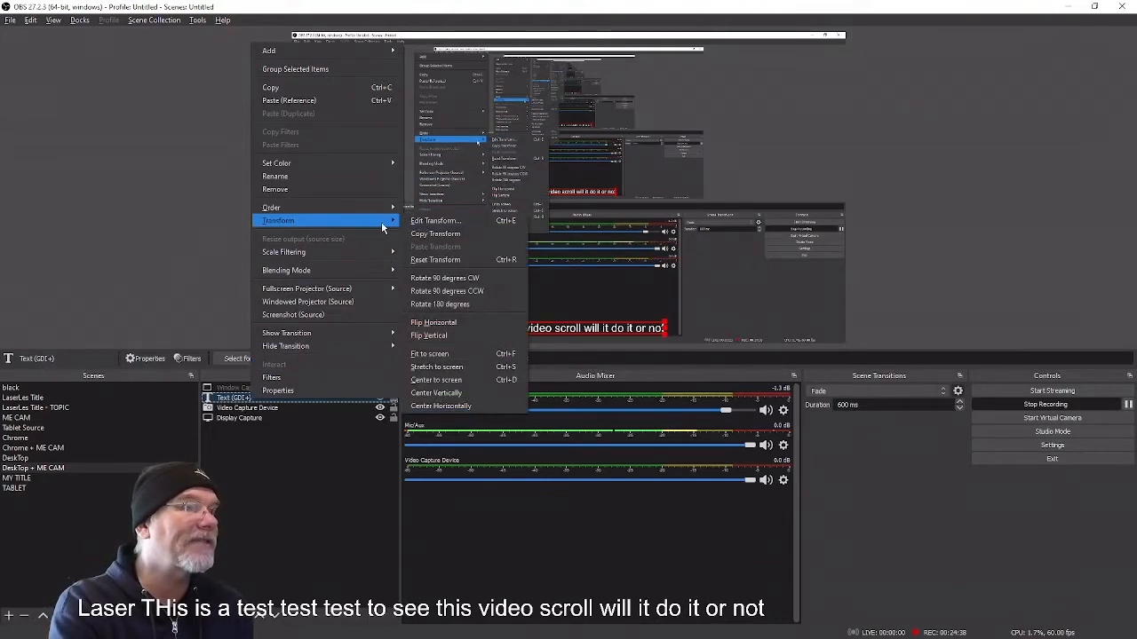
left_click(424, 229)
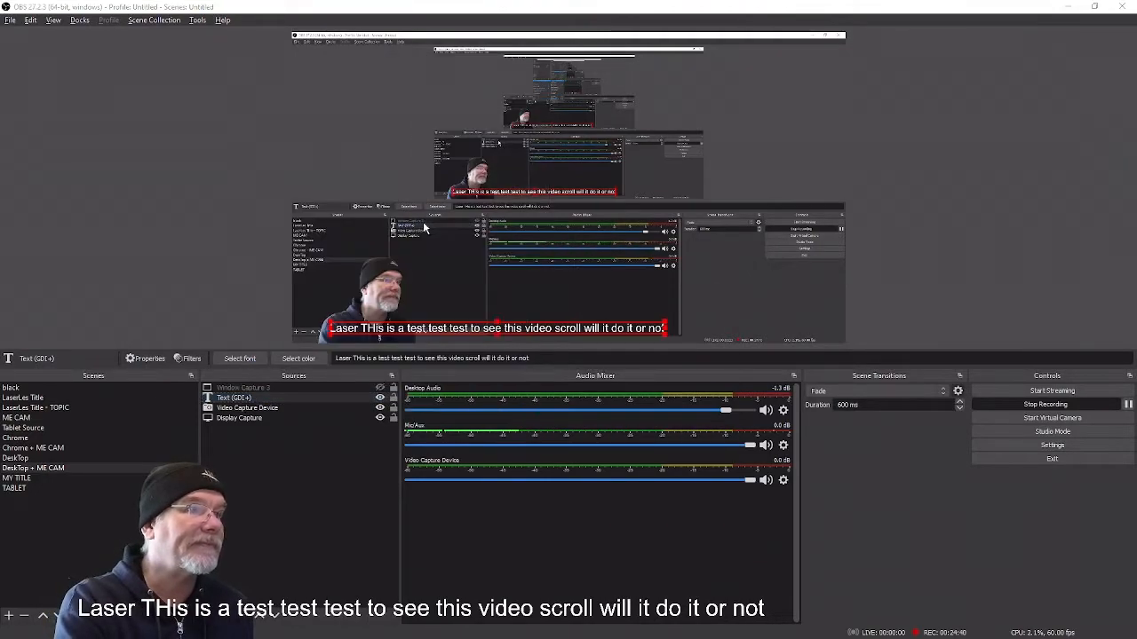
left_click_drag(595, 228, 802, 218)
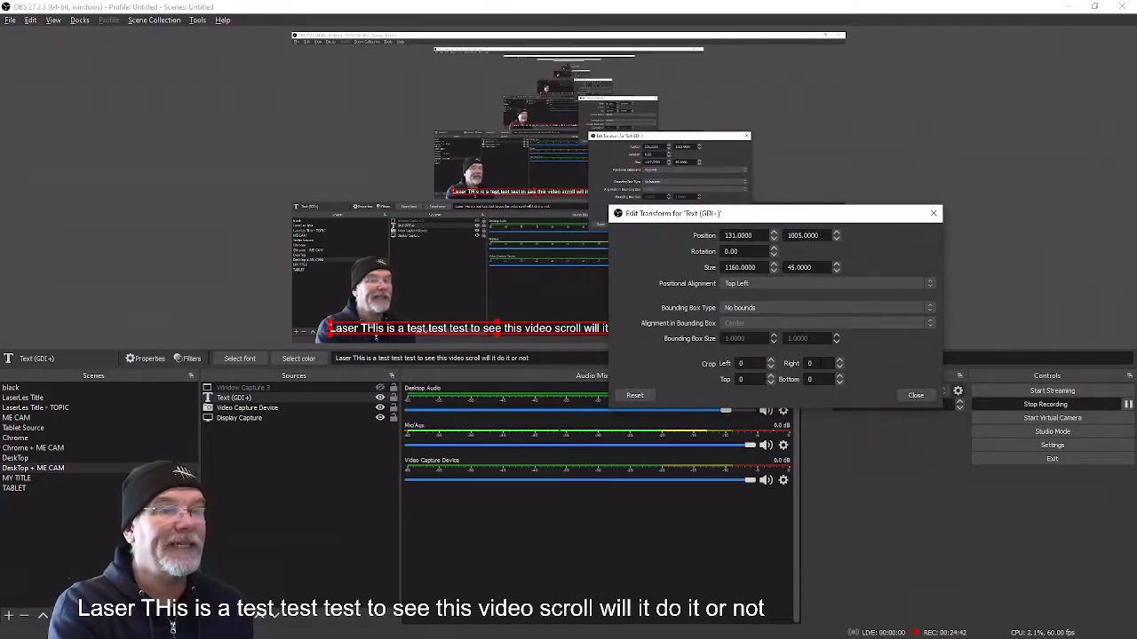
type("500")
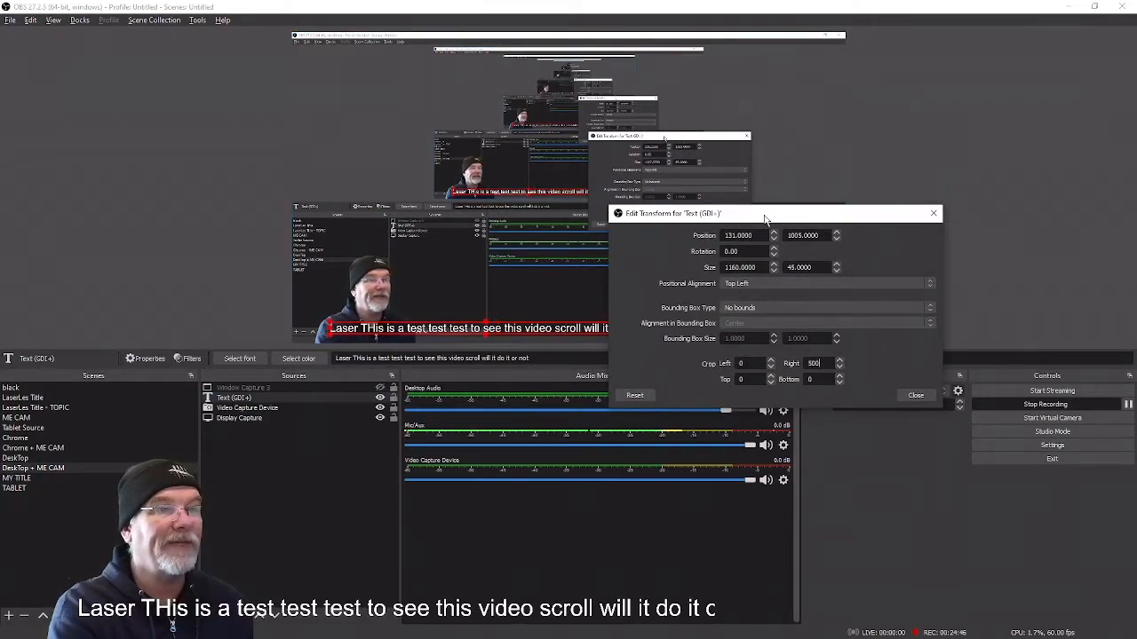
left_click_drag(765, 219, 906, 155)
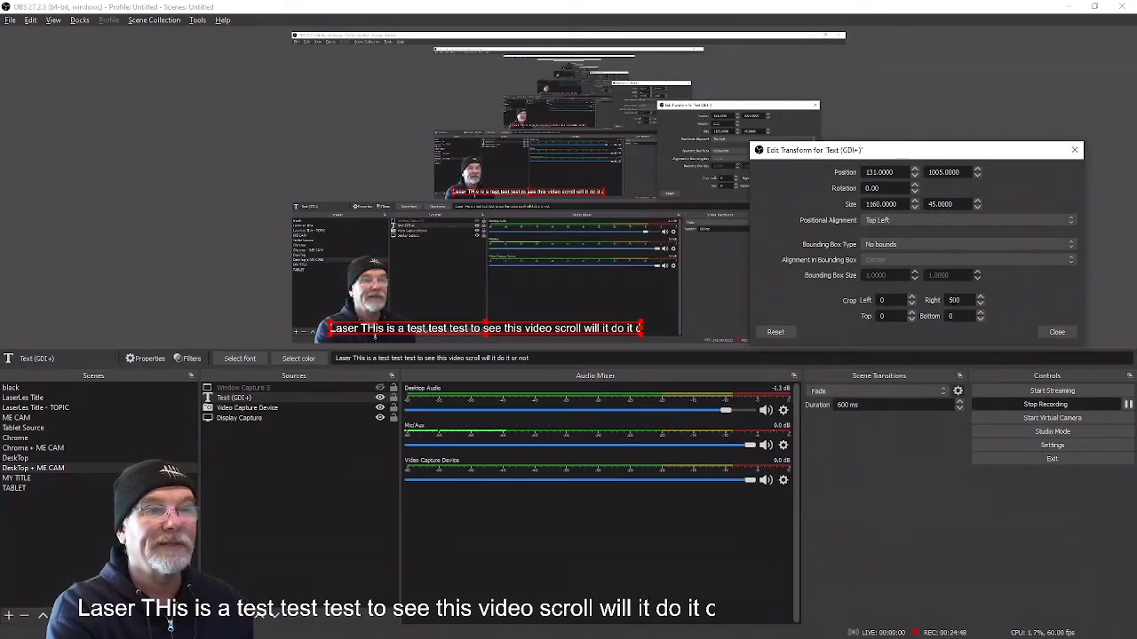
Step: Try right crops of 1500, 5500 and 6500 on the text source, and settle on 6000
type("1")
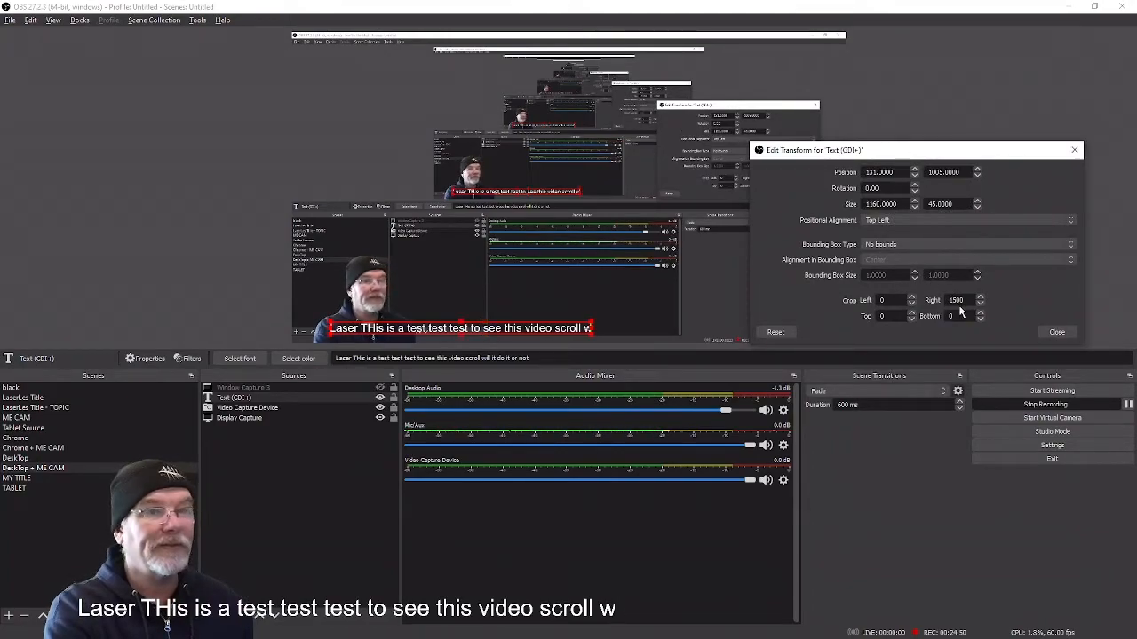
left_click_drag(953, 301, 945, 303)
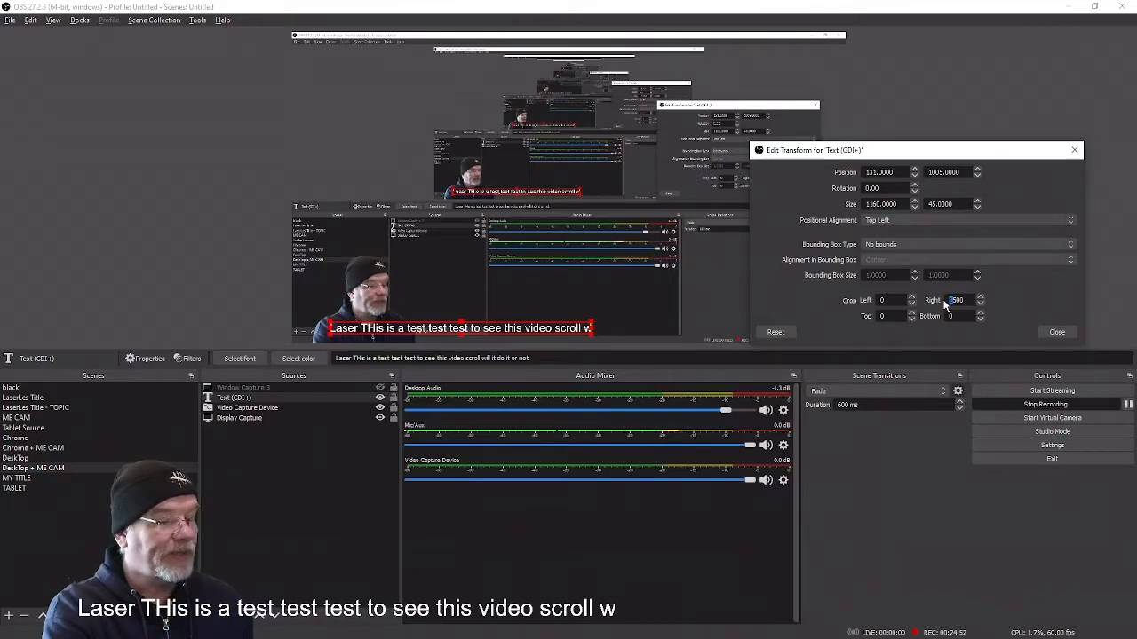
type("5")
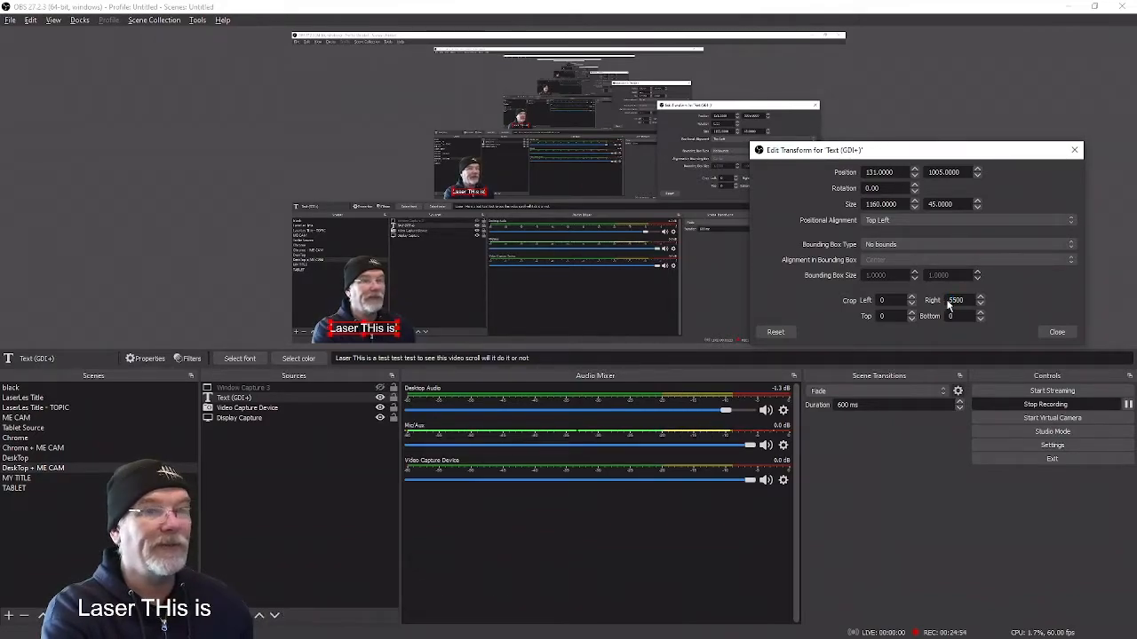
left_click_drag(952, 301, 946, 305)
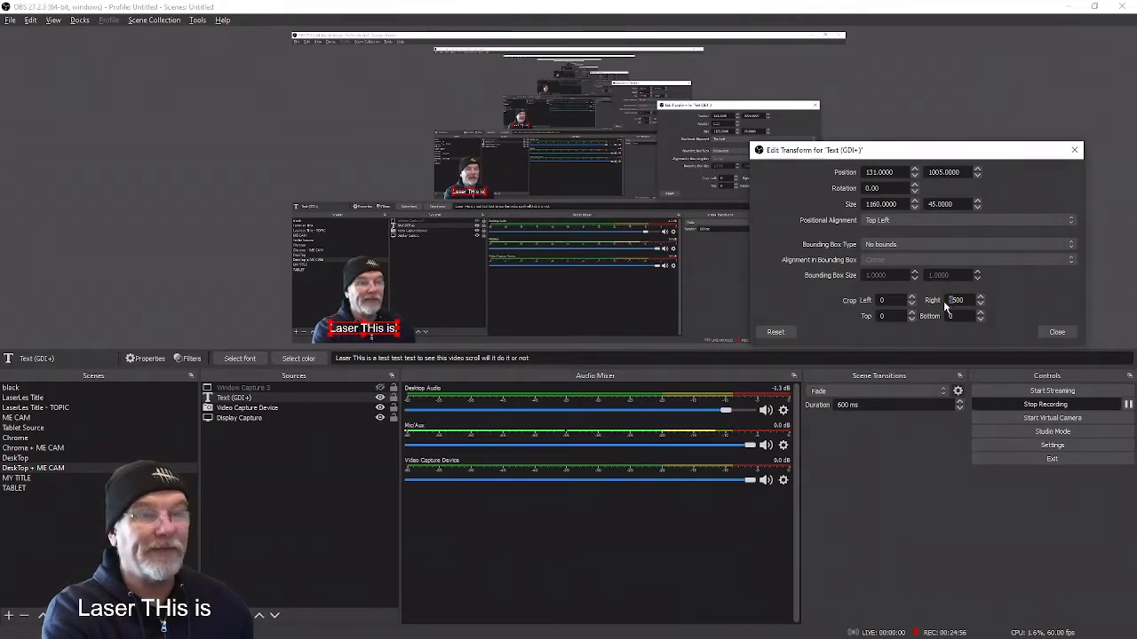
type("6")
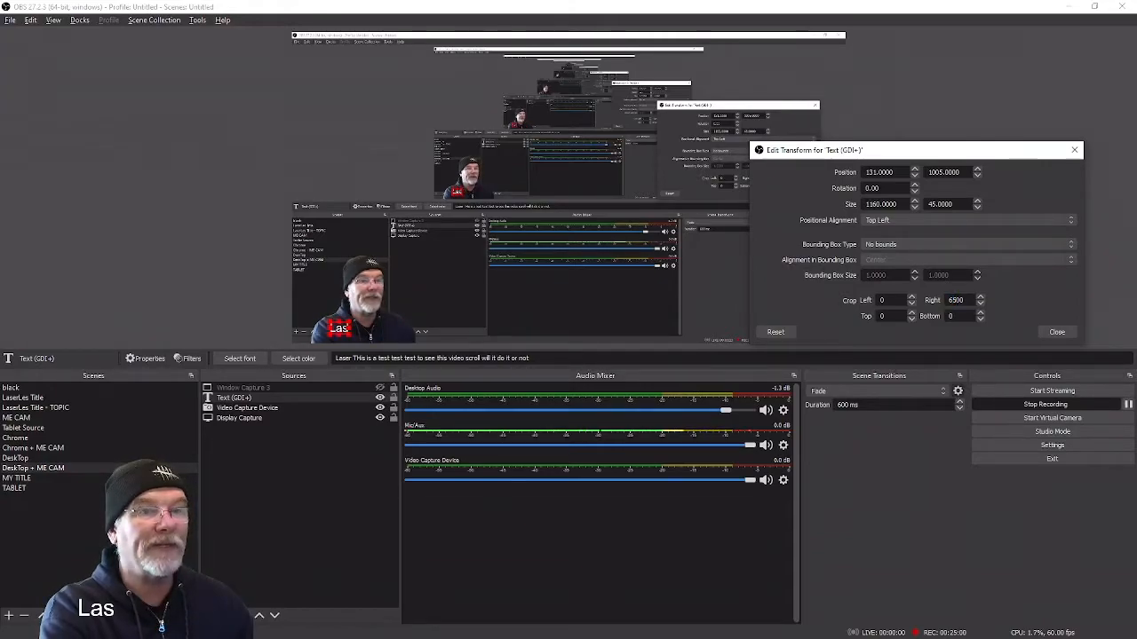
key("Delete")
type("0")
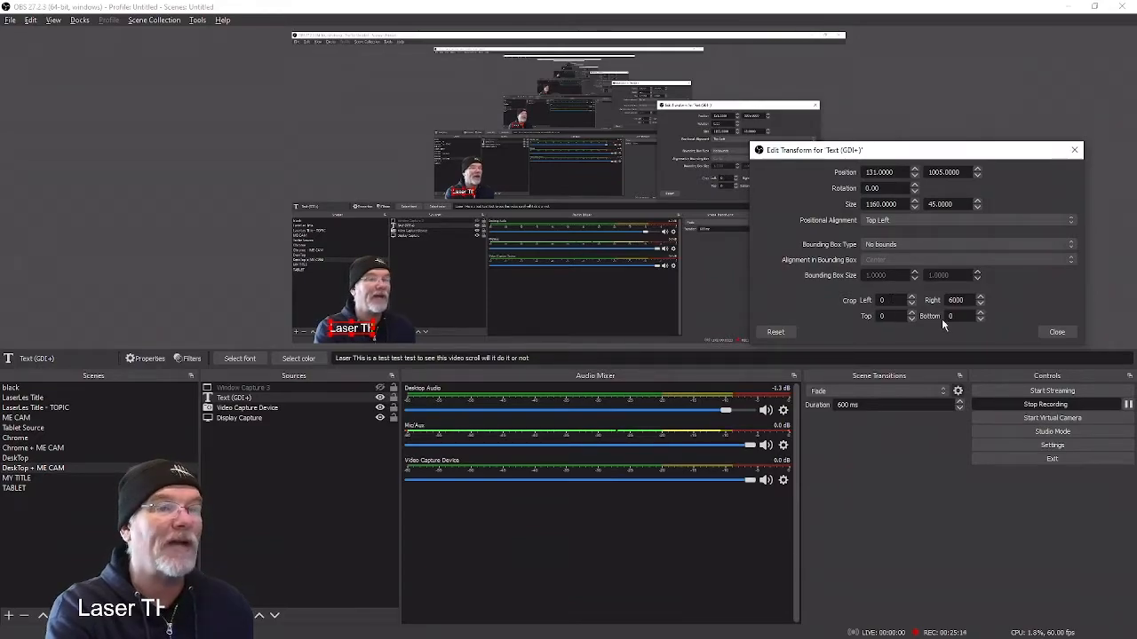
left_click_drag(906, 161, 650, 188)
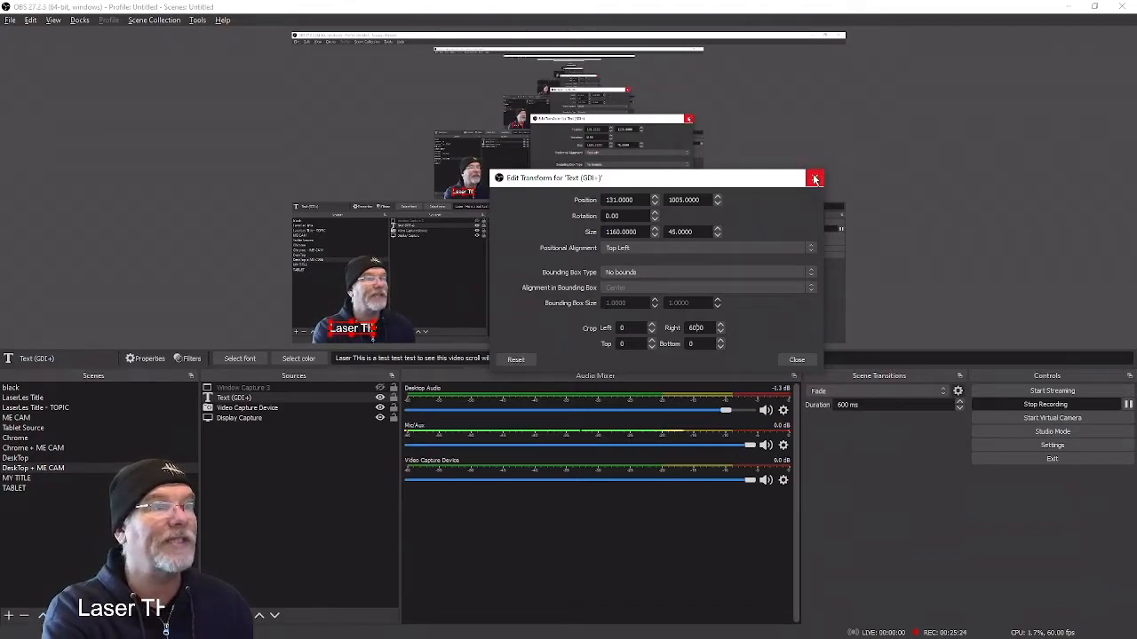
Step: Close the transform settings and add a Scroll filter to the text source, keeping the filter's default name
left_click(814, 180)
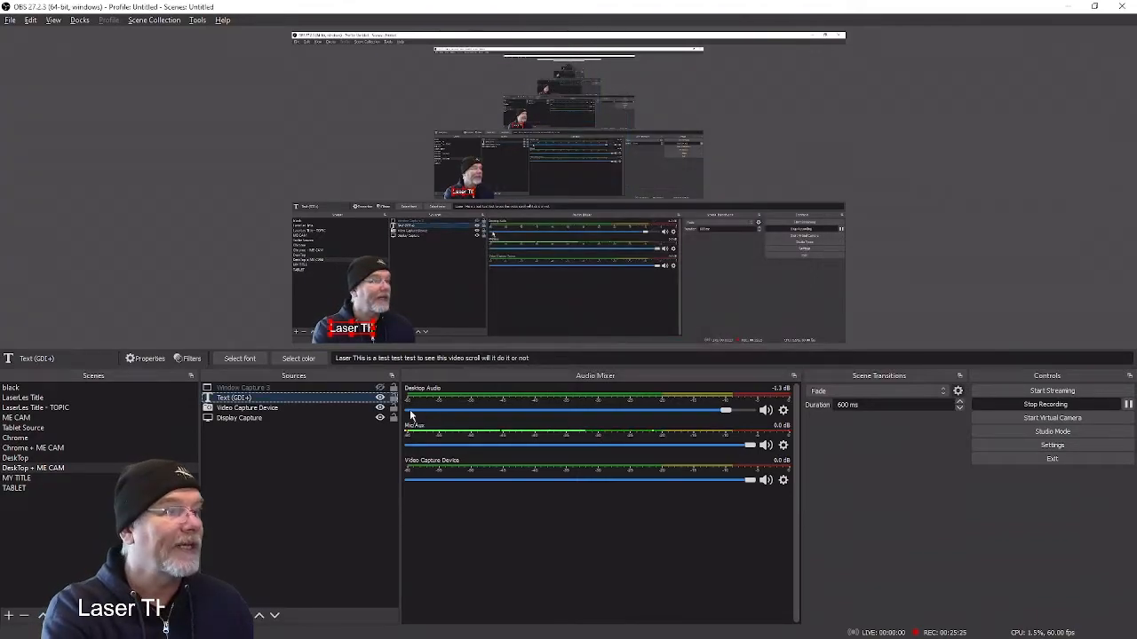
right_click(247, 403)
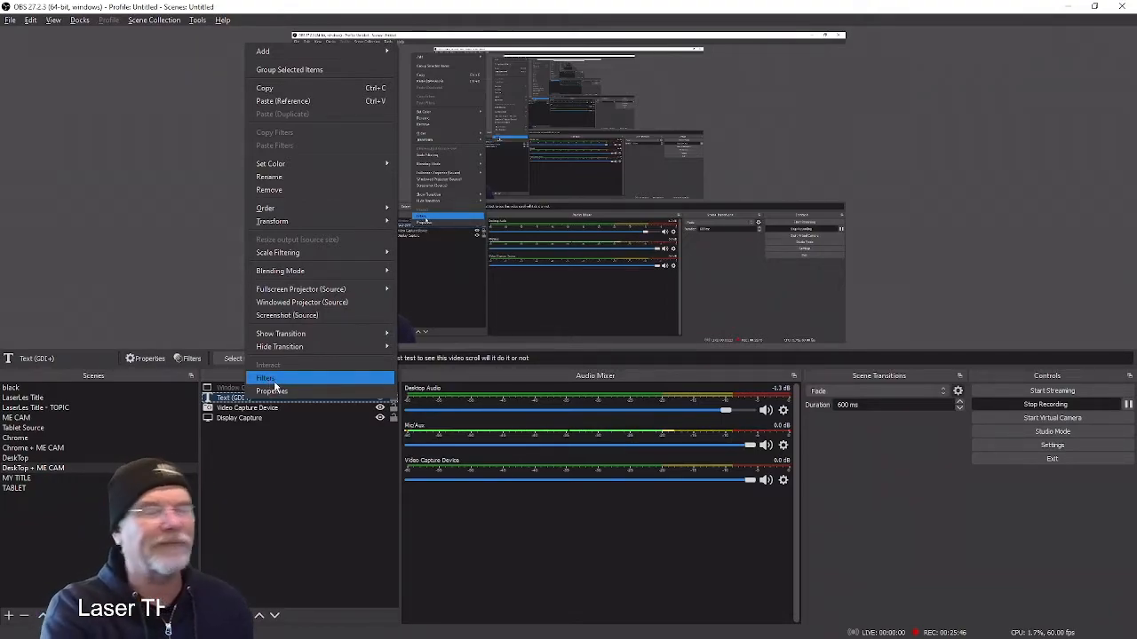
left_click(267, 379)
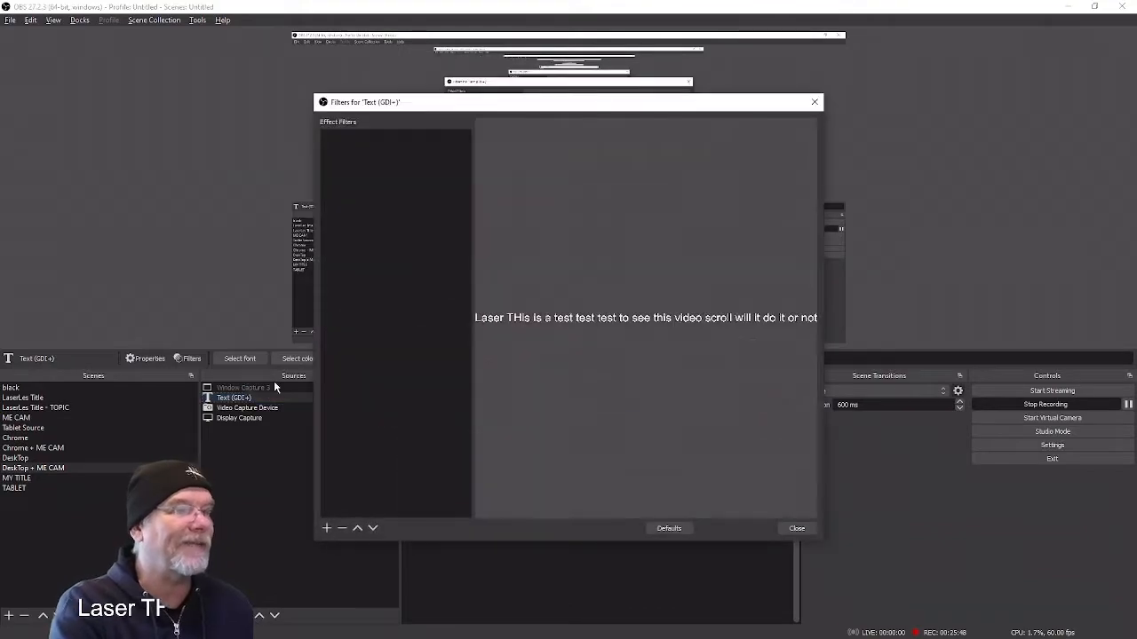
left_click(326, 529)
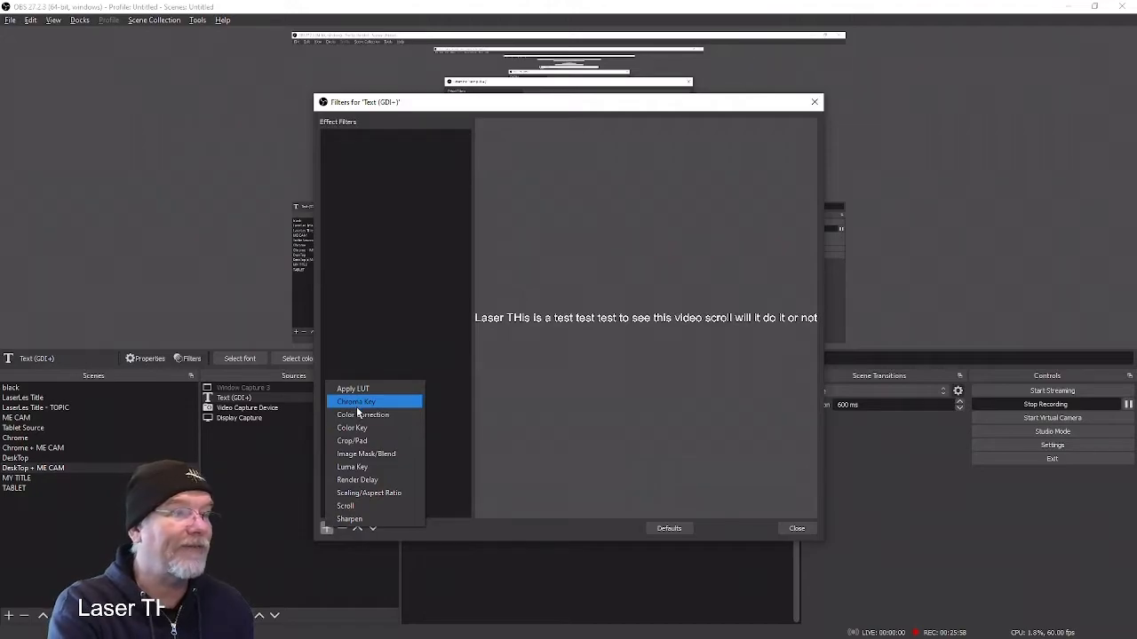
left_click(355, 505)
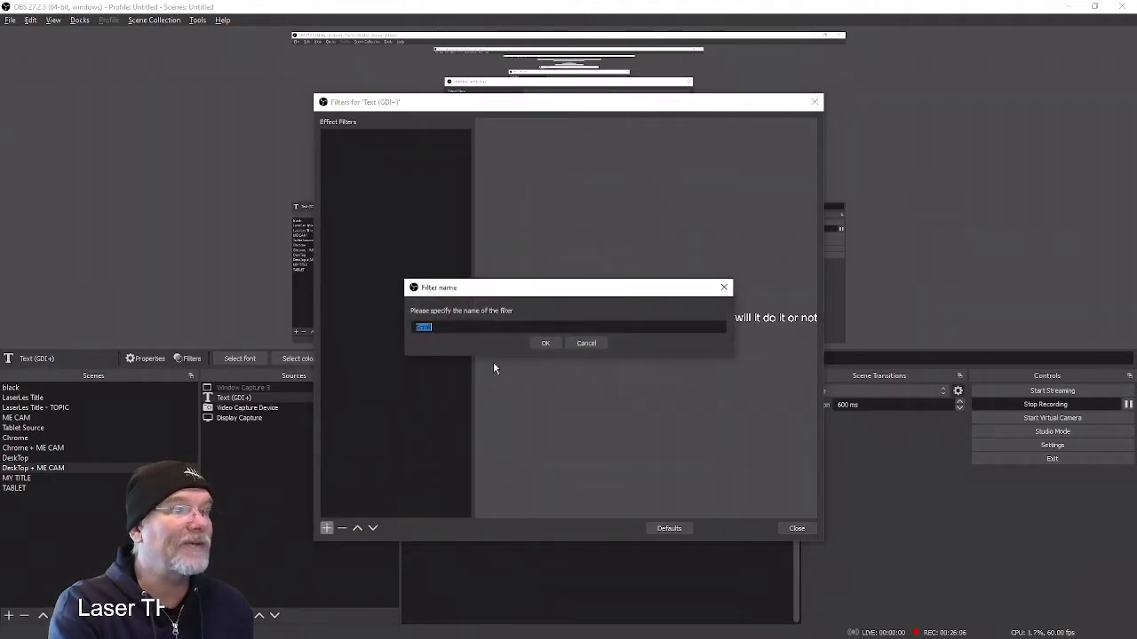
left_click(545, 344)
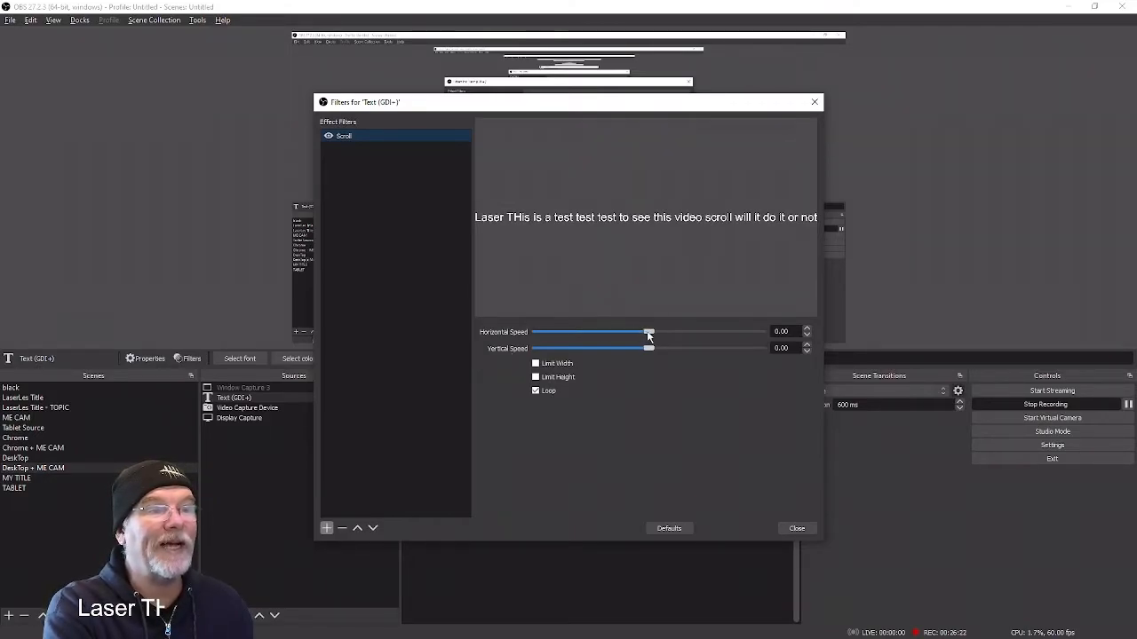
Step: Try horizontal speeds of 21, 484 and 500 on the text source's Scroll filter
left_click_drag(648, 335, 653, 333)
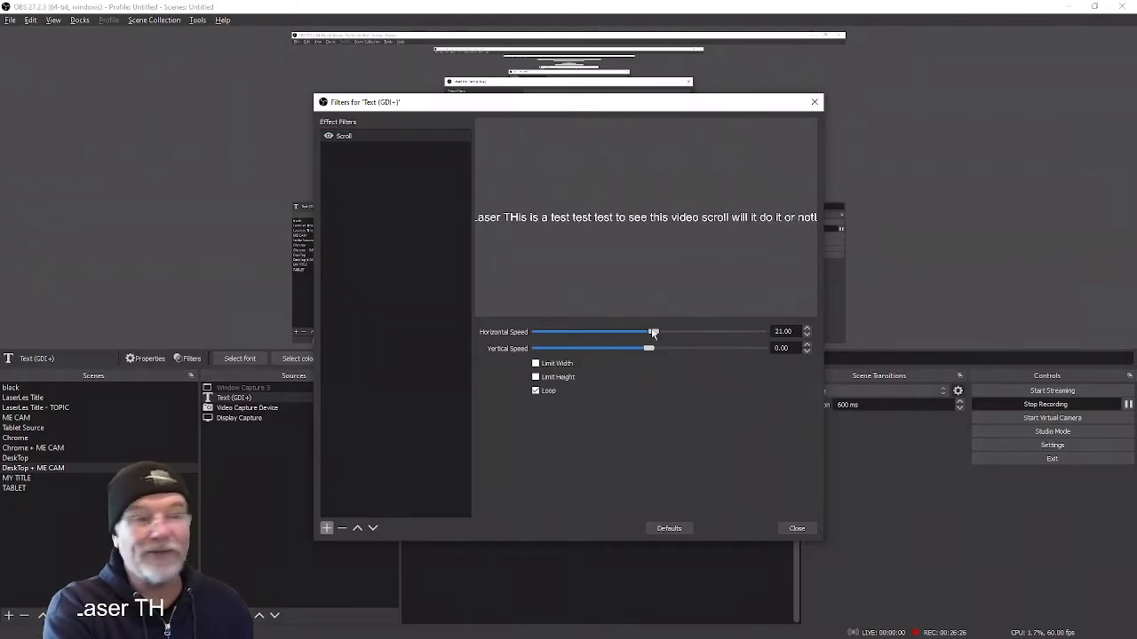
left_click_drag(654, 333, 758, 336)
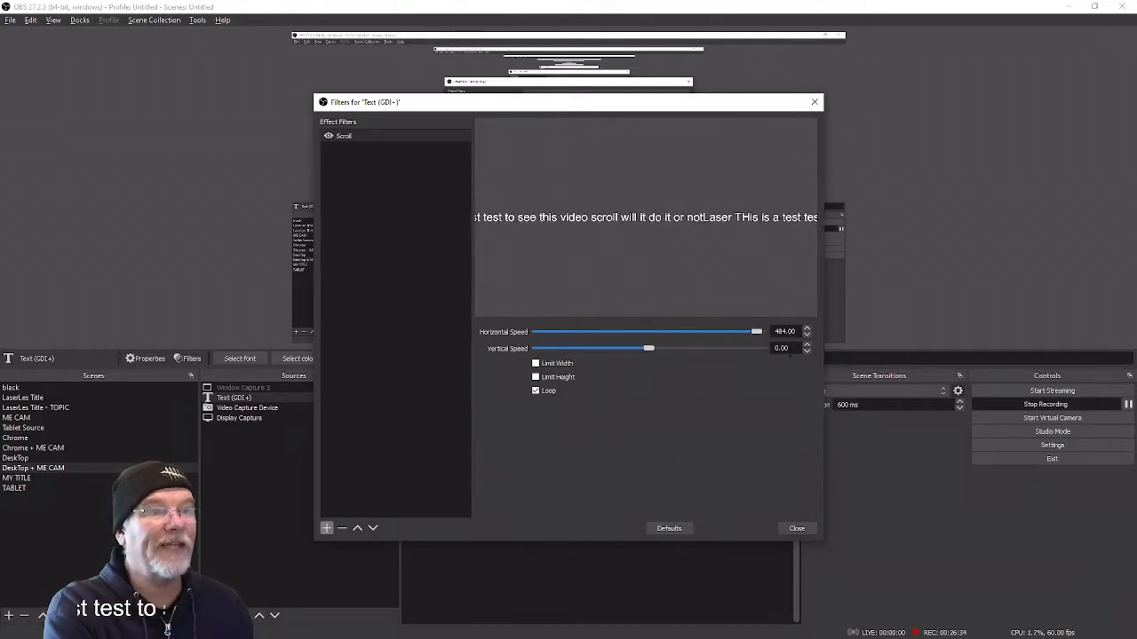
left_click_drag(756, 331, 767, 332)
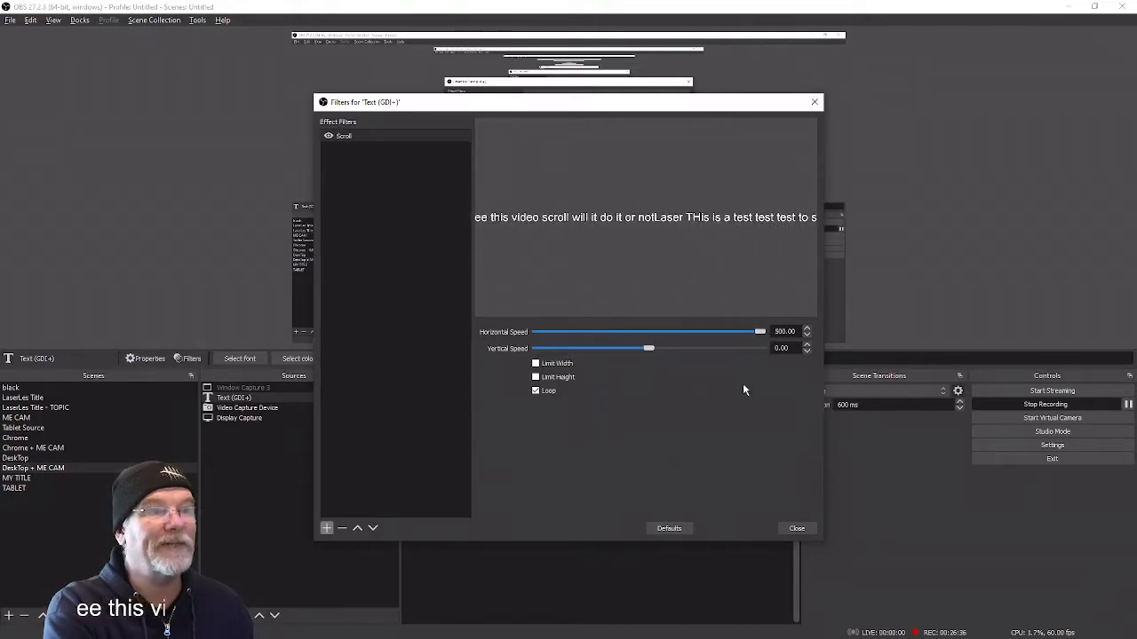
left_click(795, 529)
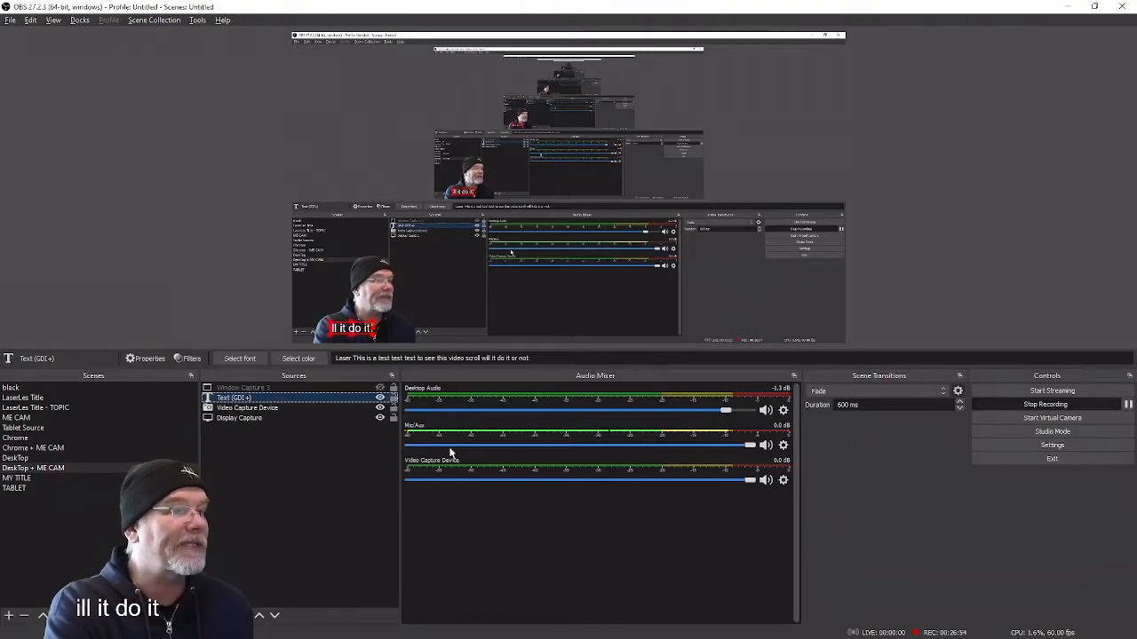
Step: Split the text source into lines: Laser / THis is a / test test / test to see / this video / scroll will / it do / it or / not
double_click(262, 403)
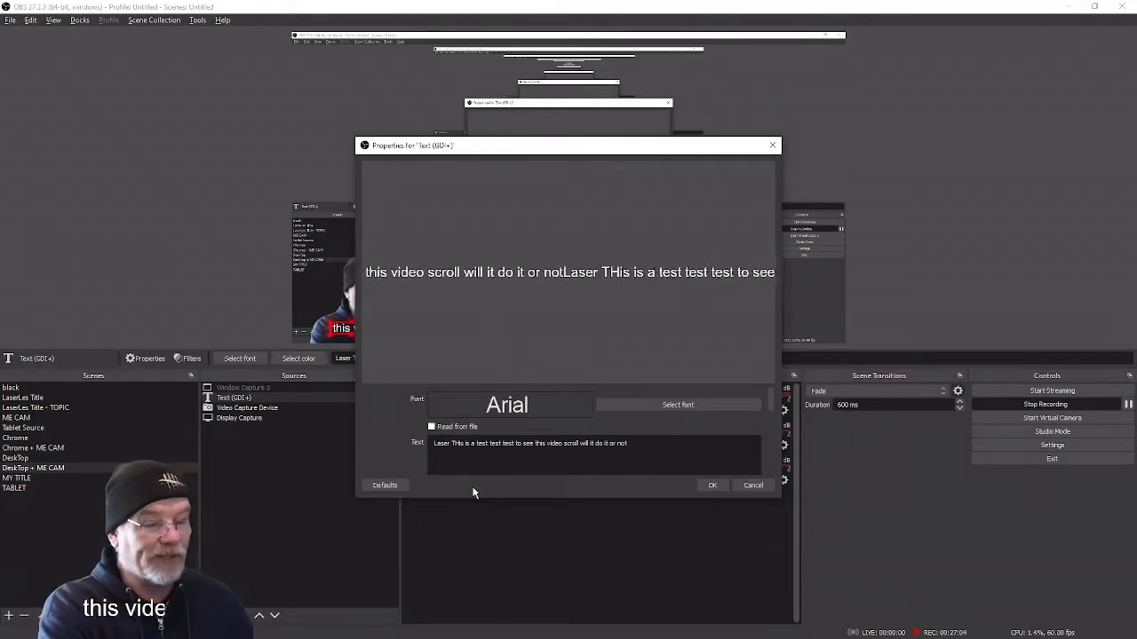
key("Return")
key("Right")
key("Right")
key("Right")
key("Right")
key("Right")
key("Right")
key("Right")
key("Right")
key("Right")
key("Right")
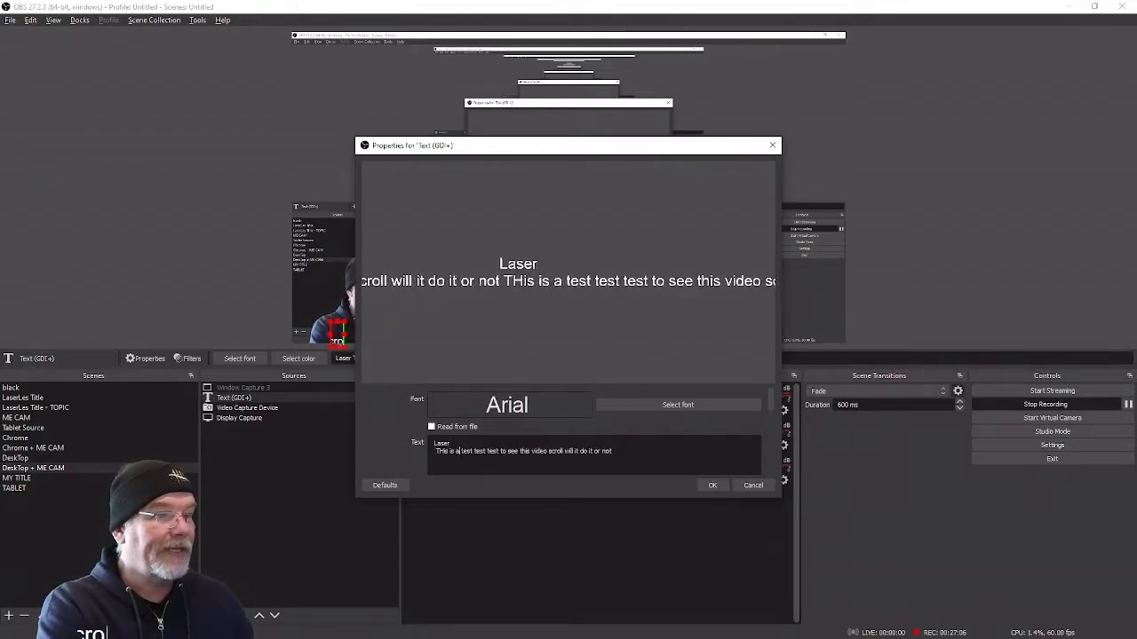
key("Return")
key("Right")
key("Right")
key("Right")
key("Right")
key("Right")
key("Right")
key("Right")
key("Right")
key("Right")
key("Right")
key("Right")
key("Return")
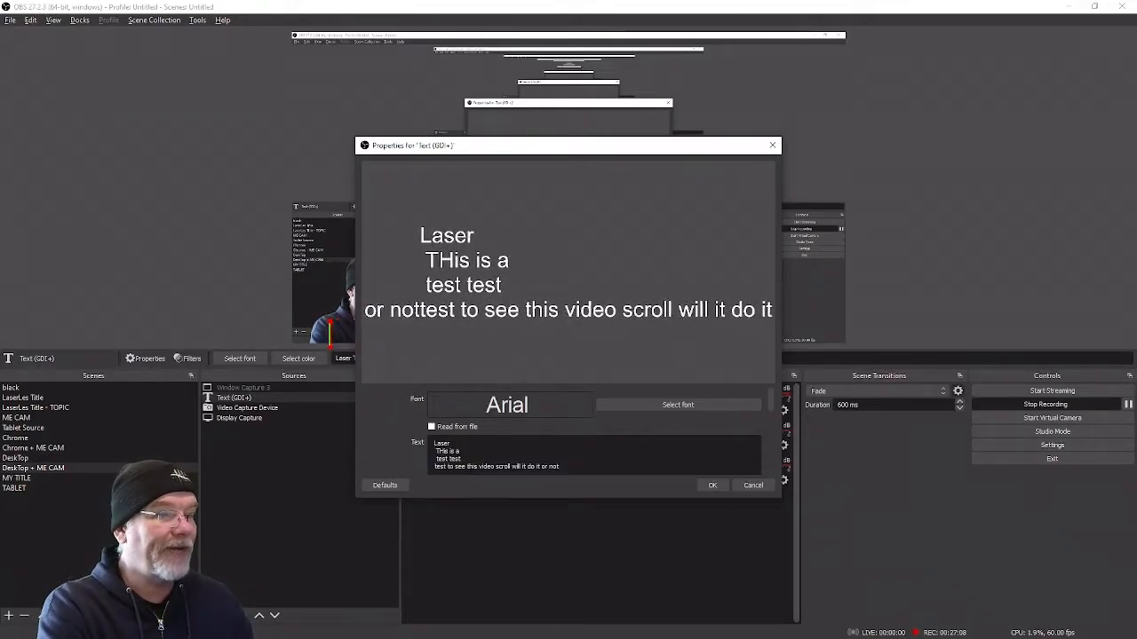
key("Right")
key("Right")
key("Right")
key("Right")
key("Right")
key("Right")
key("Right")
key("Right")
key("Right")
key("Right")
key("Right")
key("Return")
scroll(759, 416, "down", 3)
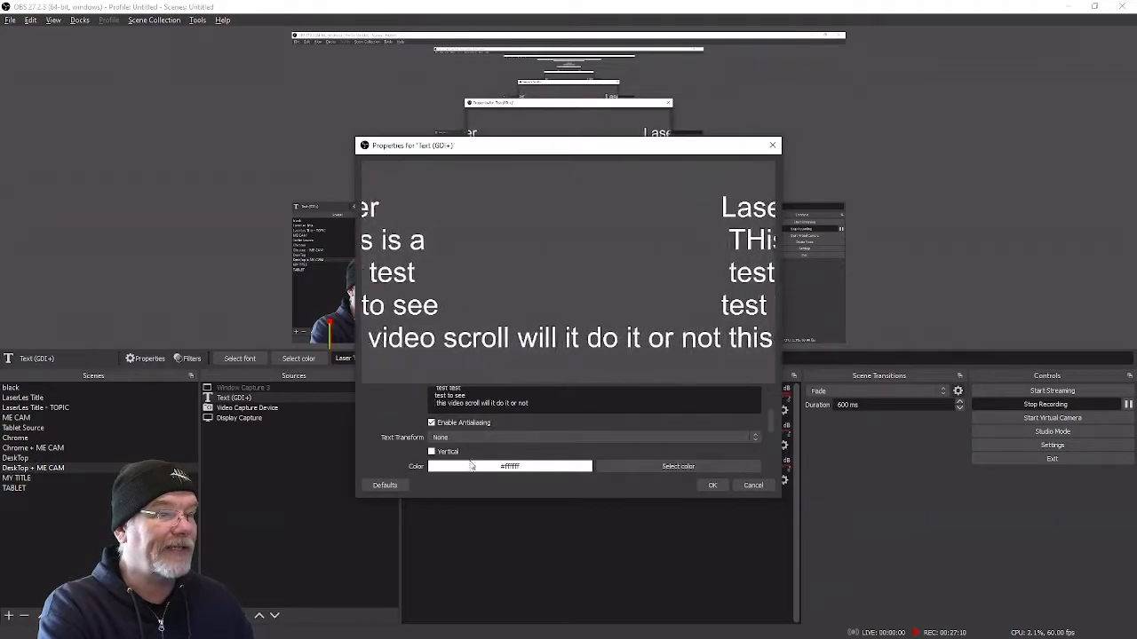
key("Right")
key("Right")
key("Right")
key("Right")
key("Right")
key("Right")
key("Right")
key("Right")
key("Right")
key("Right")
key("Right")
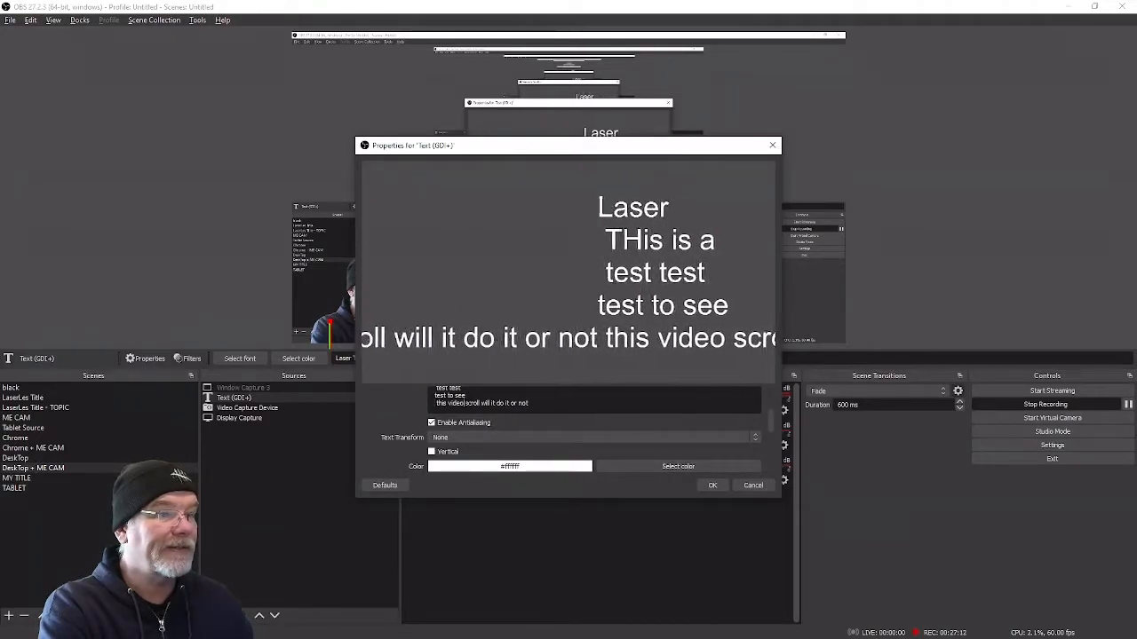
key("Return")
key("Right")
key("Right")
key("Right")
key("Right")
key("Right")
key("Right")
key("Right")
key("Right")
key("Right")
key("Right")
key("Right")
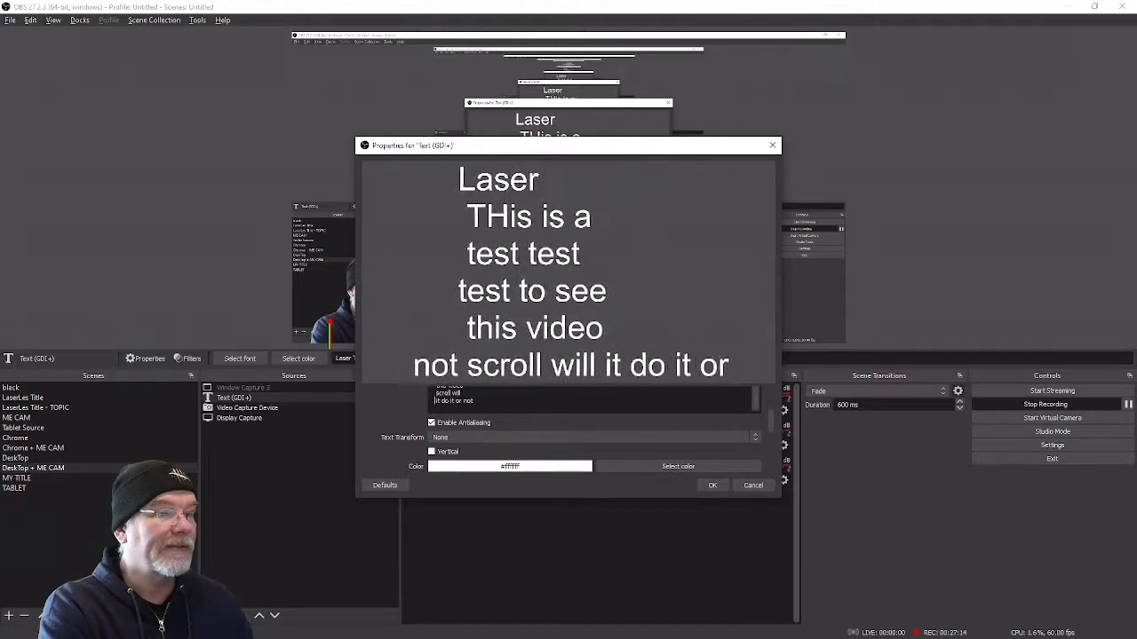
key("Return")
key("Right")
key("Right")
key("Right")
key("Right")
key("Right")
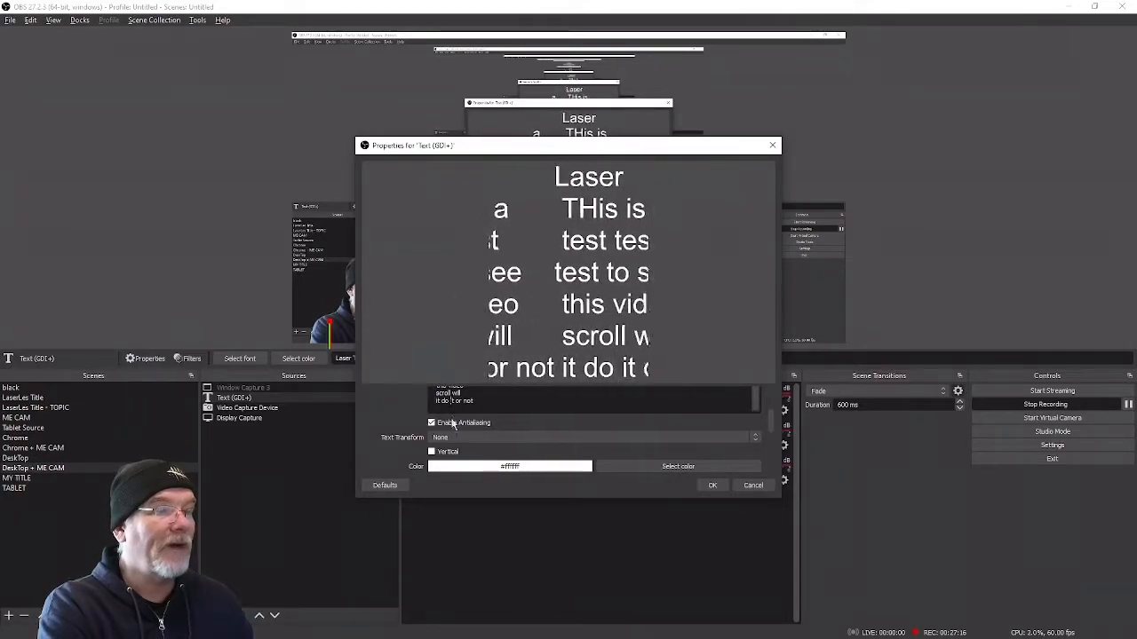
key("Return")
key("Right")
key("Right")
key("Right")
key("Right")
key("Right")
key("Return")
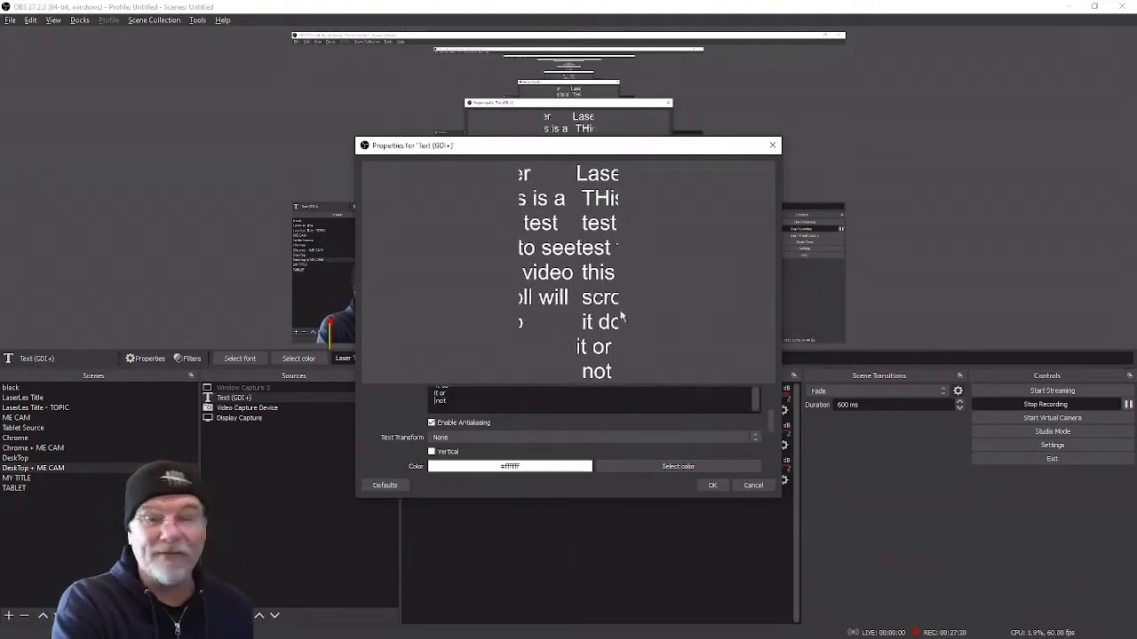
left_click(716, 485)
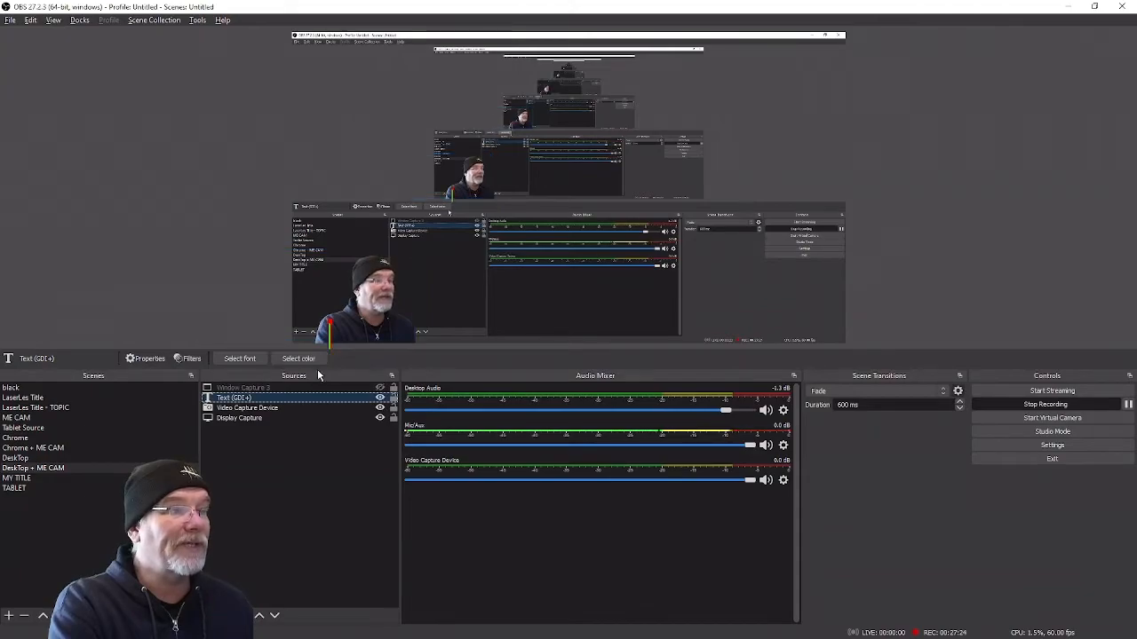
Step: Edit the transform of the multi-line text source and remove its right crop
right_click(262, 399)
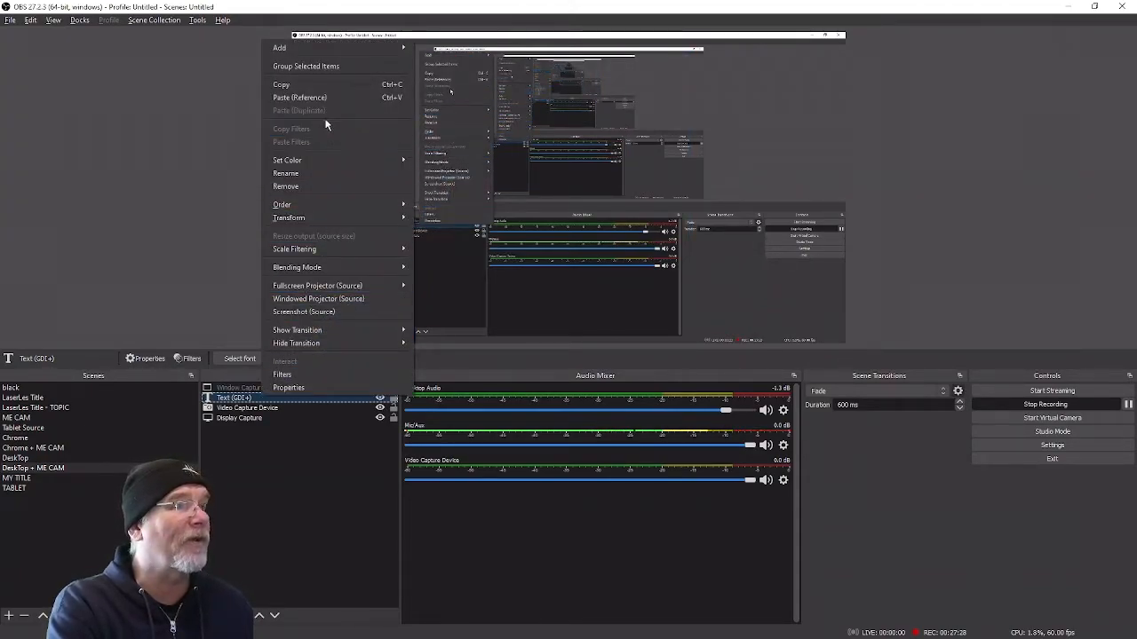
mouse_move(355, 220)
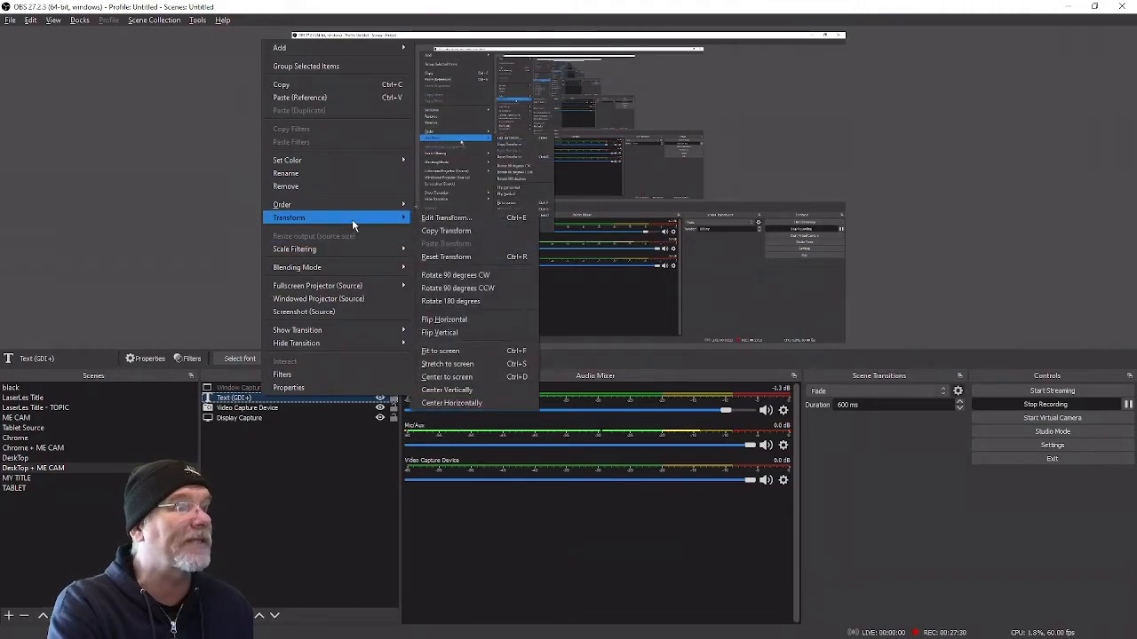
left_click(433, 220)
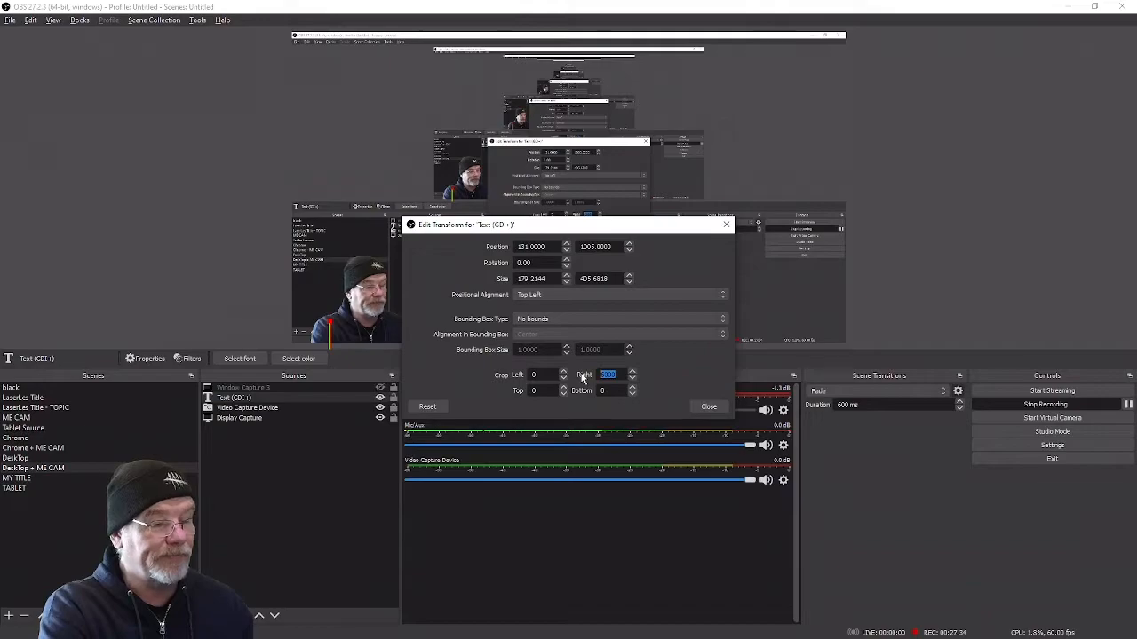
left_click(707, 408)
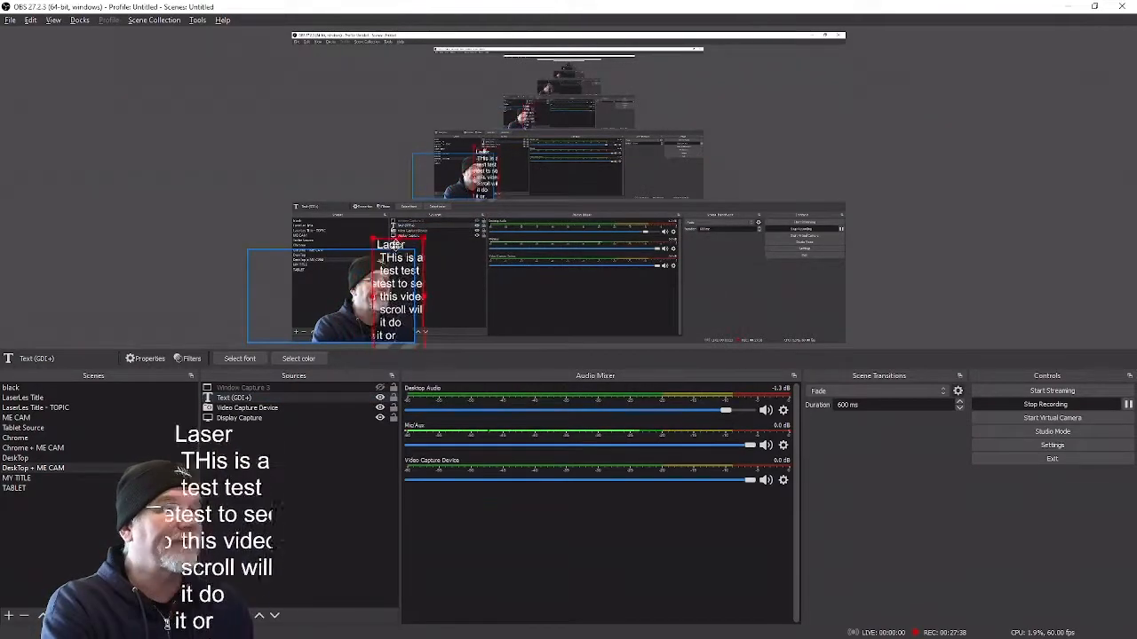
Step: Move the multi-line text to the upper left area of the canvas and enlarge it until it nearly reaches the bottom edge
left_click_drag(396, 245, 438, 140)
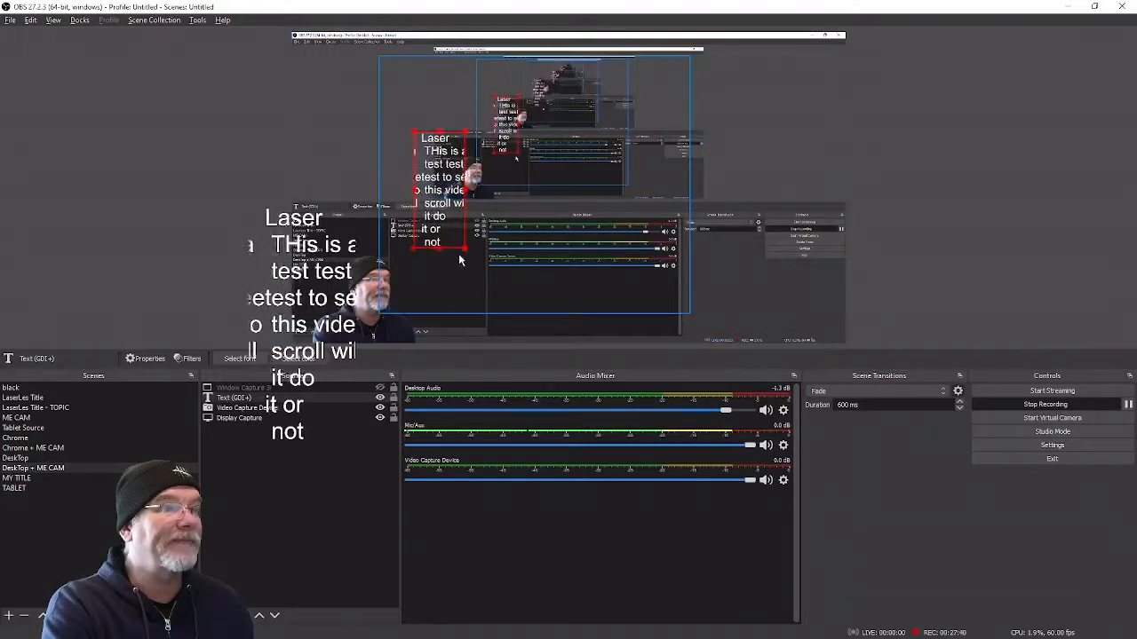
left_click_drag(465, 249, 497, 319)
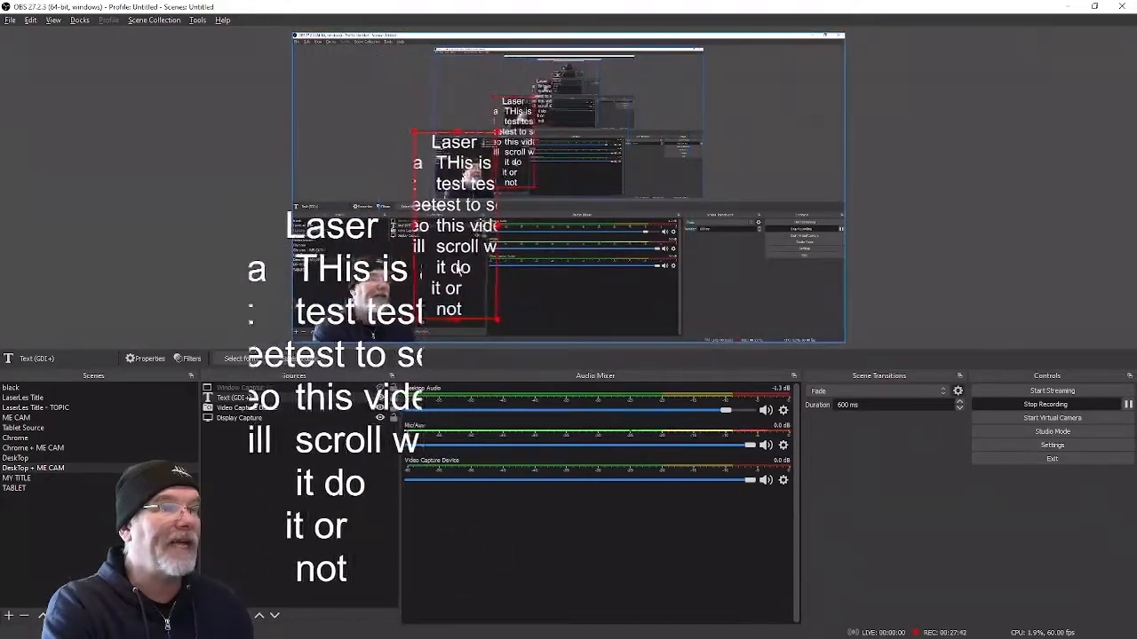
left_click_drag(459, 271, 419, 200)
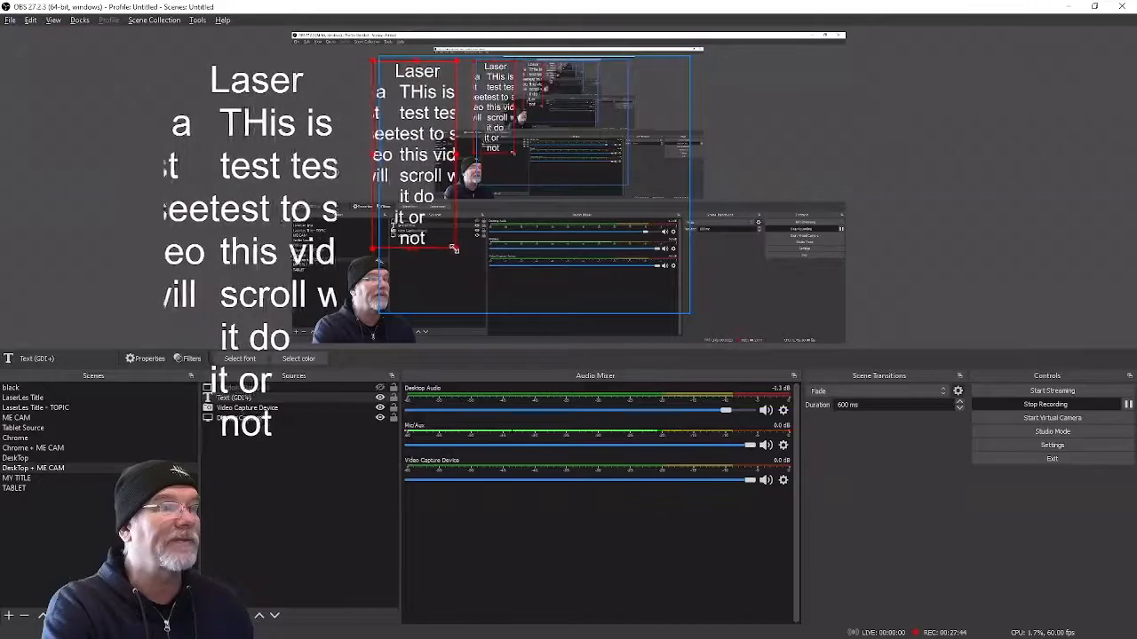
left_click_drag(455, 250, 487, 320)
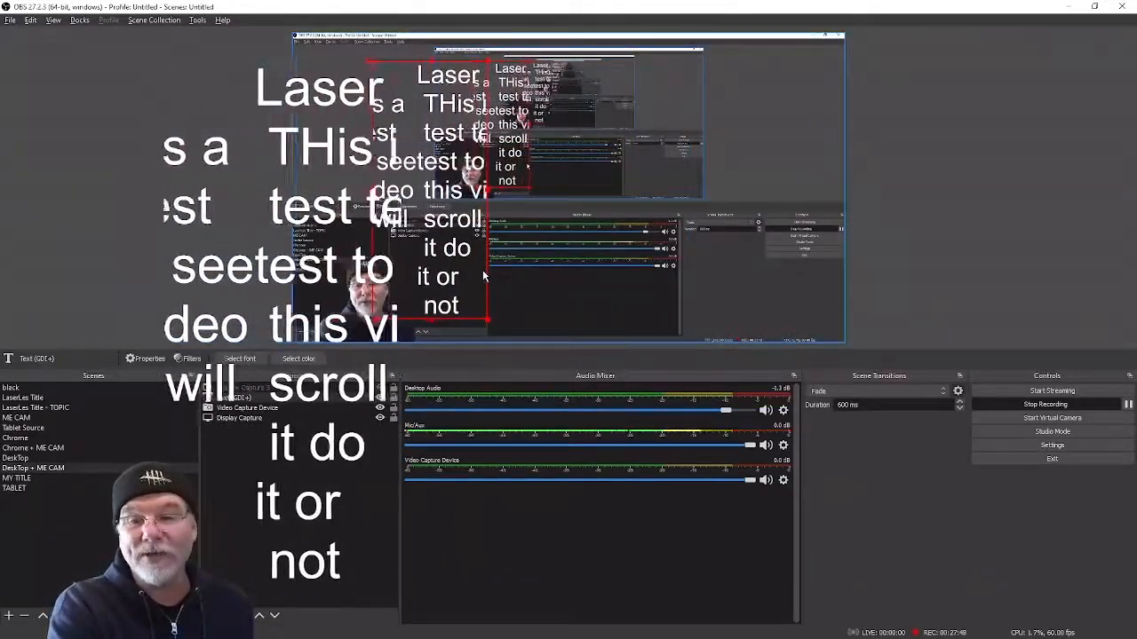
Step: Set the text's Scroll filter to horizontal speed 0, try a vertical speed of 253, and settle on 197
right_click(251, 400)
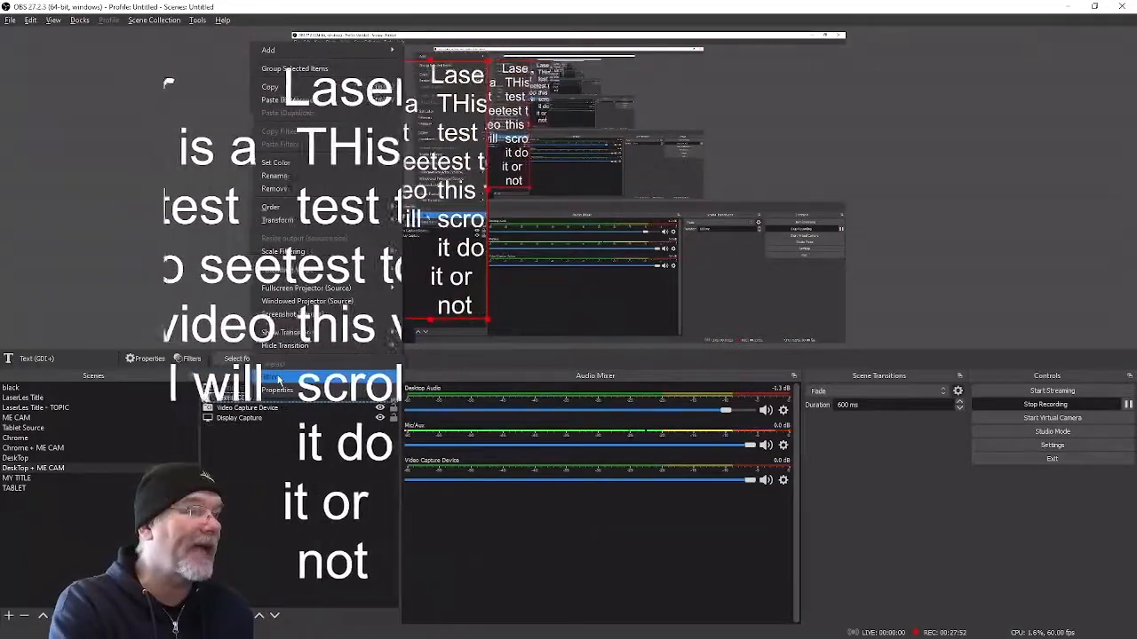
left_click(277, 378)
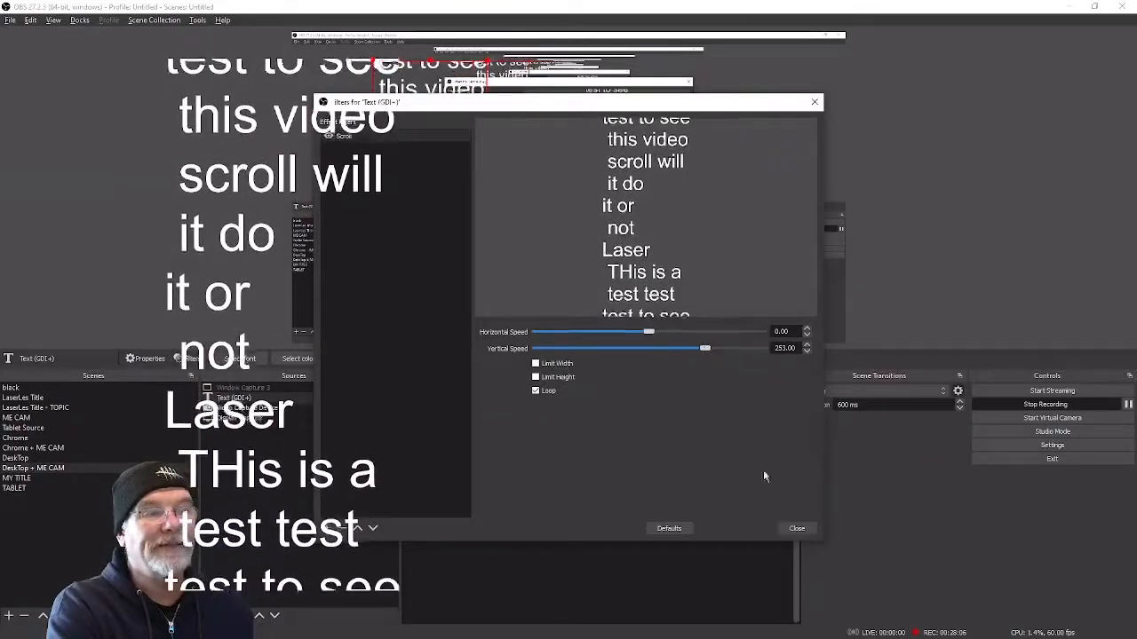
left_click_drag(705, 348, 692, 352)
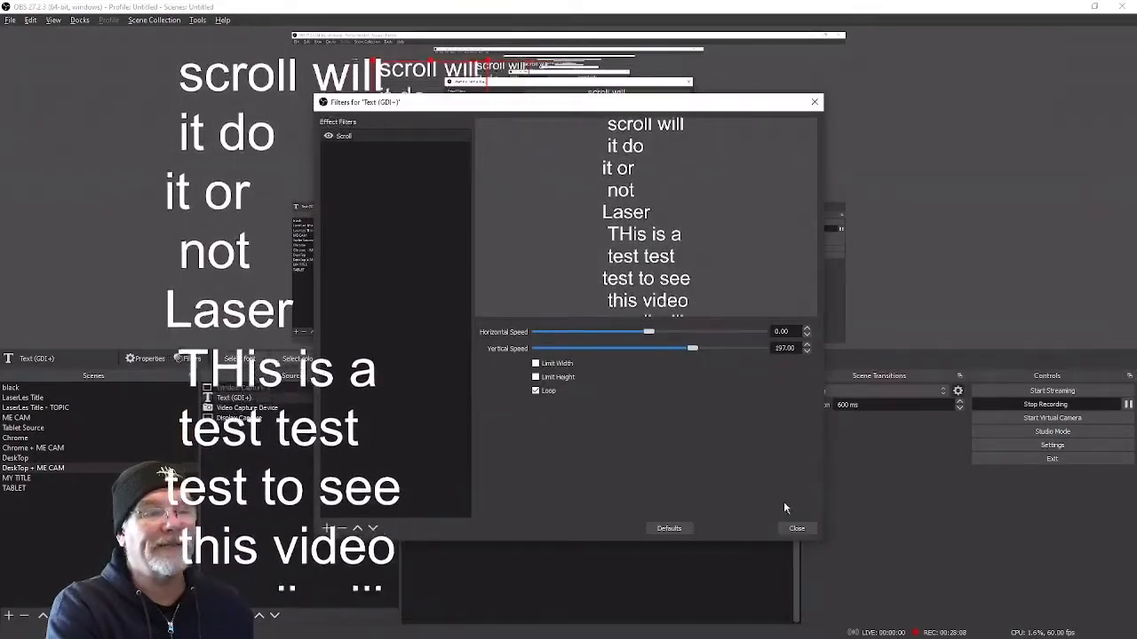
left_click(797, 528)
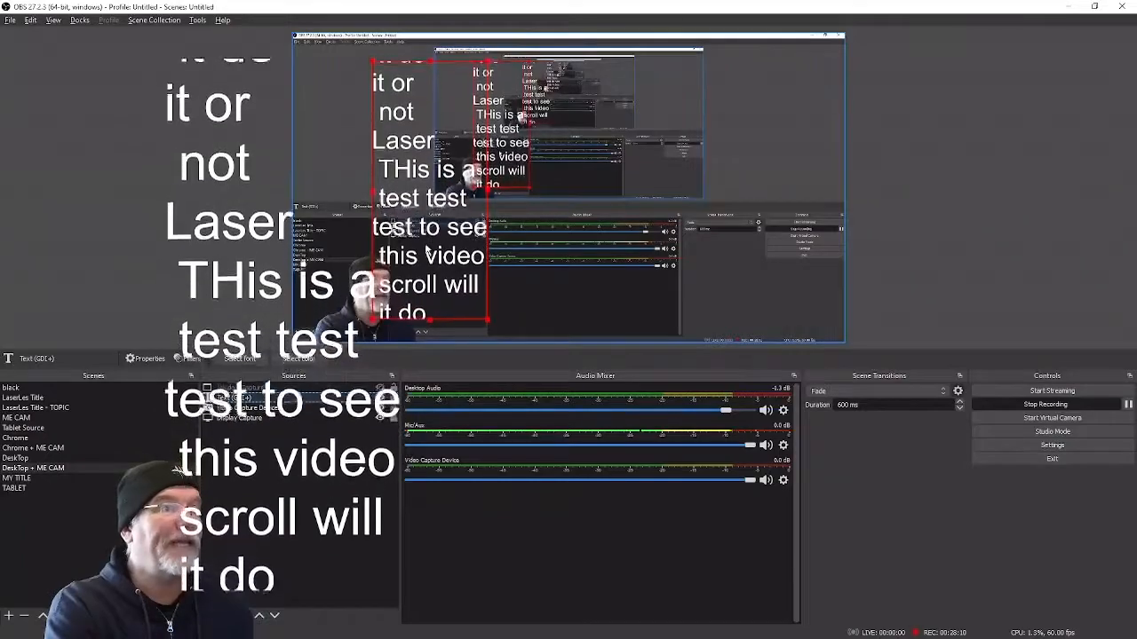
Step: Move the scrolling text to the right half of the canvas and enlarge it down past the bottom edge
left_click_drag(436, 259, 702, 229)
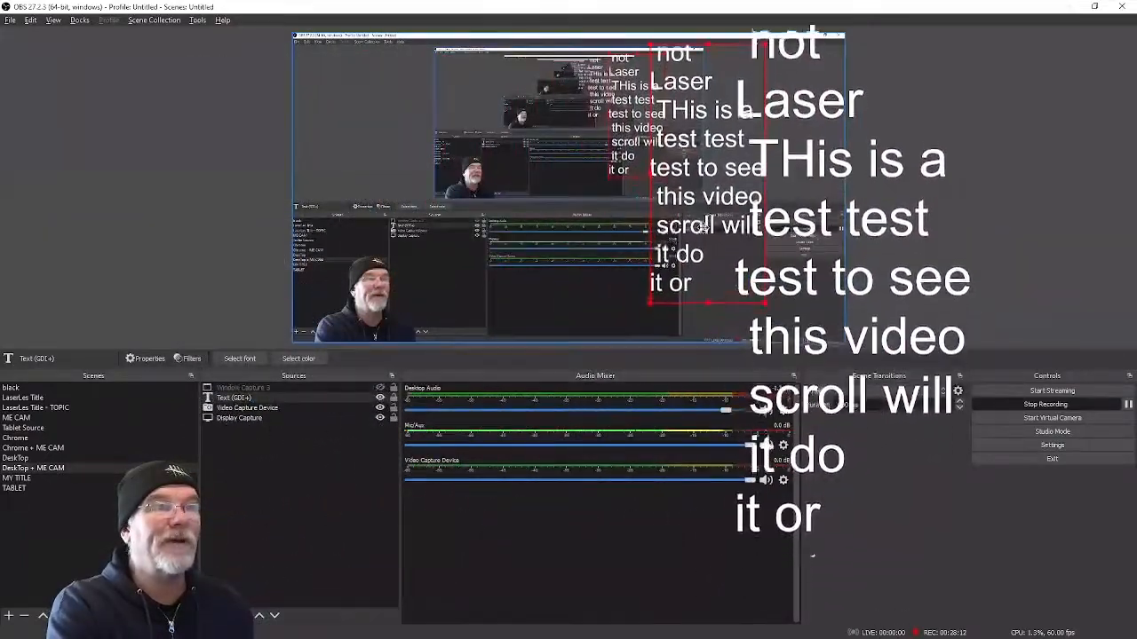
left_click_drag(709, 302, 709, 348)
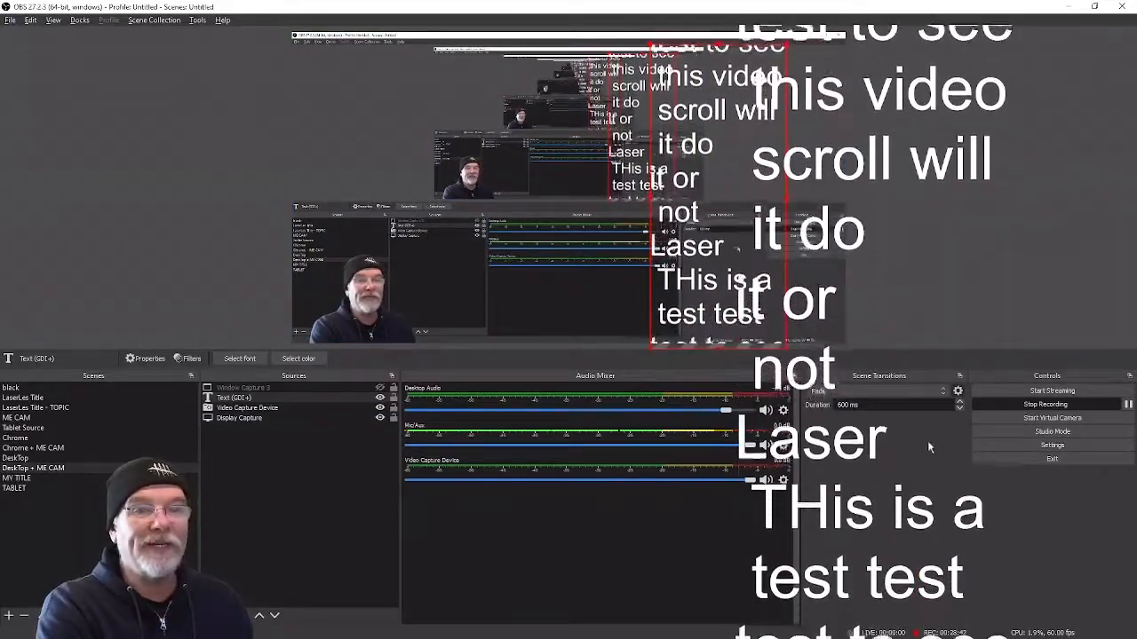
Step: Turn on Studio Mode, load the MY TITLE scene into the preview, and transition it to program with the T-bar
left_click(1013, 431)
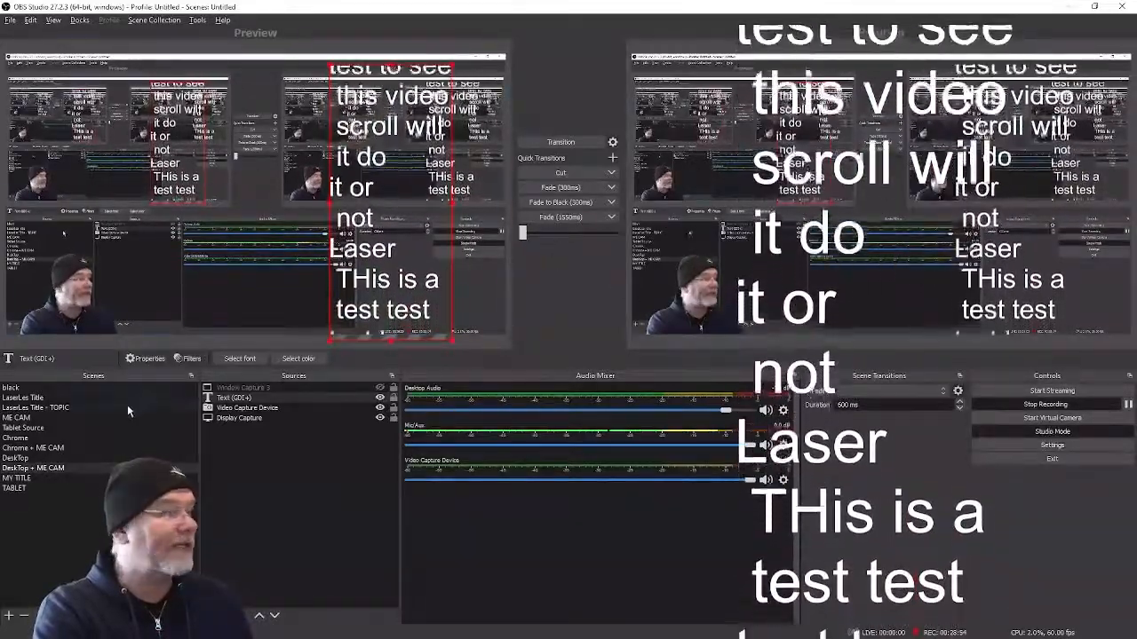
left_click(18, 478)
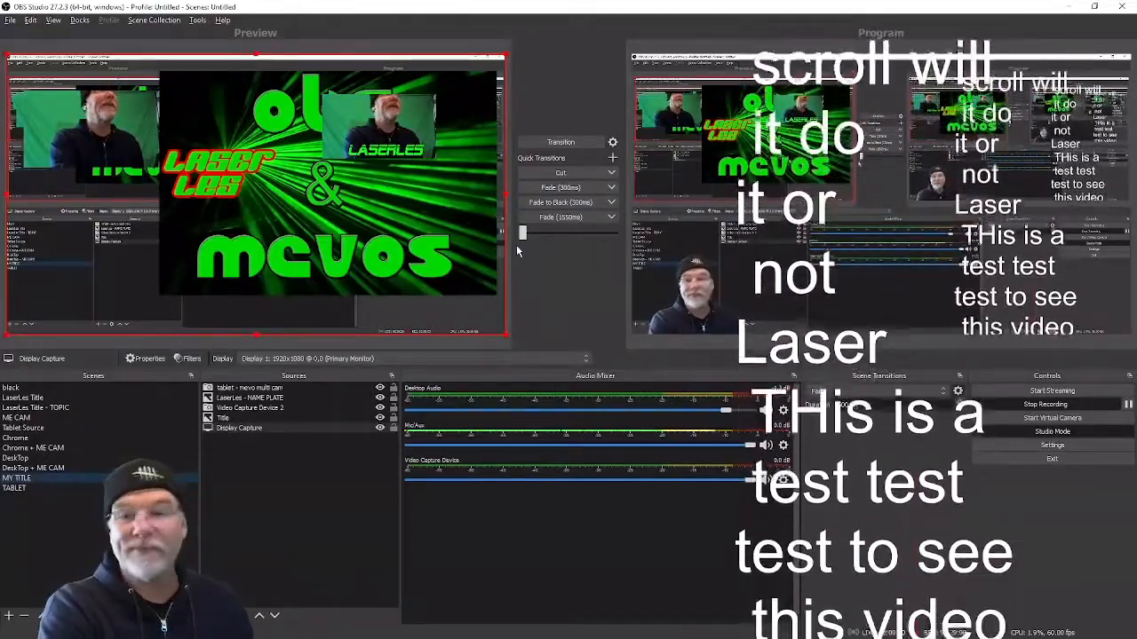
left_click_drag(522, 238, 619, 249)
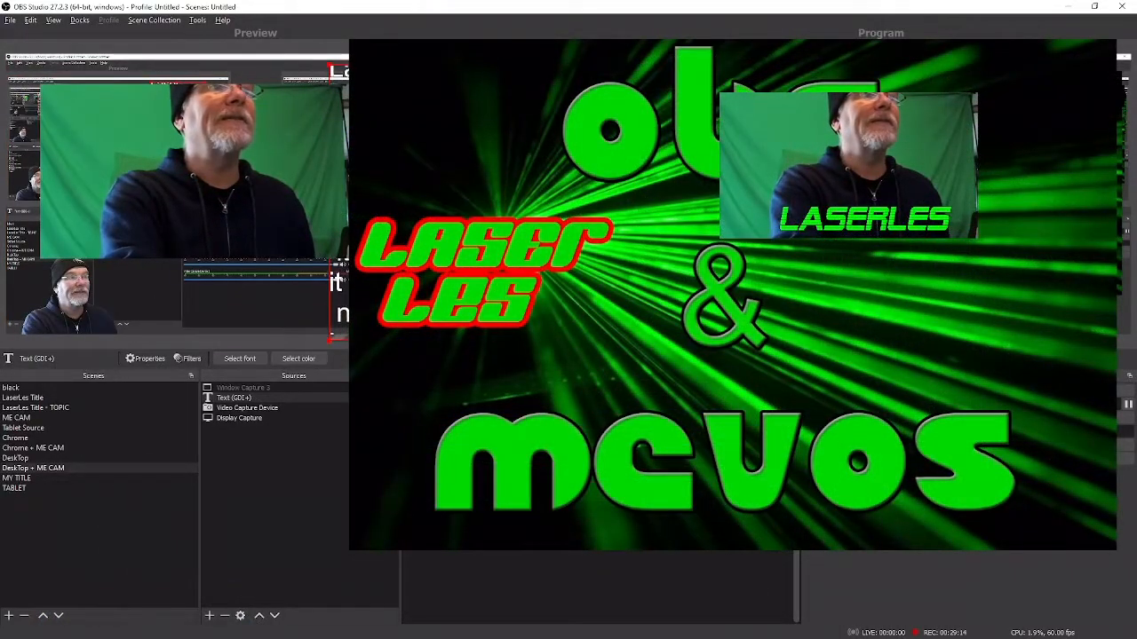
Step: Swap program between MY TITLE and DeskTop + ME CAM with the T-bar, ending on DeskTop + ME CAM, and turn off Studio Mode
left_click_drag(523, 233, 619, 238)
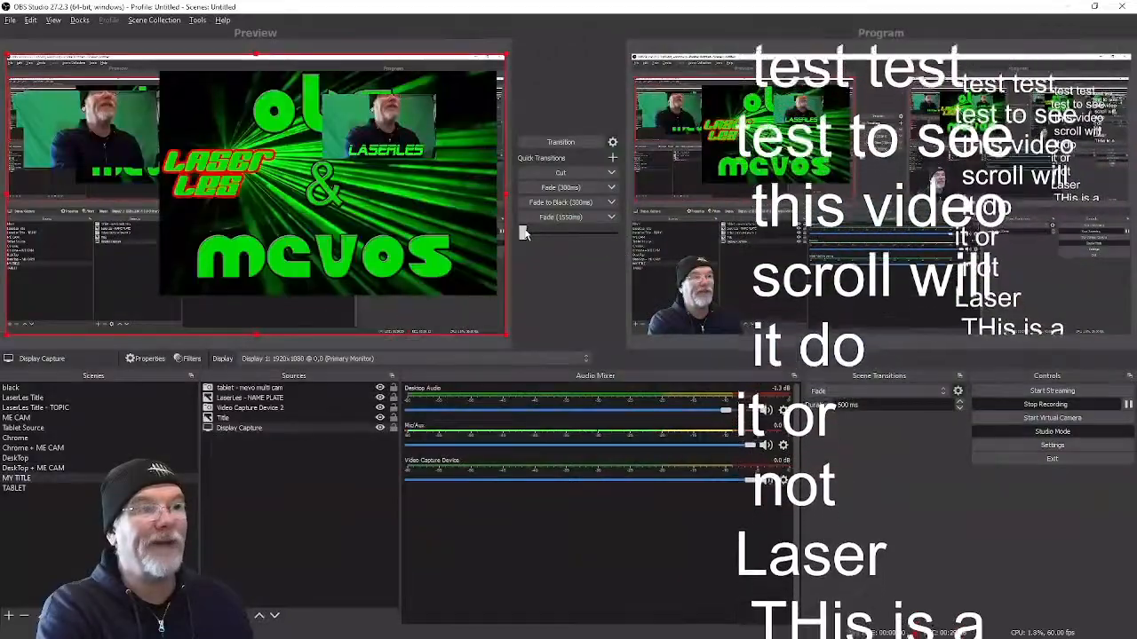
left_click_drag(524, 233, 619, 237)
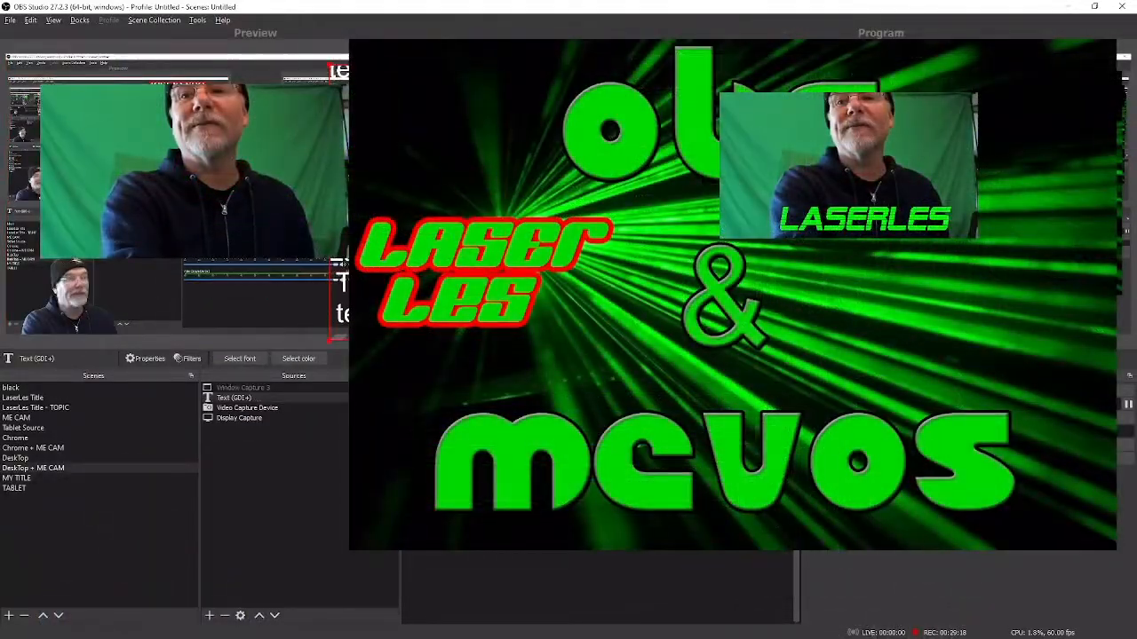
left_click_drag(523, 234, 619, 238)
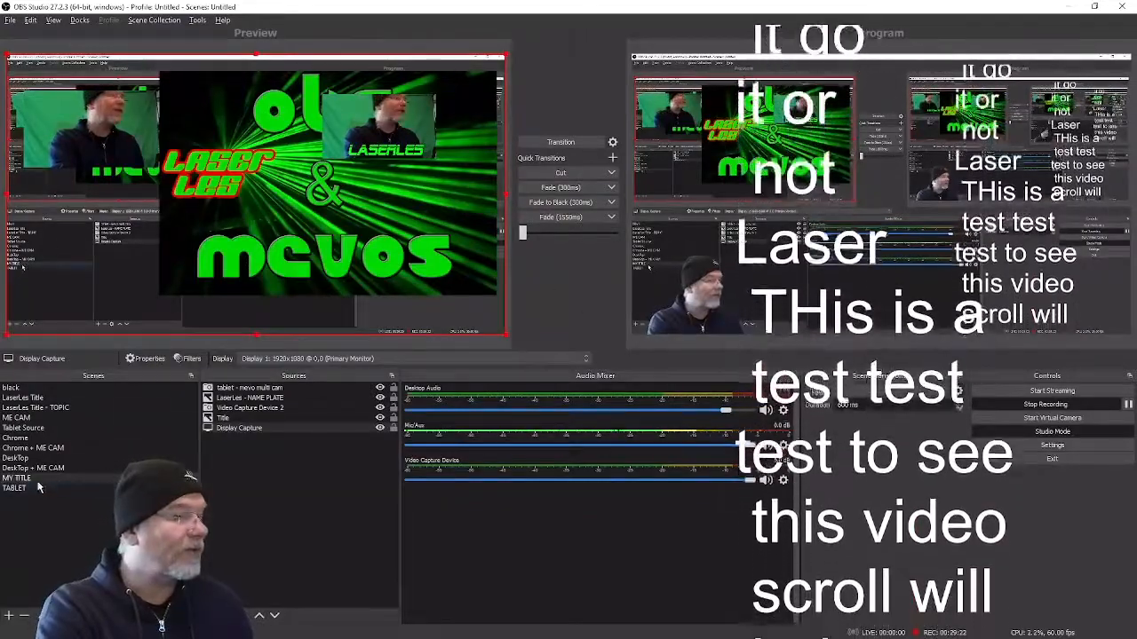
left_click(1046, 432)
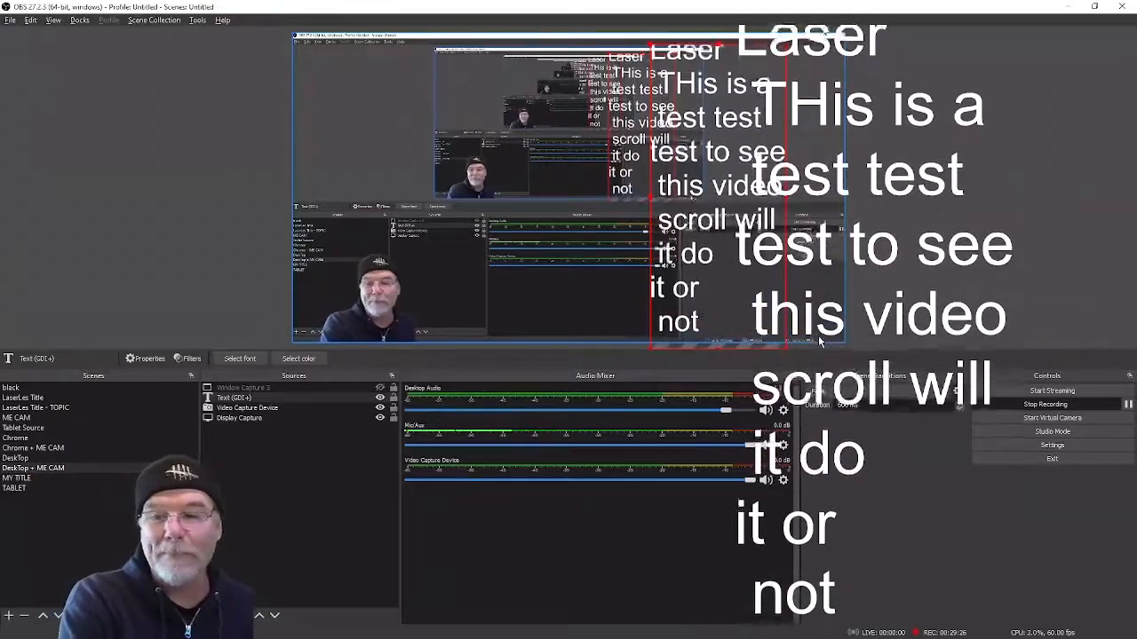